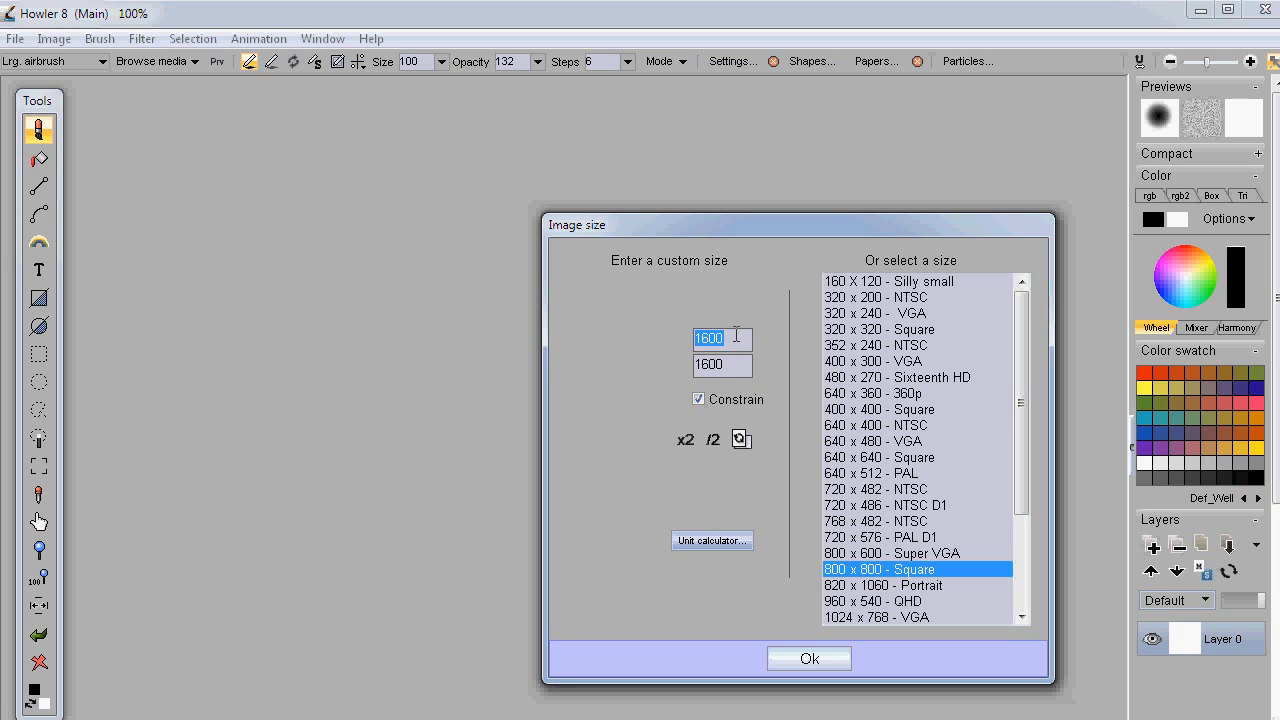
Set a constrained custom image size of 1234 by 1234 and try doubling and halving it.
type("123")
left_click(743, 370)
left_click(685, 440)
left_click(713, 441)
left_click(711, 443)
left_click(683, 442)
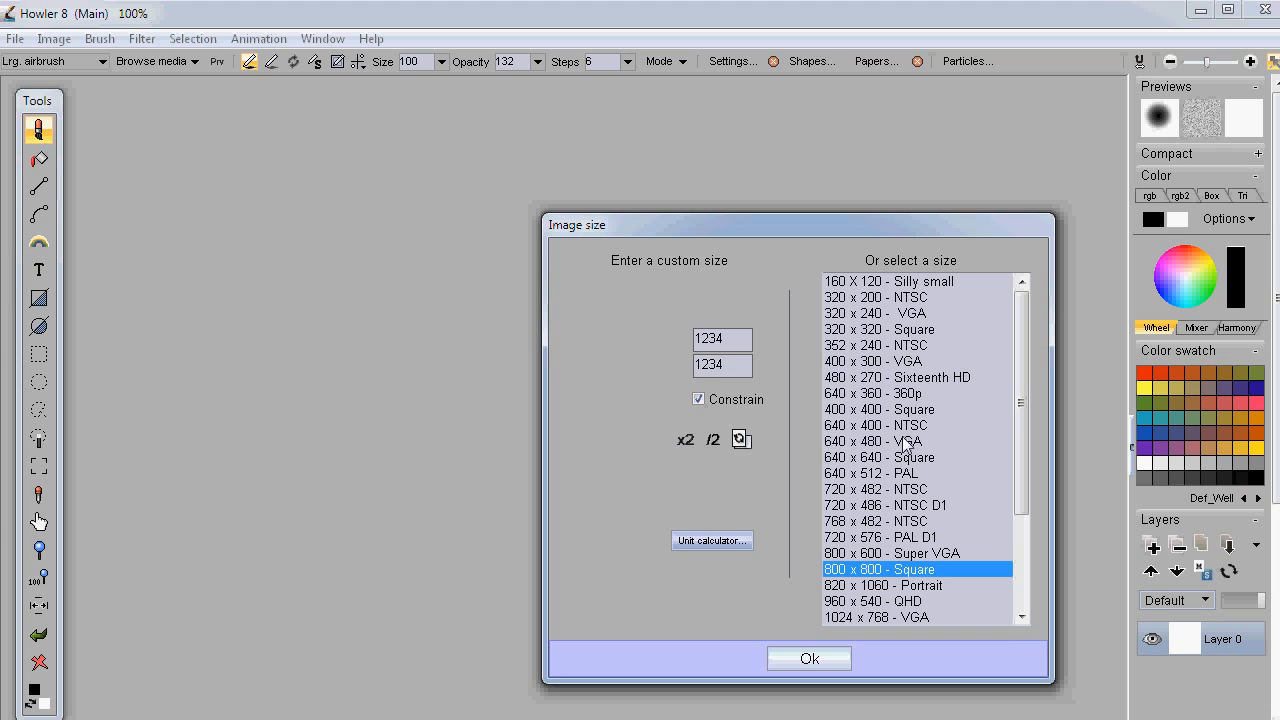
Create a new blank image using the 800 x 800 Square preset size.
left_click(884, 412)
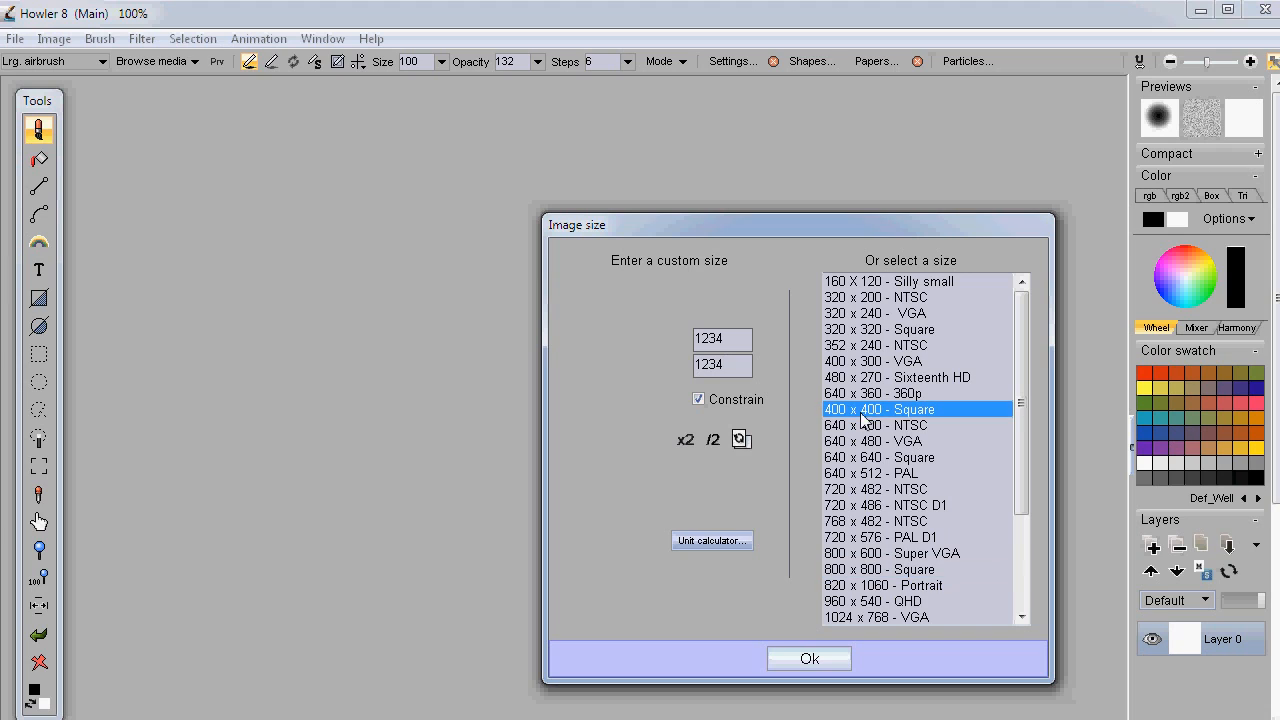
left_click(862, 585)
left_click(864, 569)
left_click(810, 658)
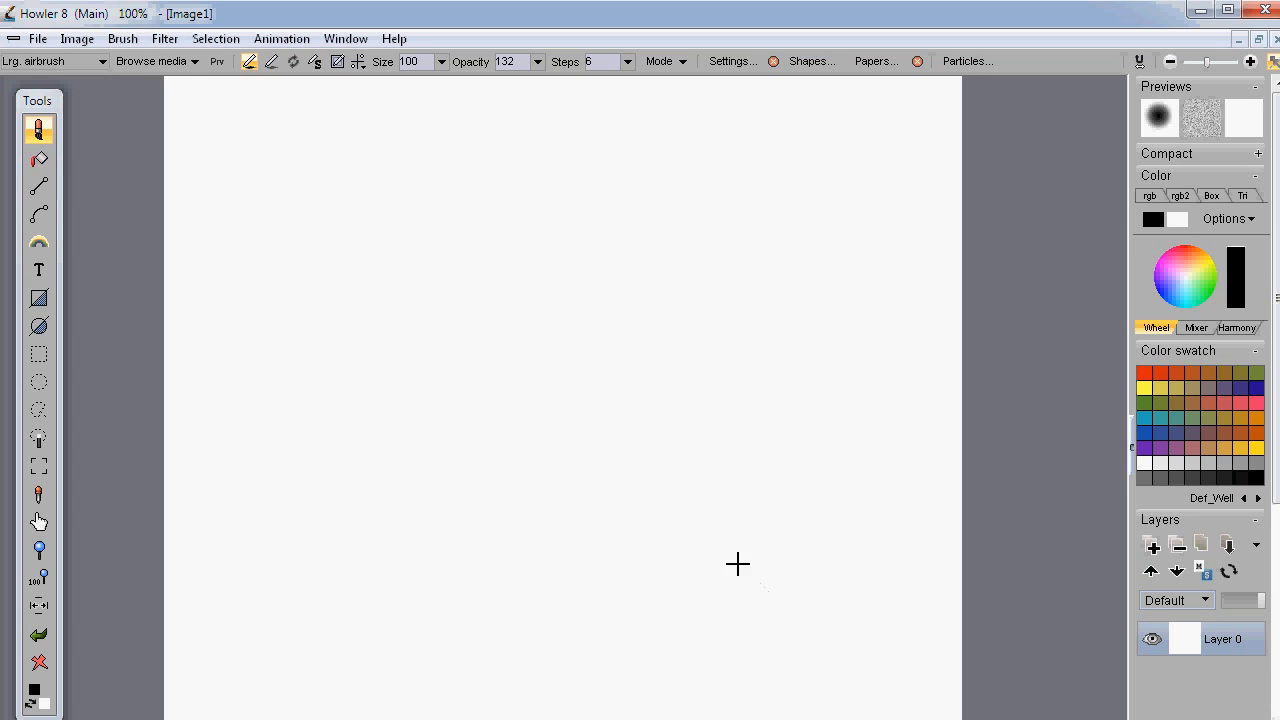
Open the file browser for loading an image, make it taller and show the files as extra large icons.
left_click(40, 40)
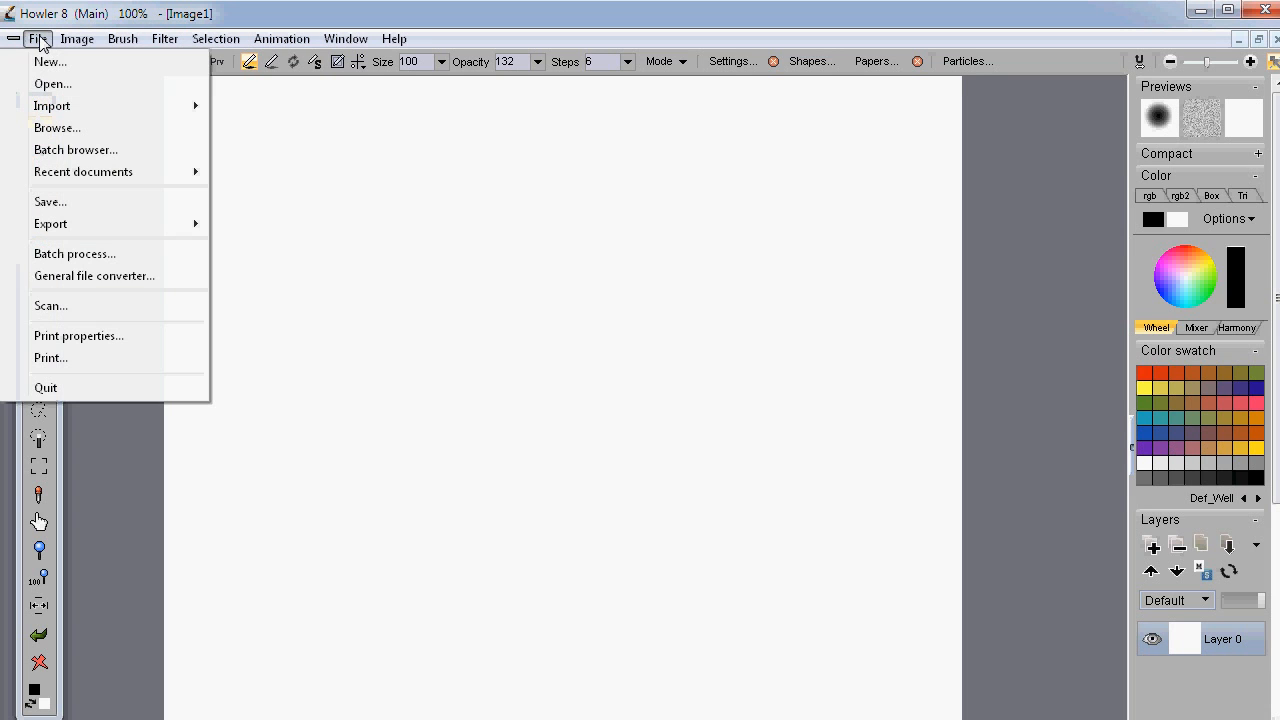
left_click(52, 84)
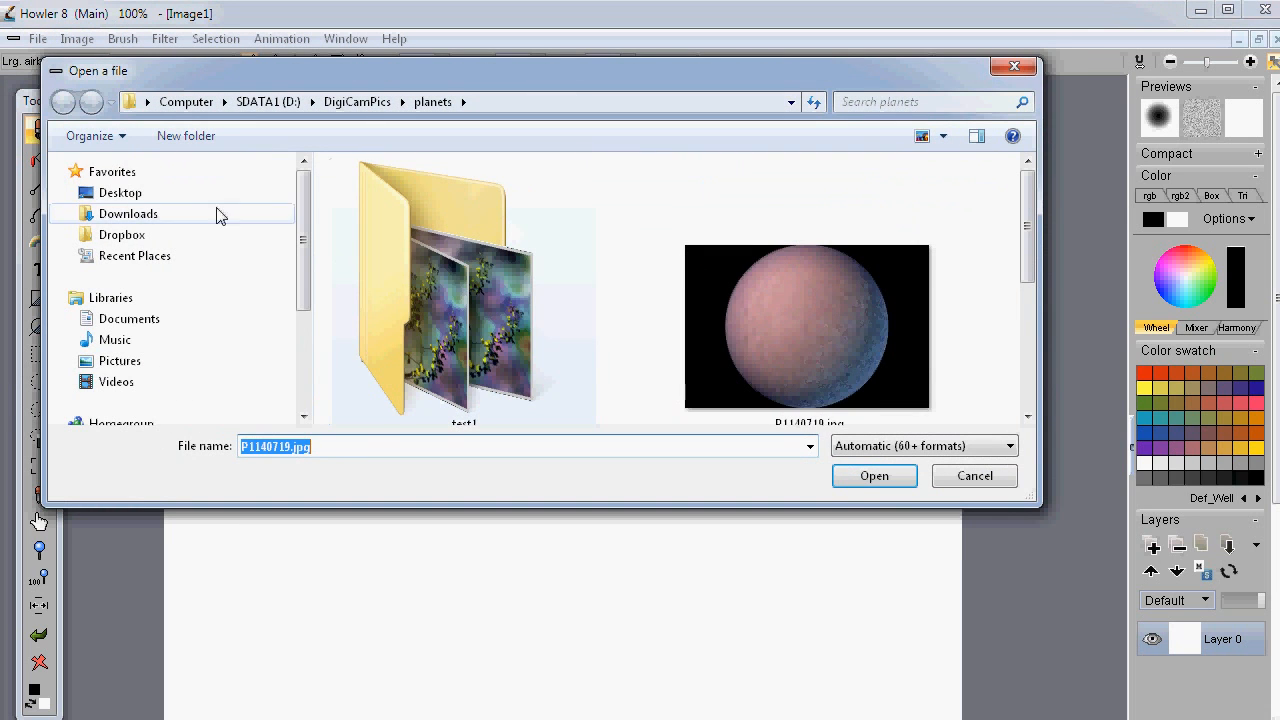
left_click_drag(345, 507, 345, 712)
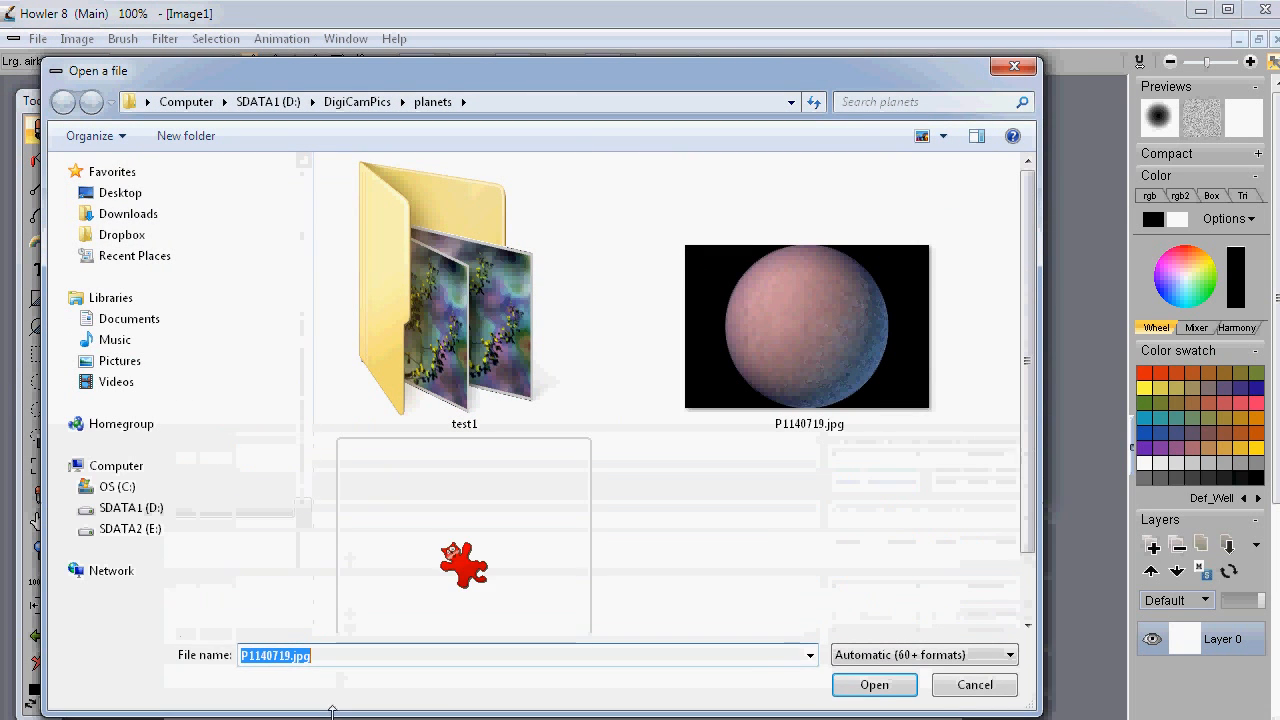
left_click(942, 136)
mouse_move(943, 135)
left_mouse_down()
mouse_move(943, 168)
mouse_move(941, 150)
left_mouse_up()
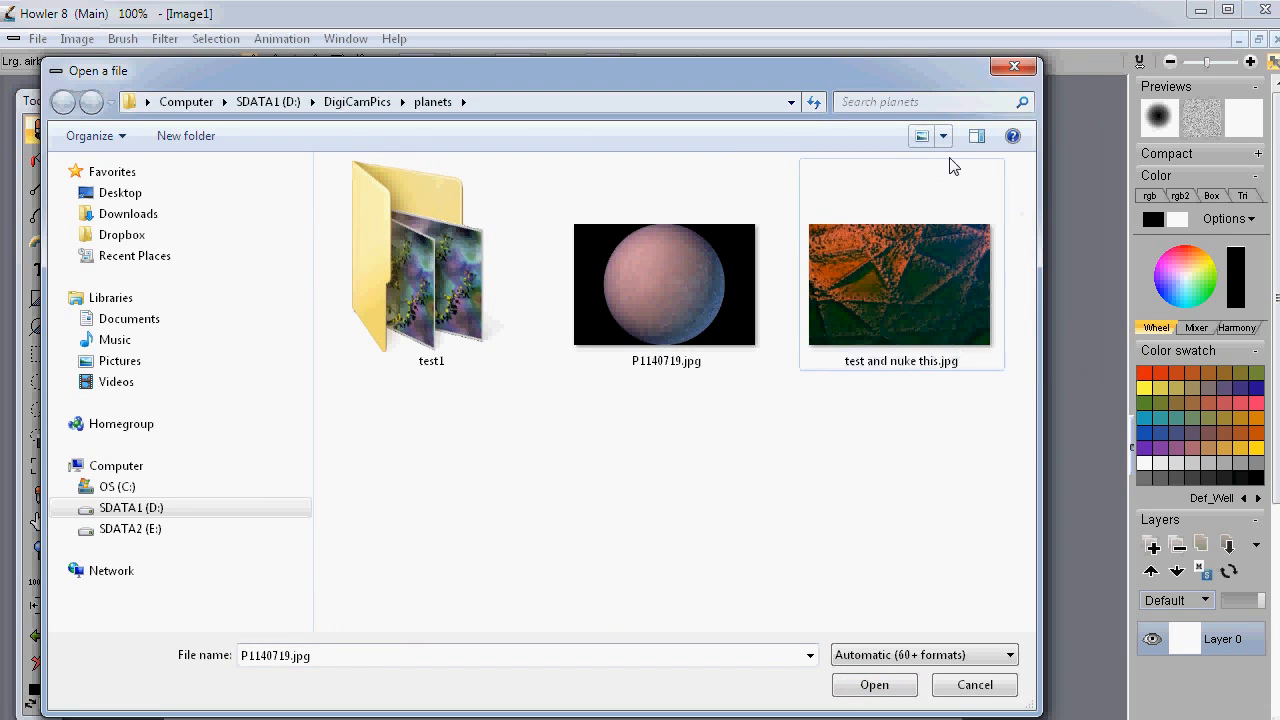
left_click(942, 136)
mouse_move(942, 138)
left_mouse_down()
mouse_move(940, 163)
mouse_move(938, 124)
mouse_move(937, 330)
mouse_move(946, 177)
mouse_move(965, 135)
left_mouse_up()
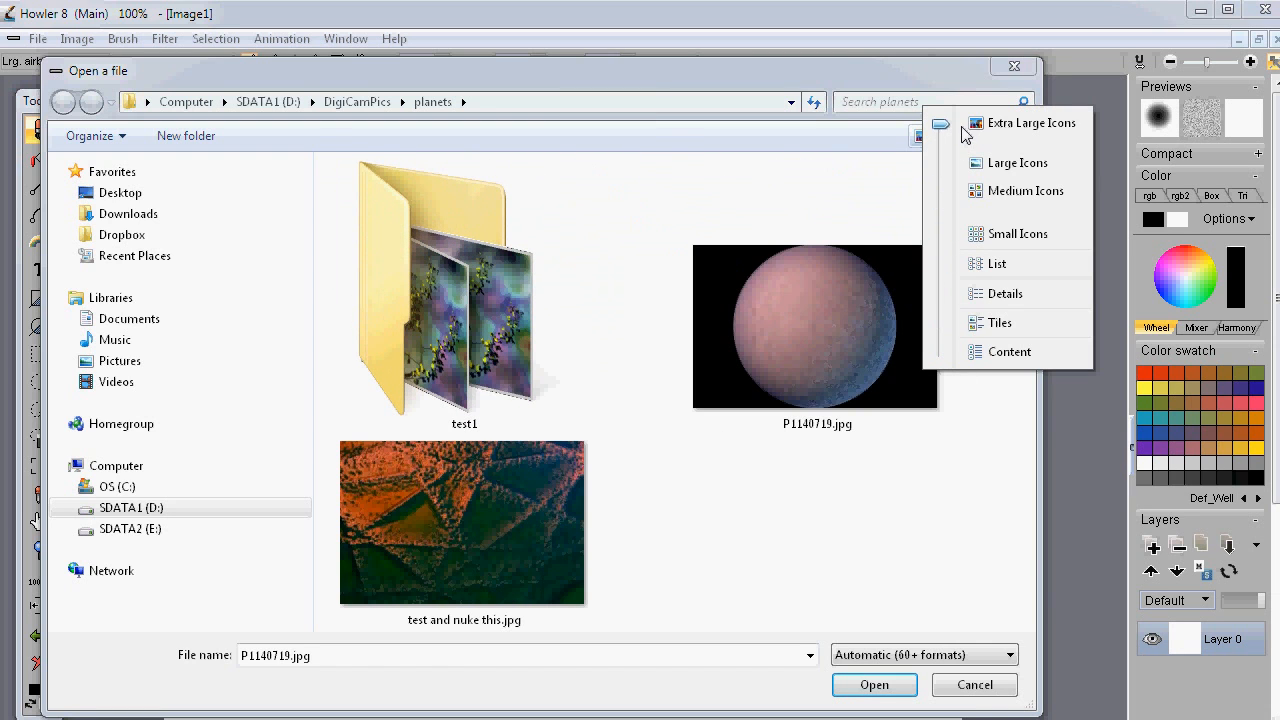
Open P1140719.jpg from the planets folder, accepting the replacement of the existing blank image.
left_click(776, 319)
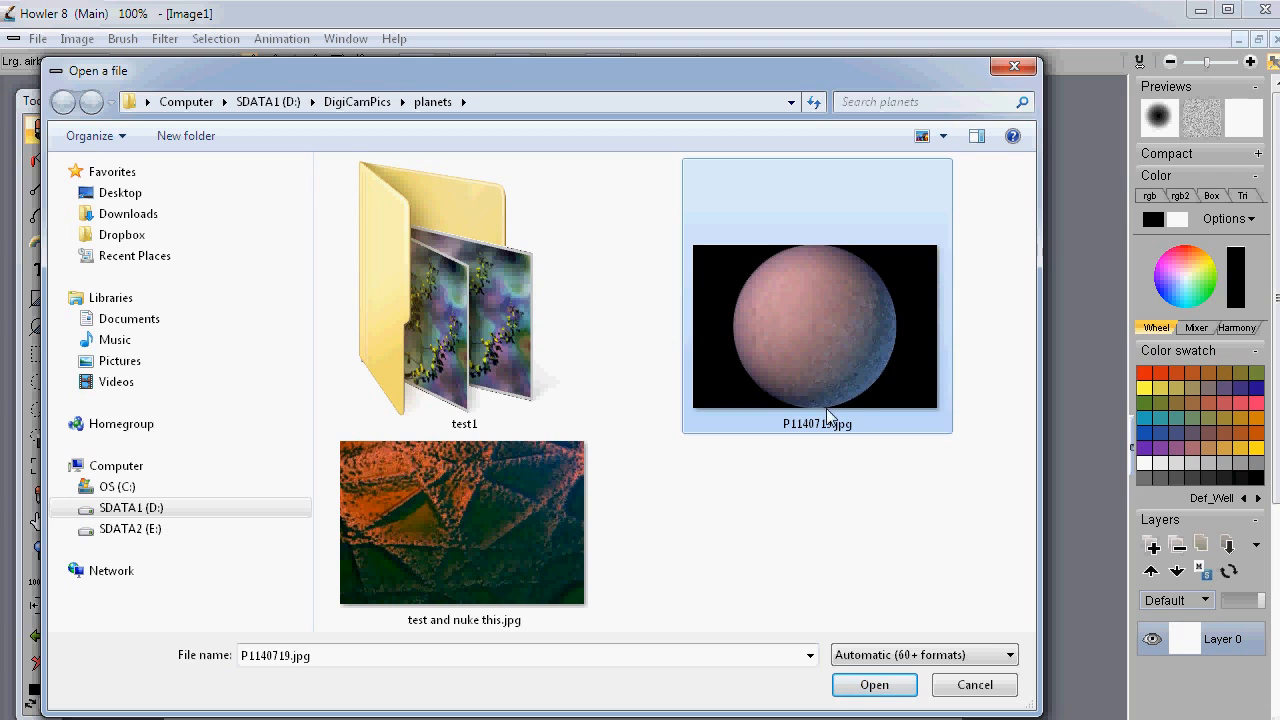
left_click(865, 686)
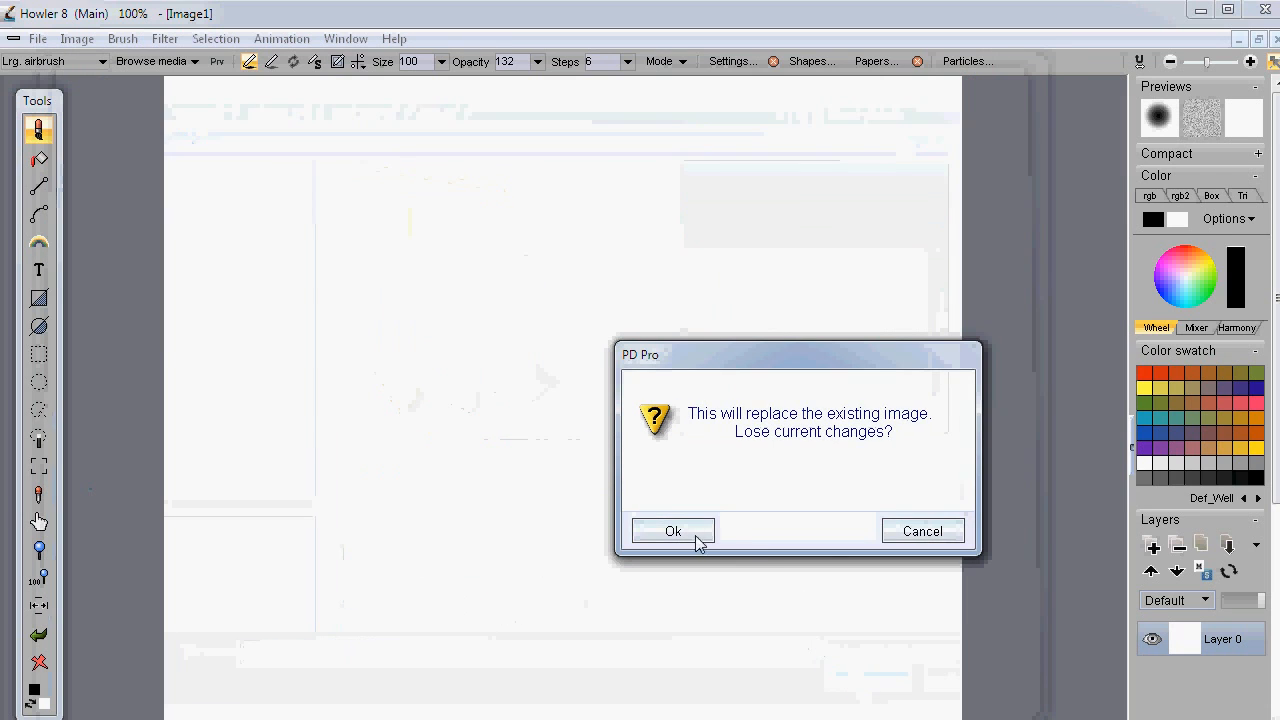
left_click(673, 534)
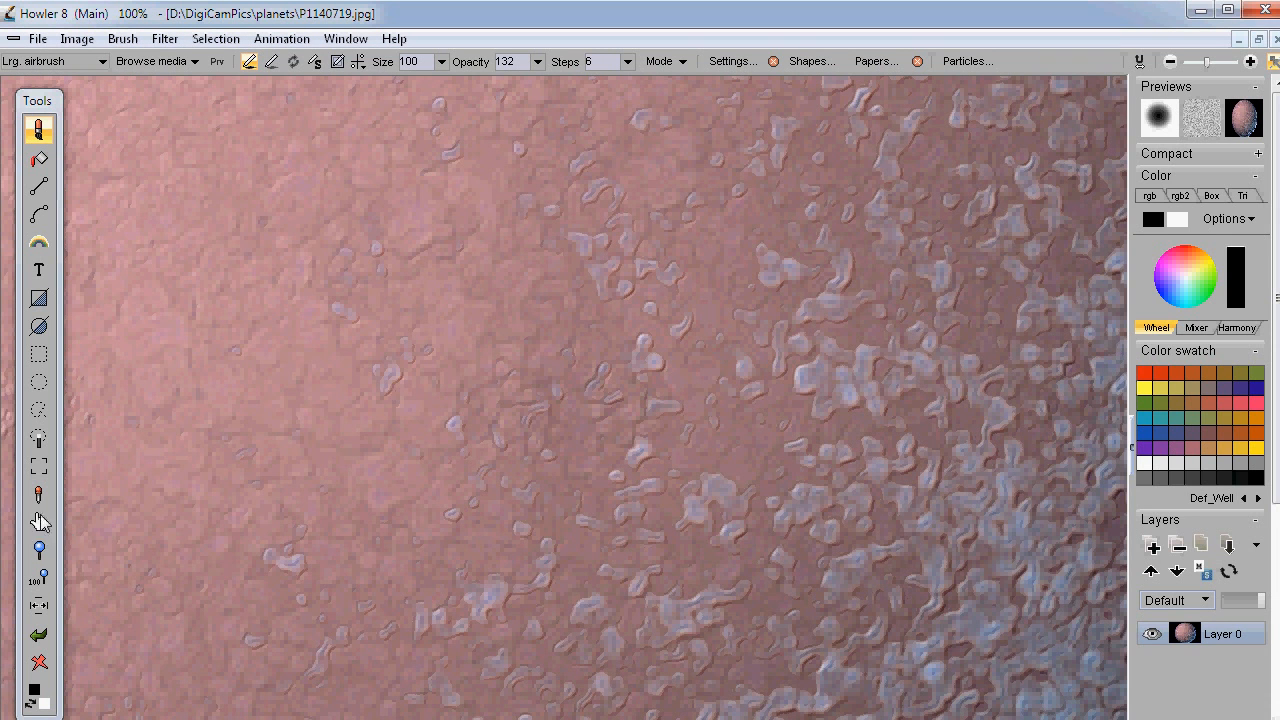
Store a copy of the planet image and place its thumbnail window at the canvas's upper-right corner.
left_click(40, 606)
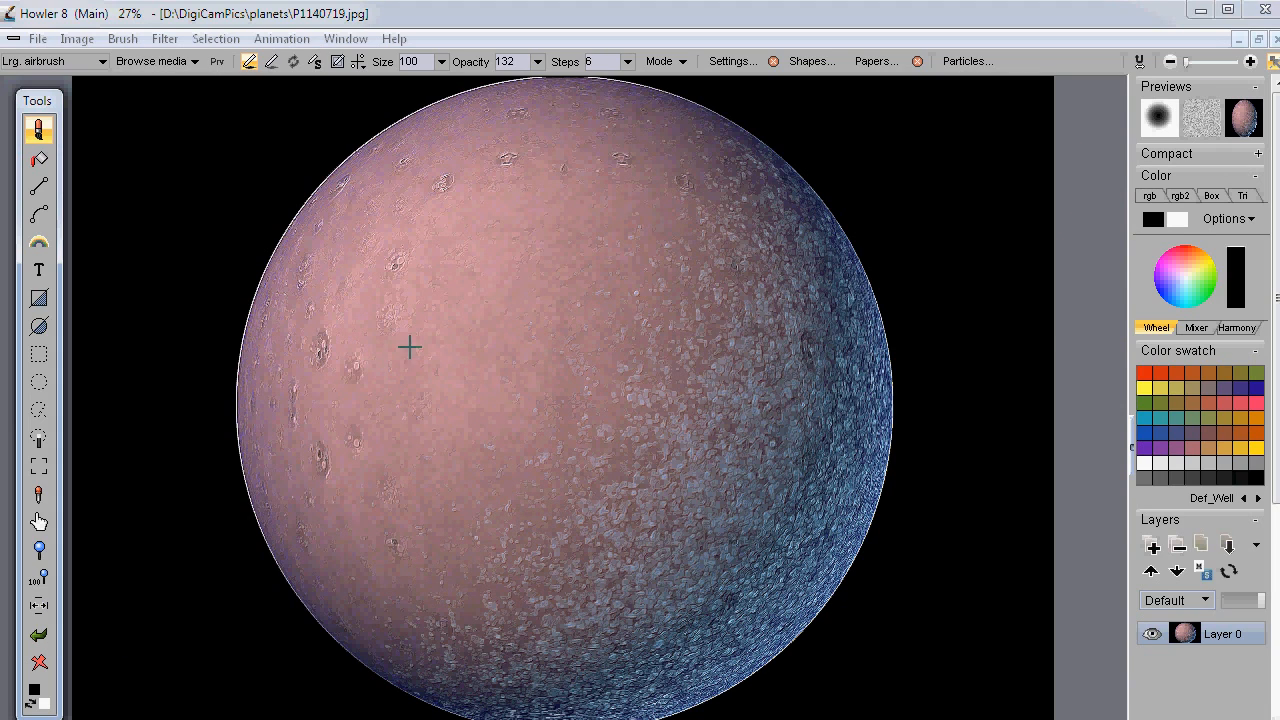
left_click(85, 40)
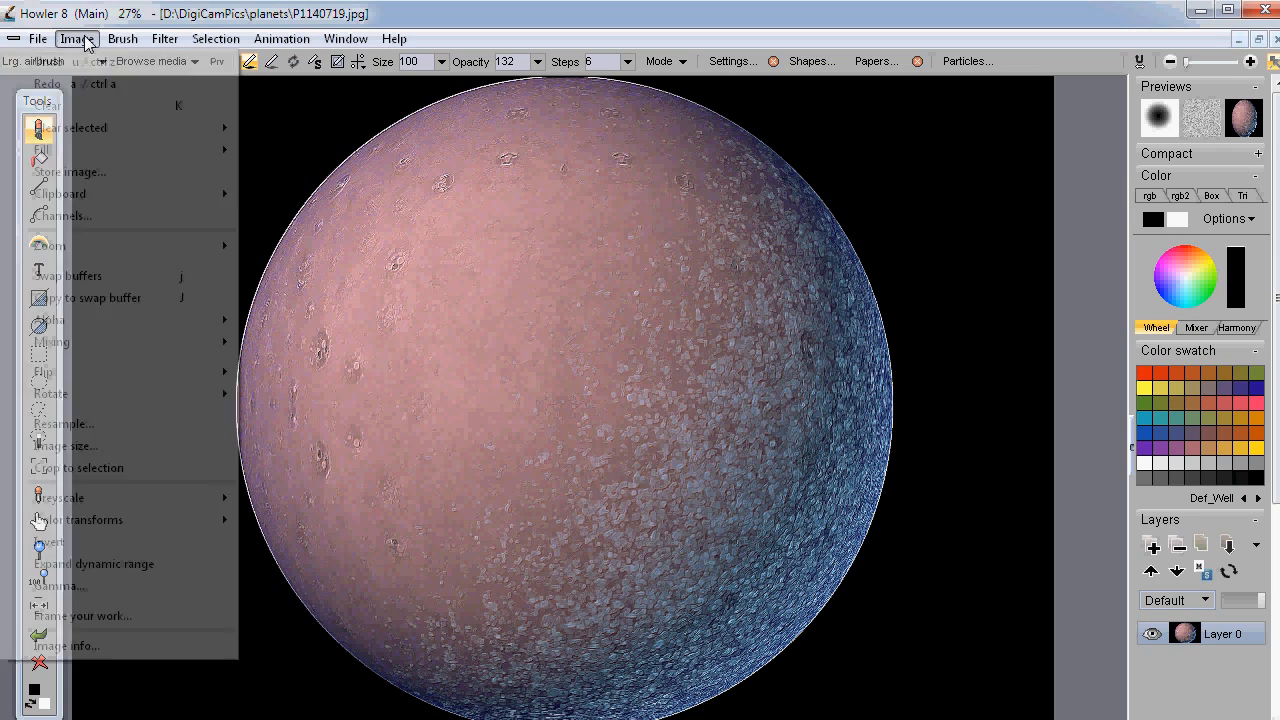
left_click(64, 172)
left_click_drag(176, 176, 997, 118)
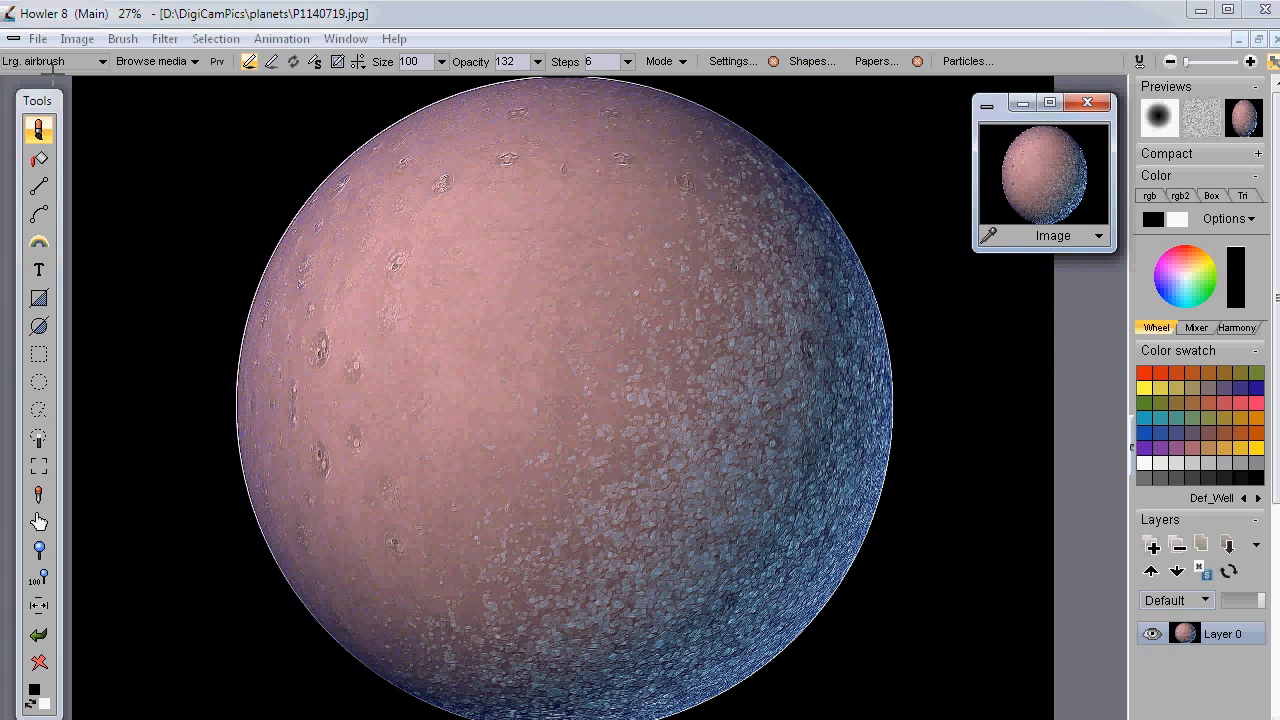
Open frame_0002.JPG from the test1 folder, accepting the replacement of the planet image.
left_click(38, 40)
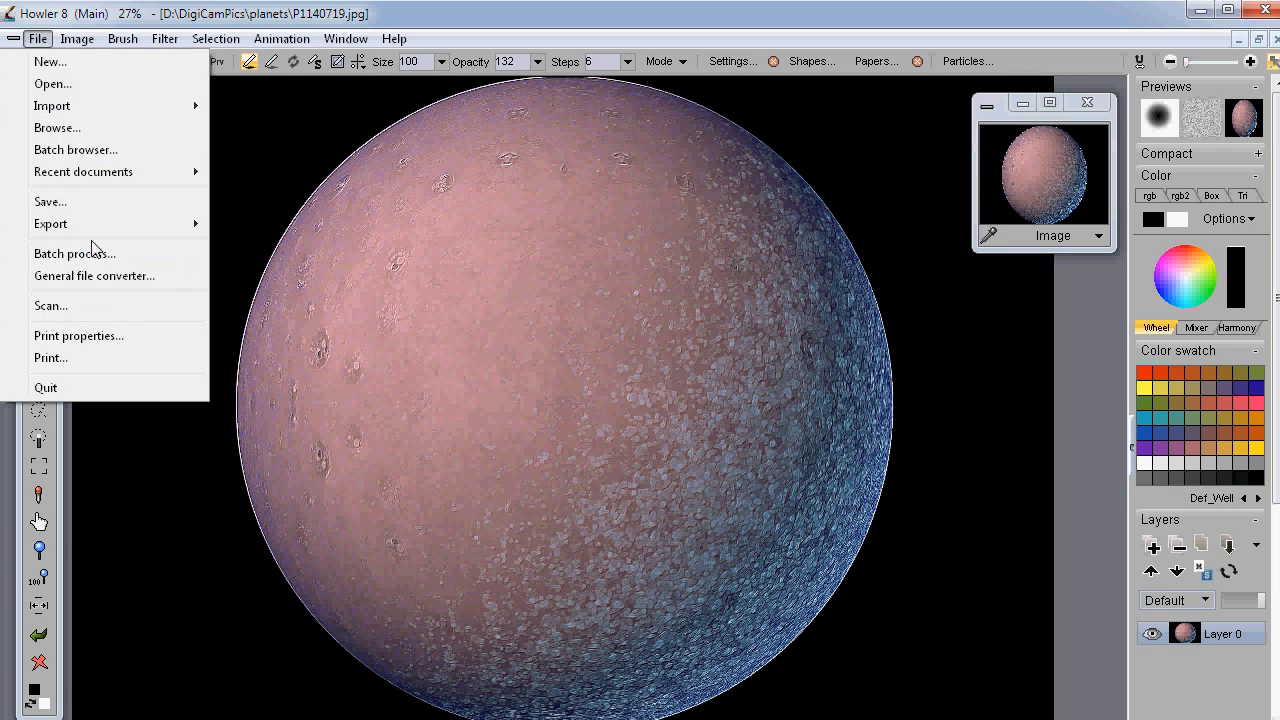
left_click(53, 86)
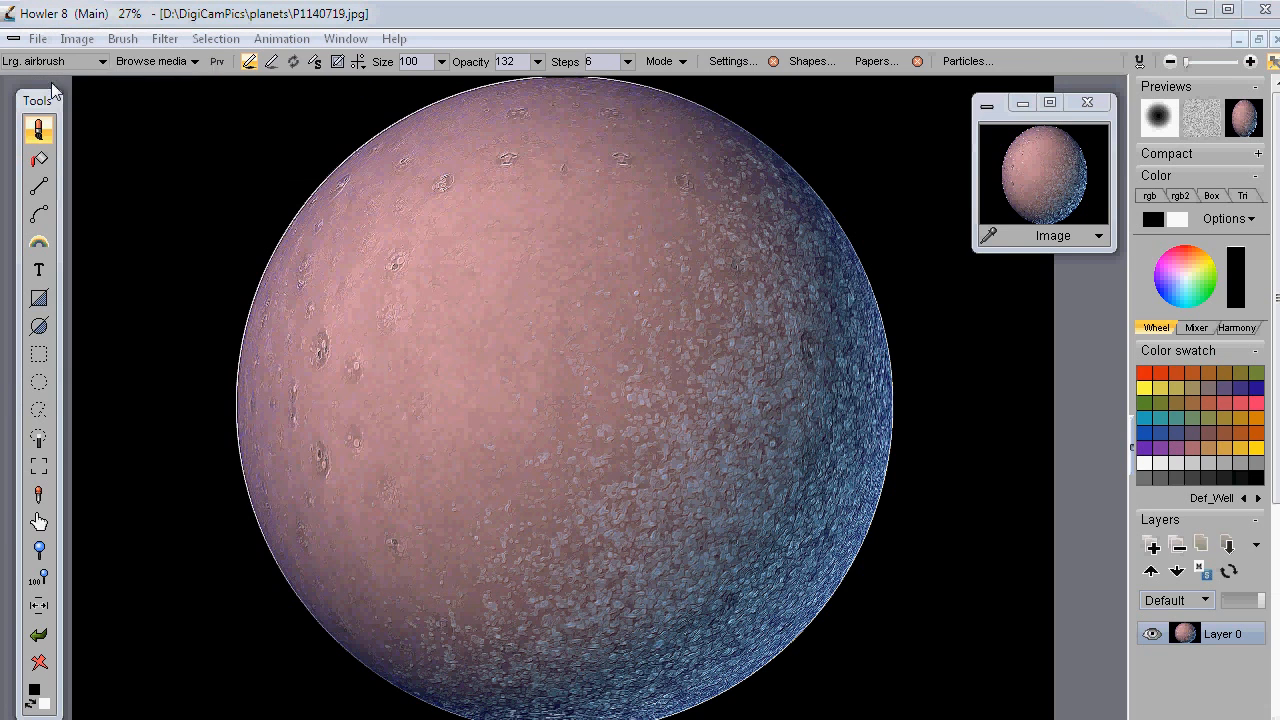
left_click(424, 290)
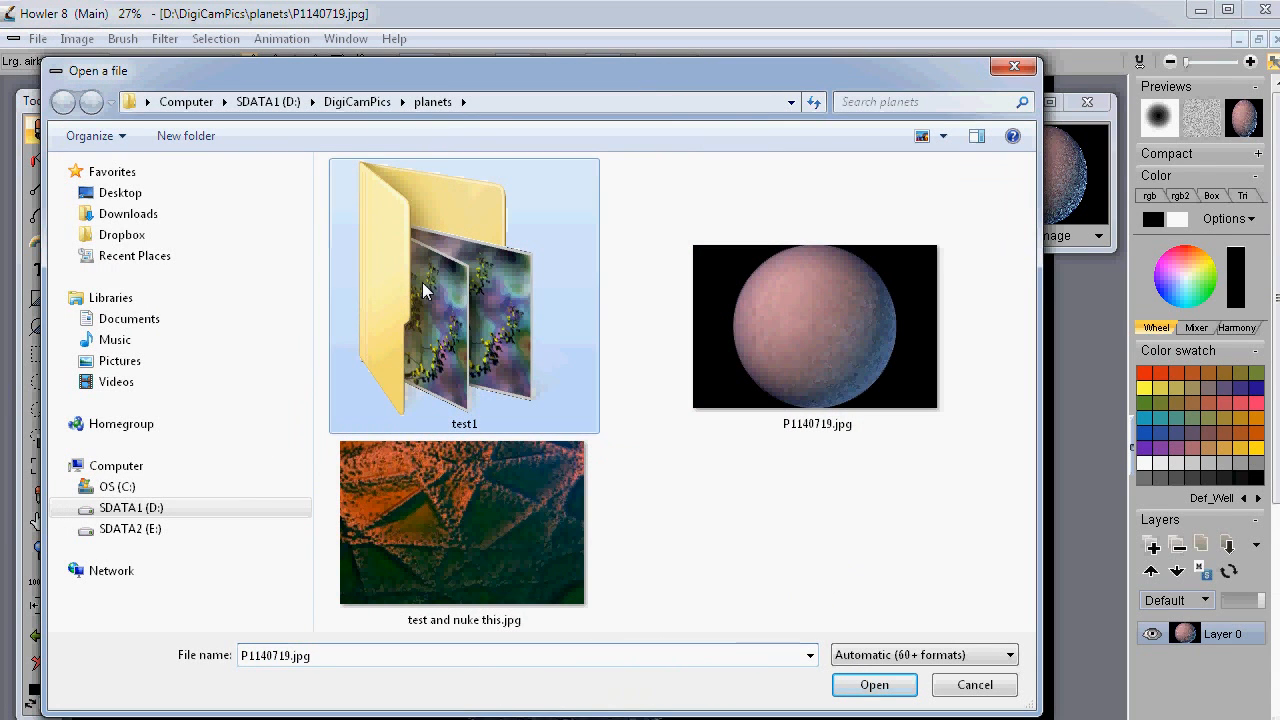
double_click(444, 273)
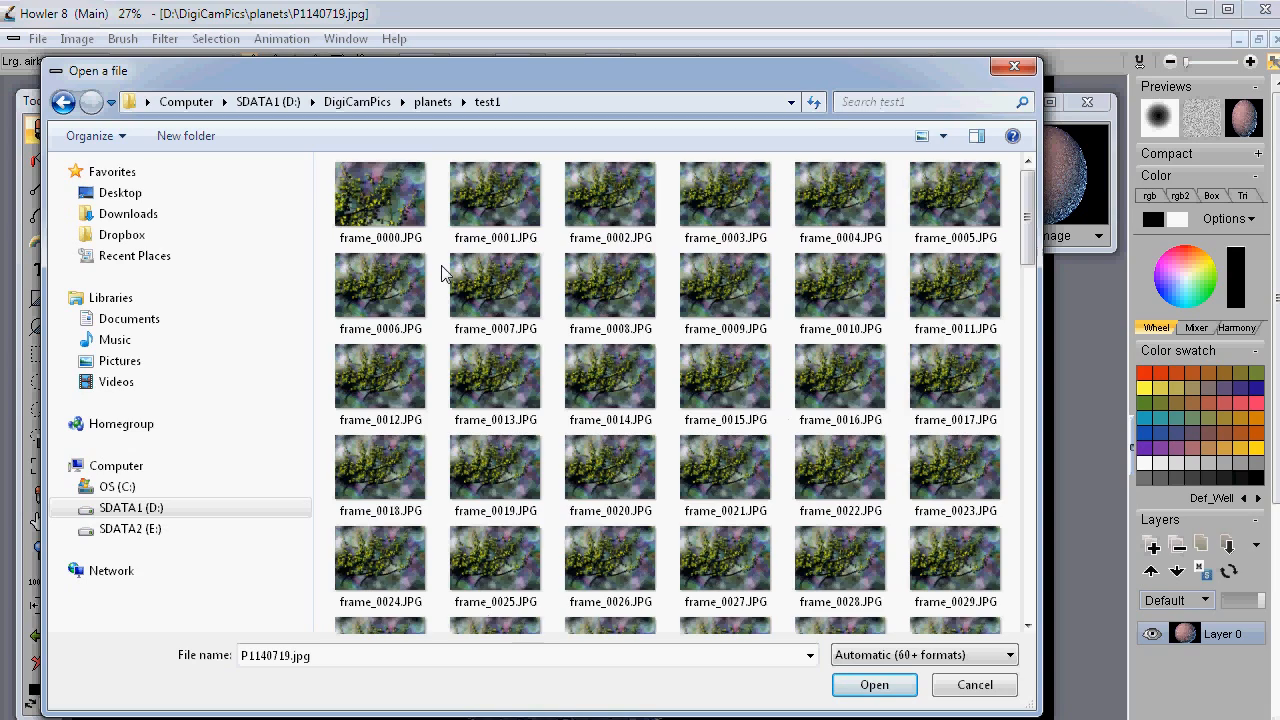
mouse_move(1030, 247)
left_mouse_down()
mouse_move(1015, 505)
mouse_move(1006, 243)
left_mouse_up()
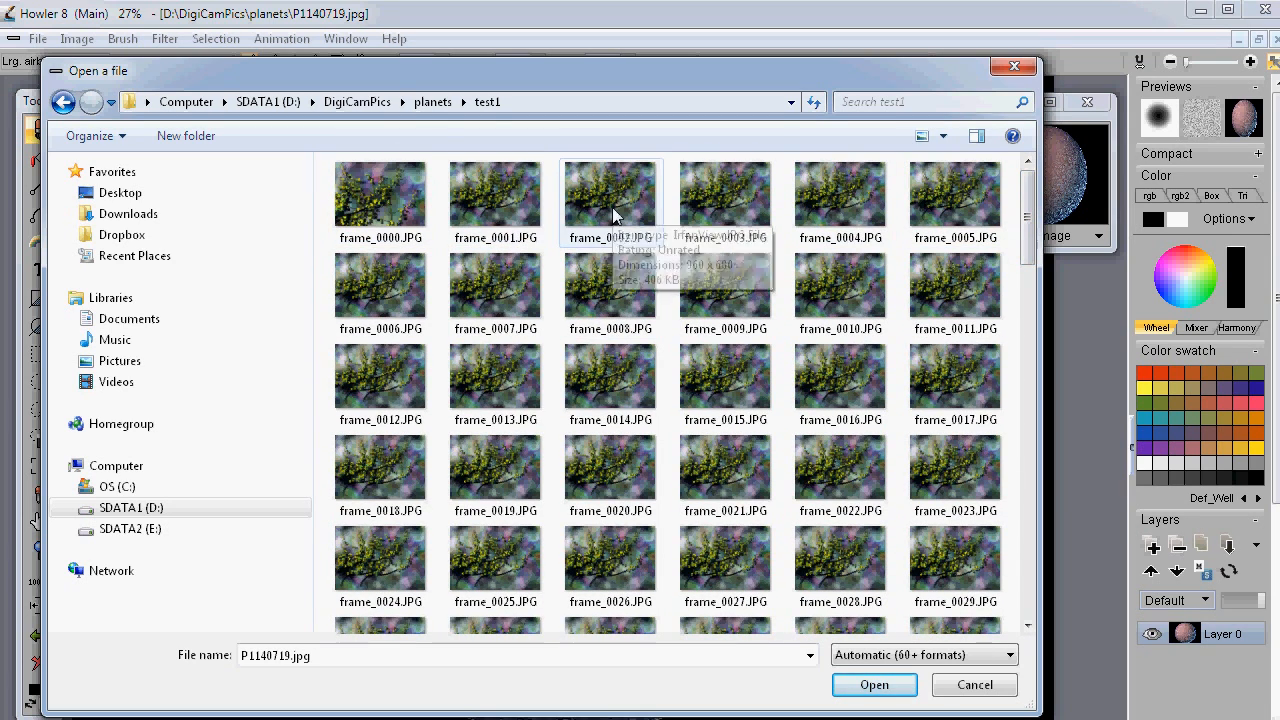
left_click(612, 240)
left_click(893, 690)
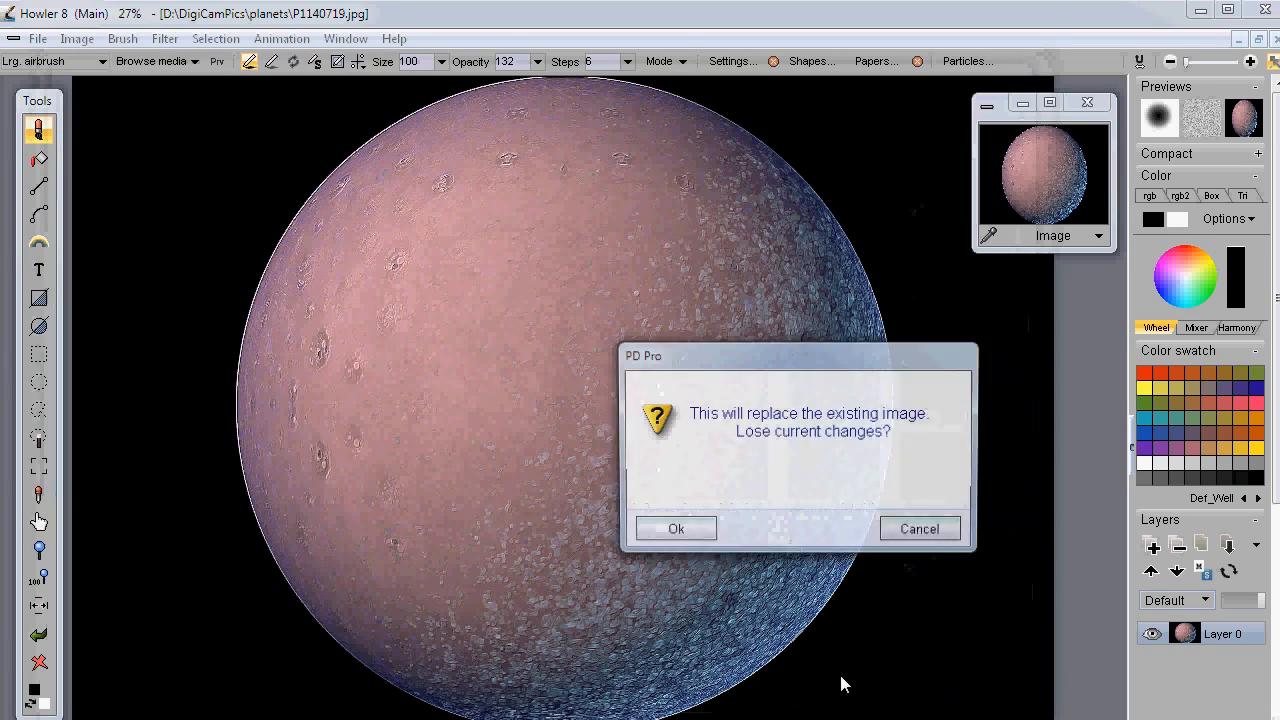
left_click(670, 528)
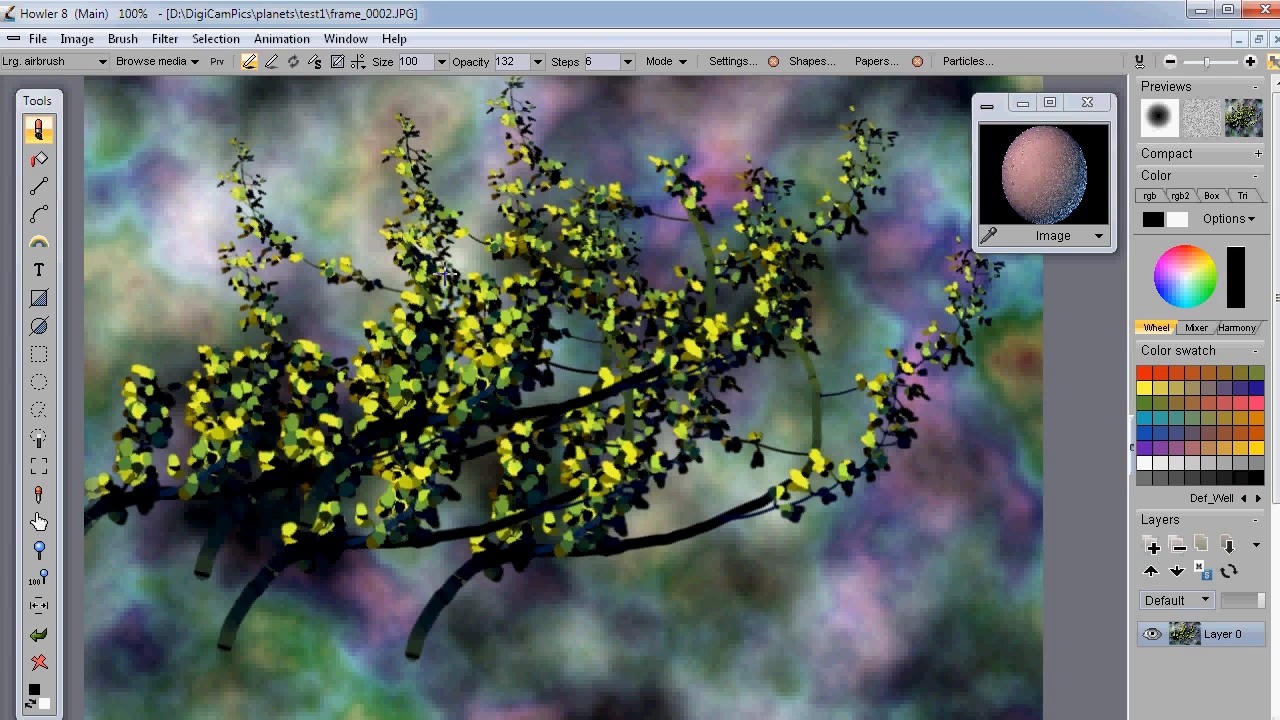
Store a copy of the leafy branch image and place its thumbnail window directly below the planet's thumbnail.
scroll(445, 275, "down", 8)
scroll(438, 292, "up", 8)
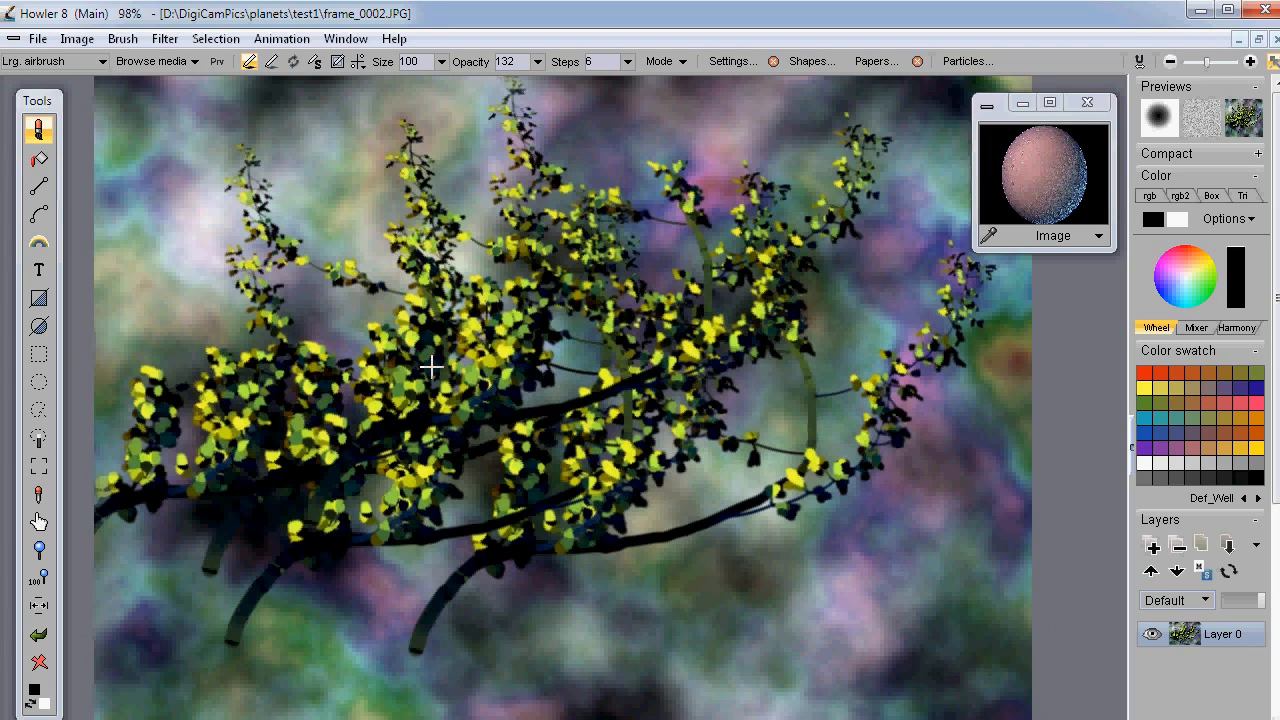
scroll(430, 368, "up", 4)
scroll(430, 370, "down", 6)
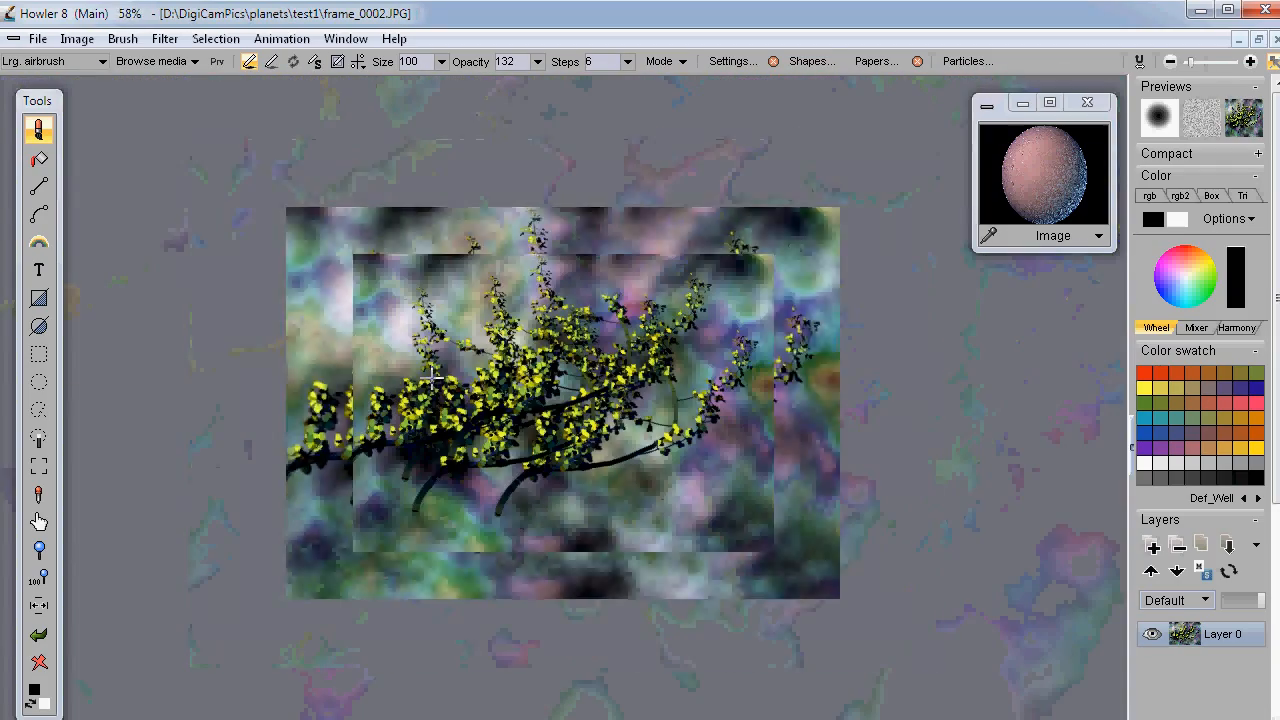
scroll(432, 374, "up", 2)
left_click(78, 44)
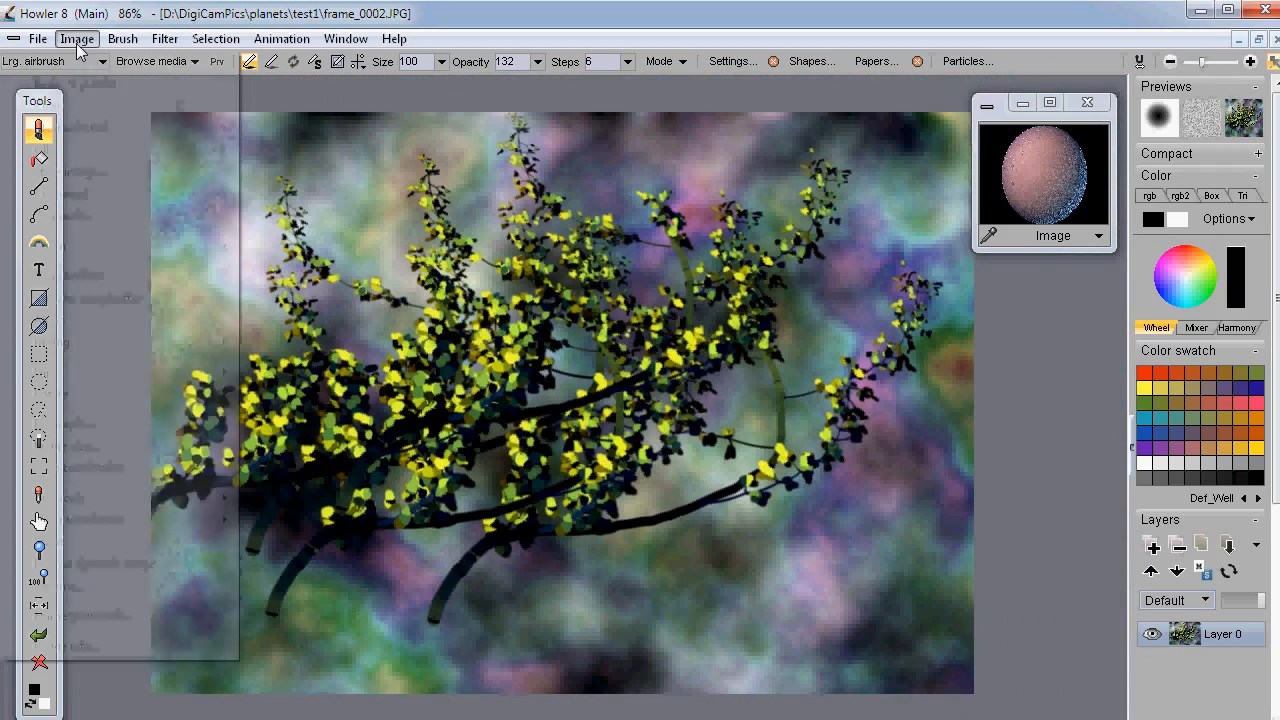
left_click(70, 171)
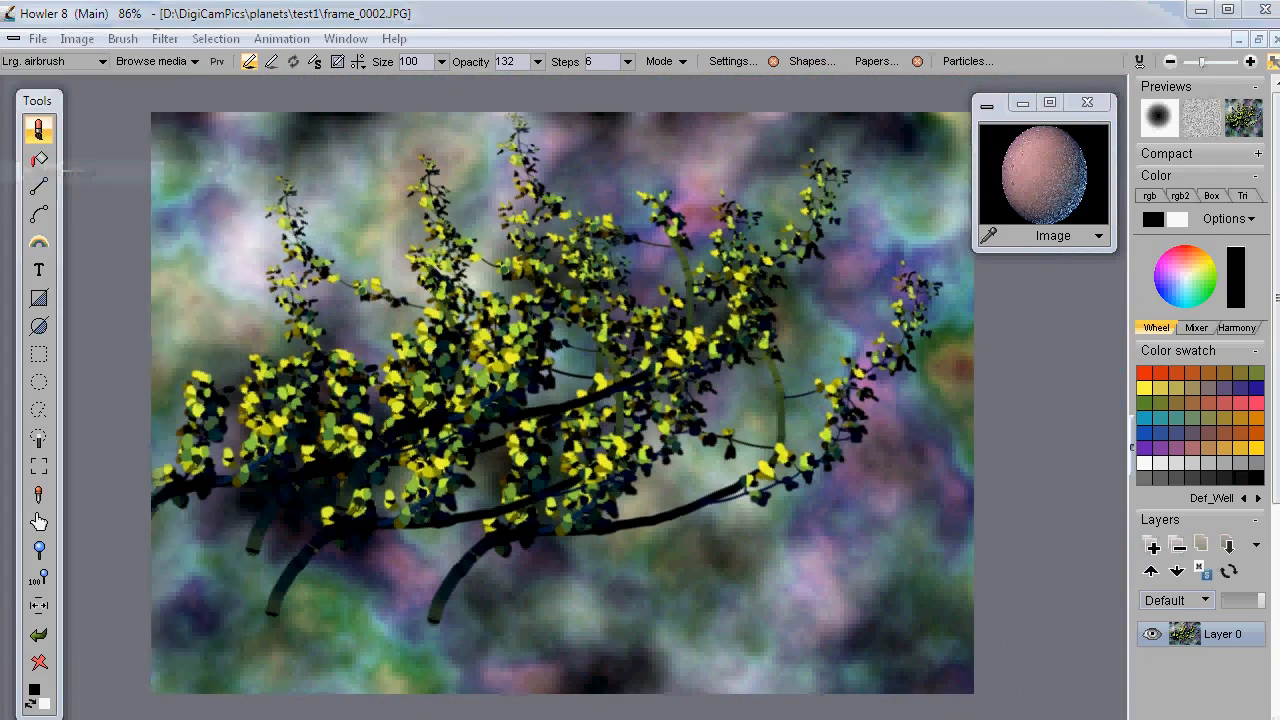
left_click_drag(236, 229, 1010, 293)
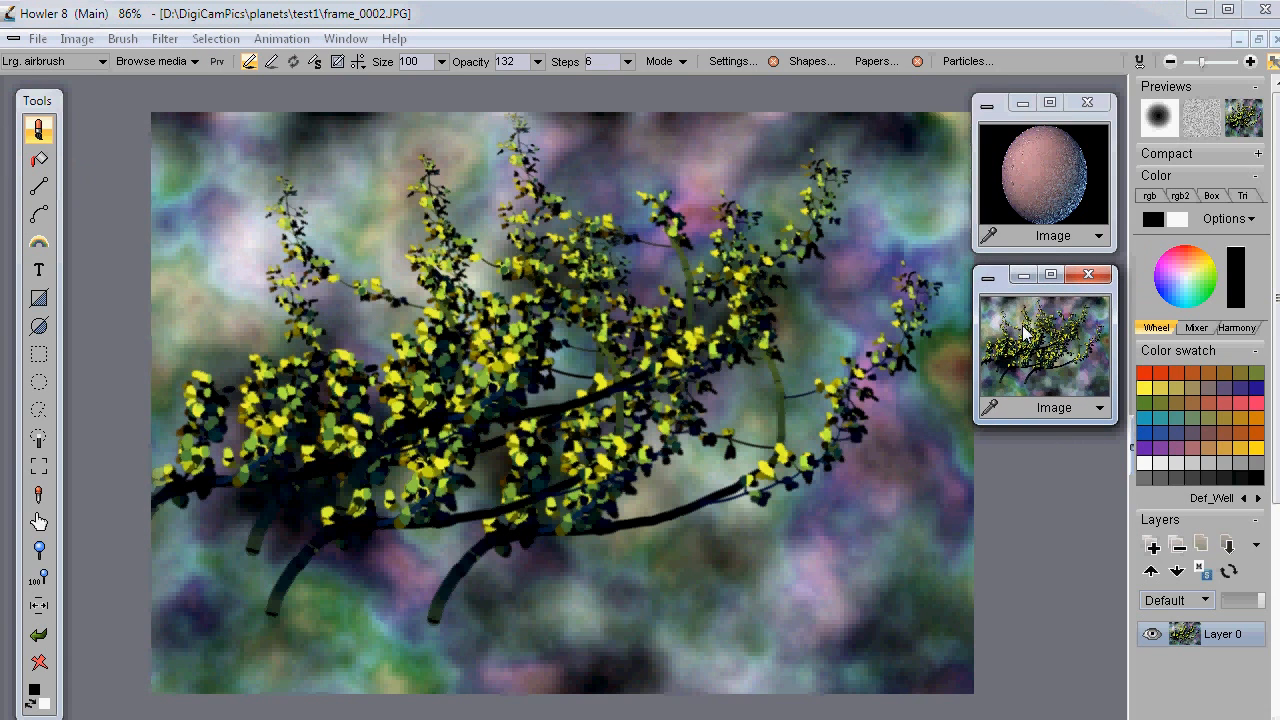
Load the stored planet image onto the canvas, restore the branch image, and load the planet again.
left_click(1040, 183)
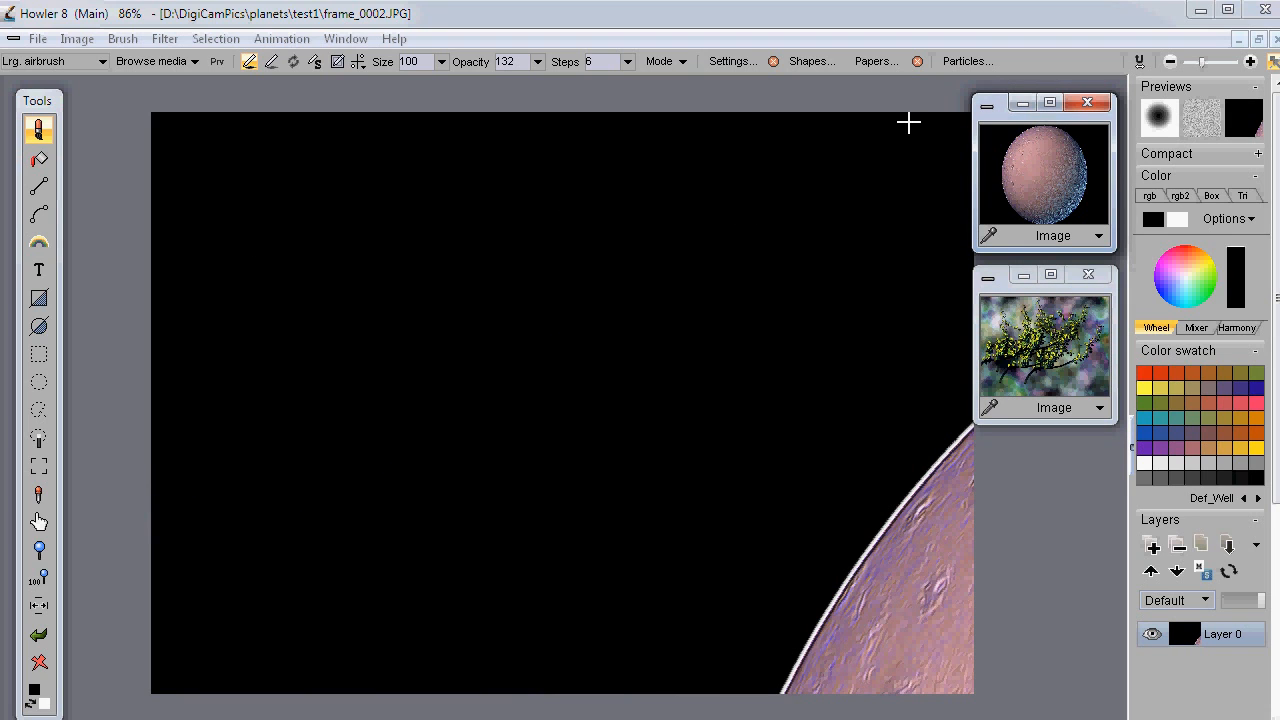
left_click(1065, 357)
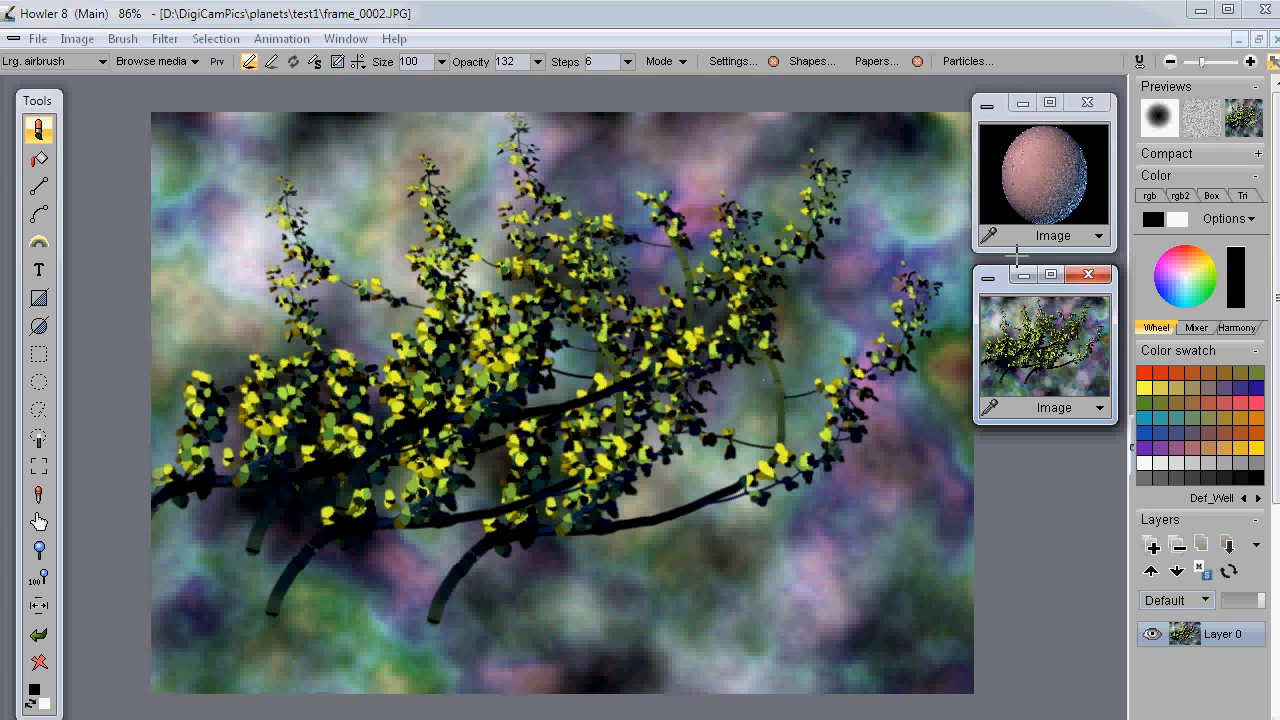
left_click(1035, 173)
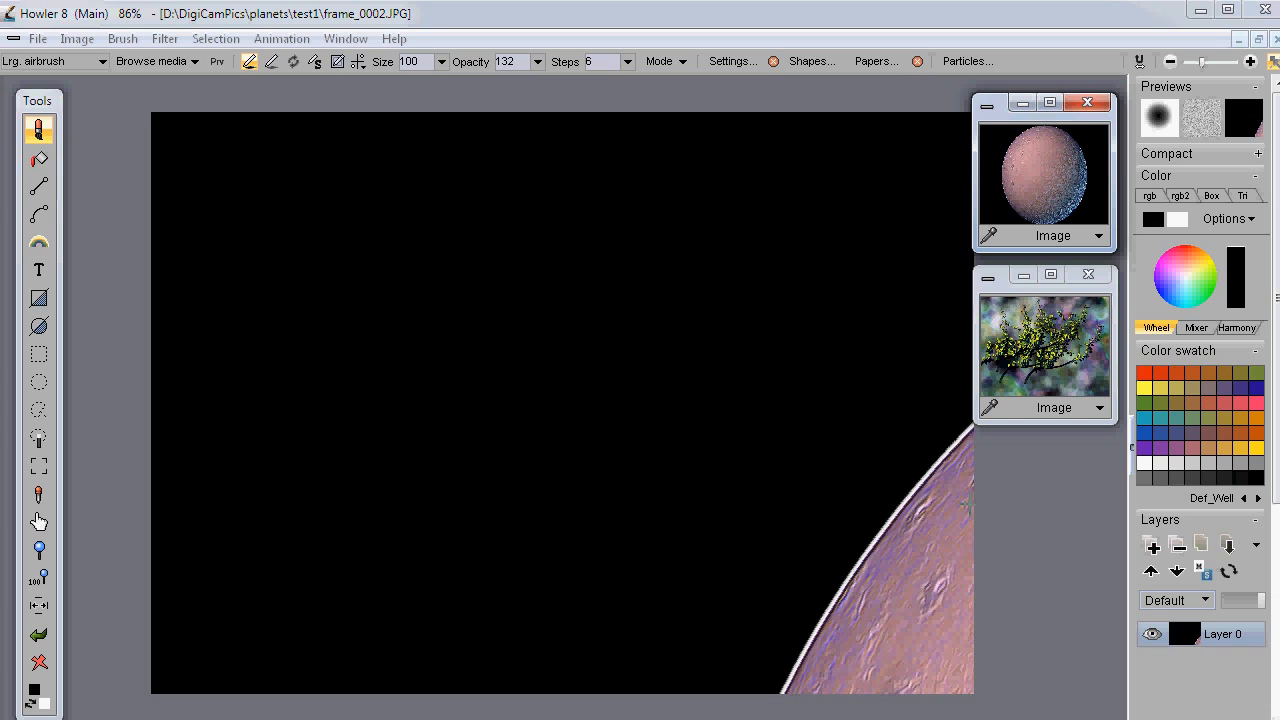
Move the planet's thumbnail window to the canvas's upper-left area and paste its stored image centered on the canvas.
left_click(1099, 236)
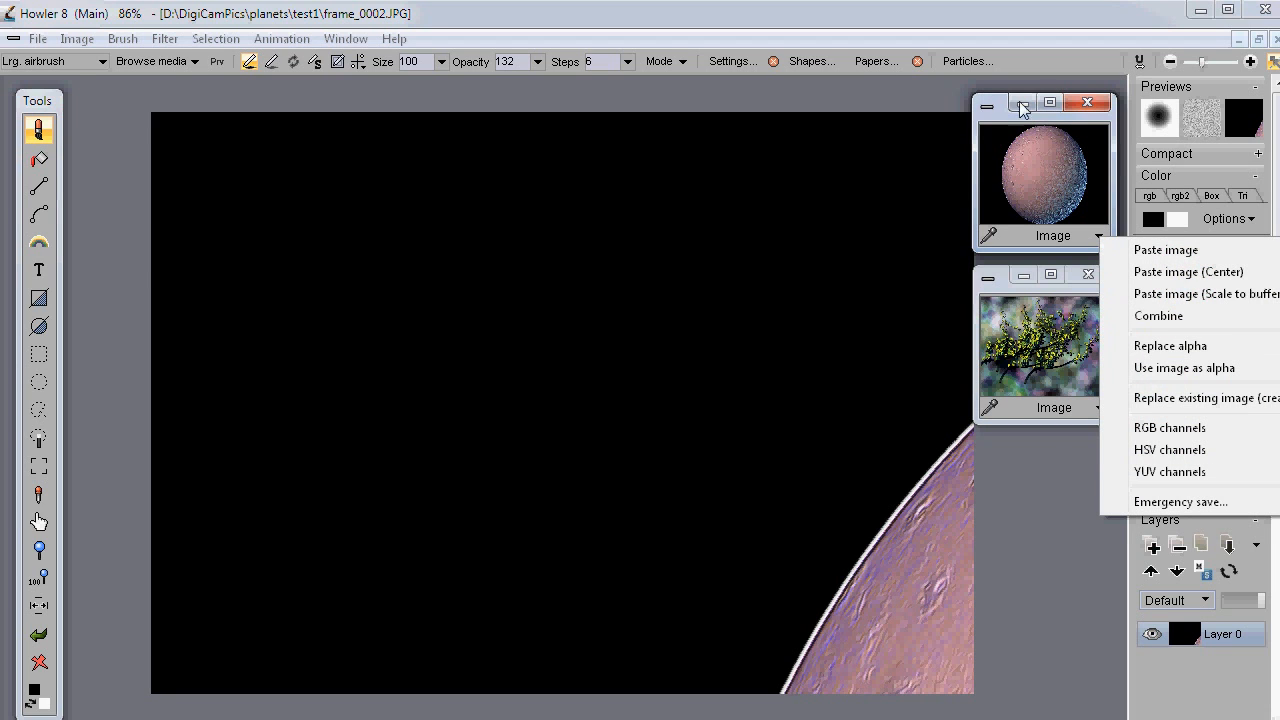
left_click_drag(1000, 108, 296, 104)
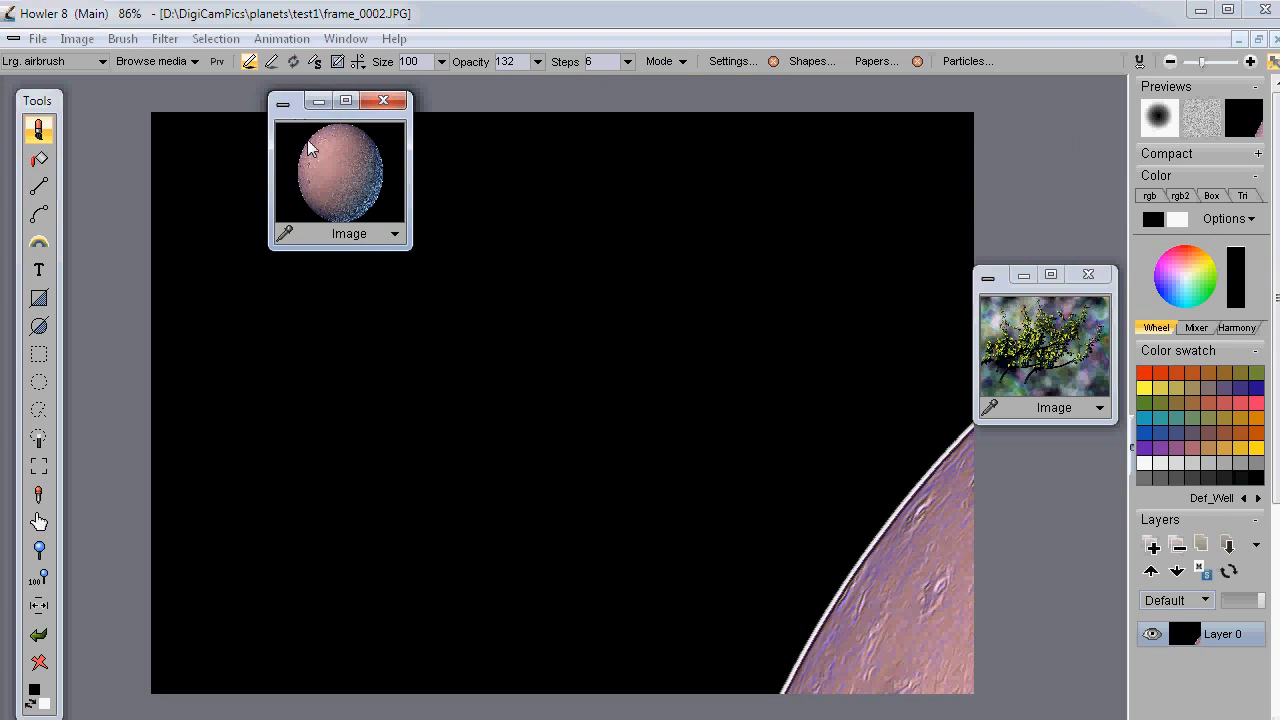
left_click(395, 236)
left_click(348, 238)
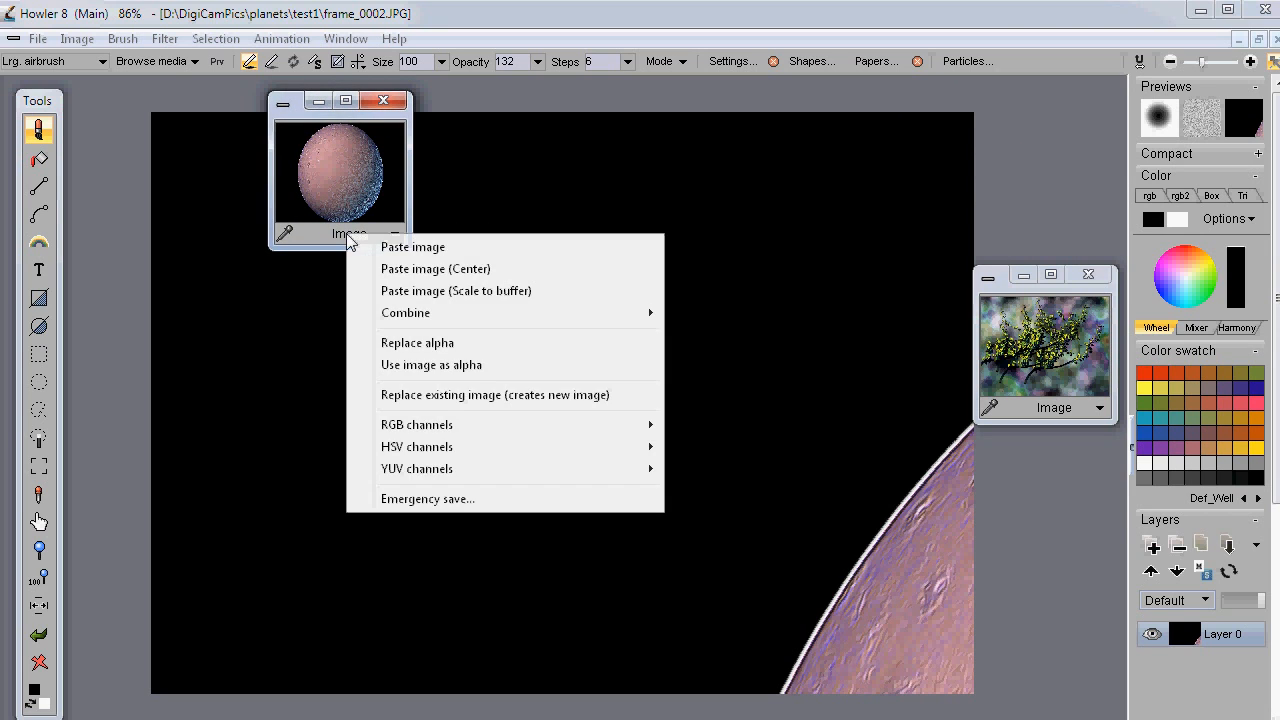
left_click(321, 238)
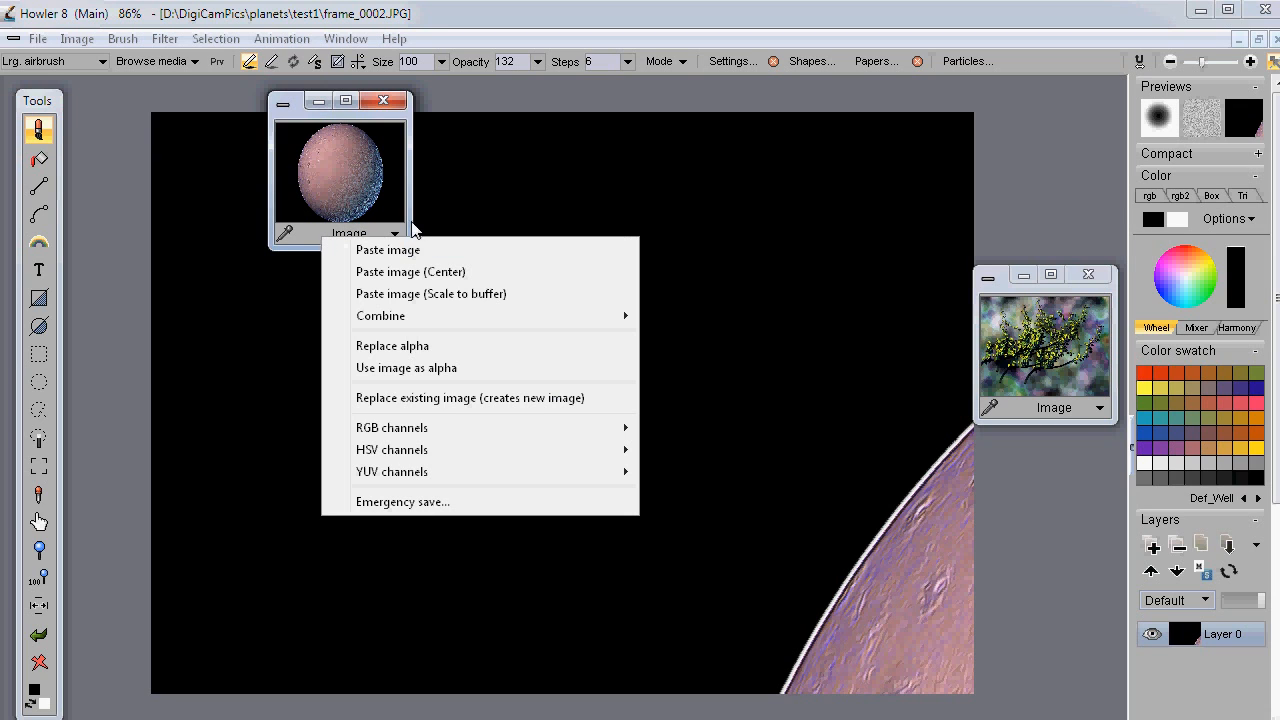
left_click(379, 236)
left_click(393, 235)
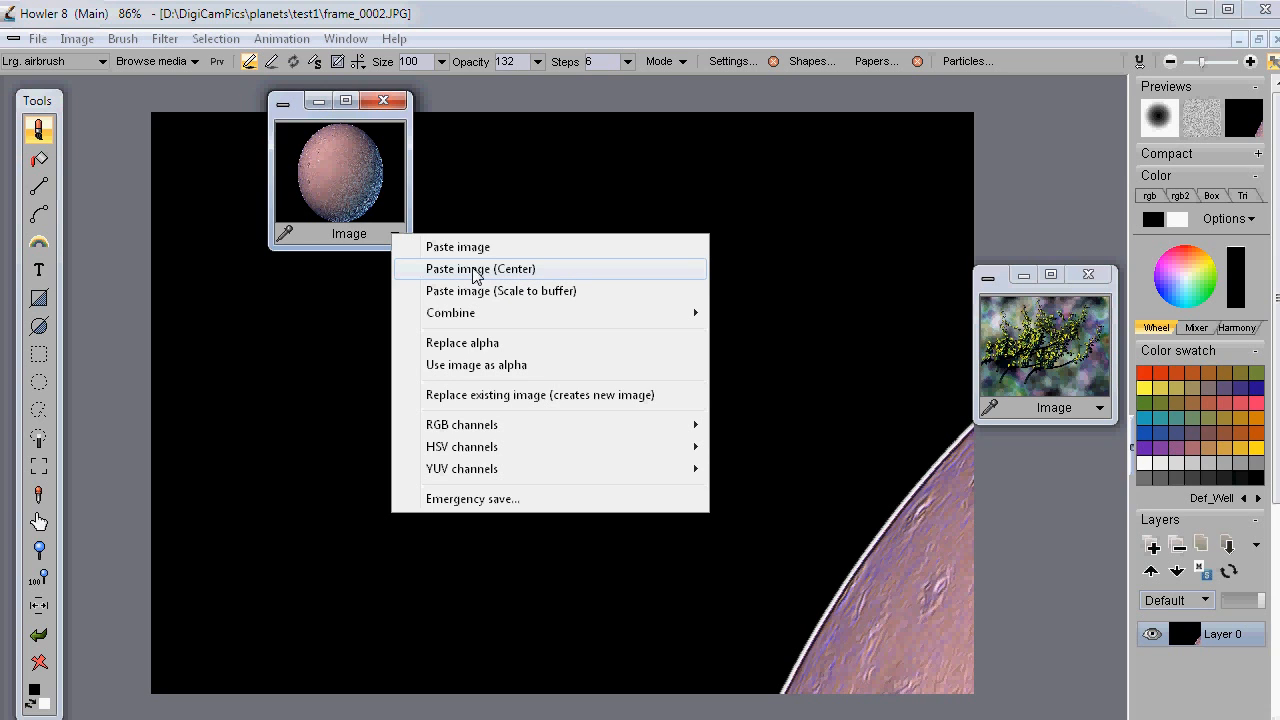
left_click(520, 270)
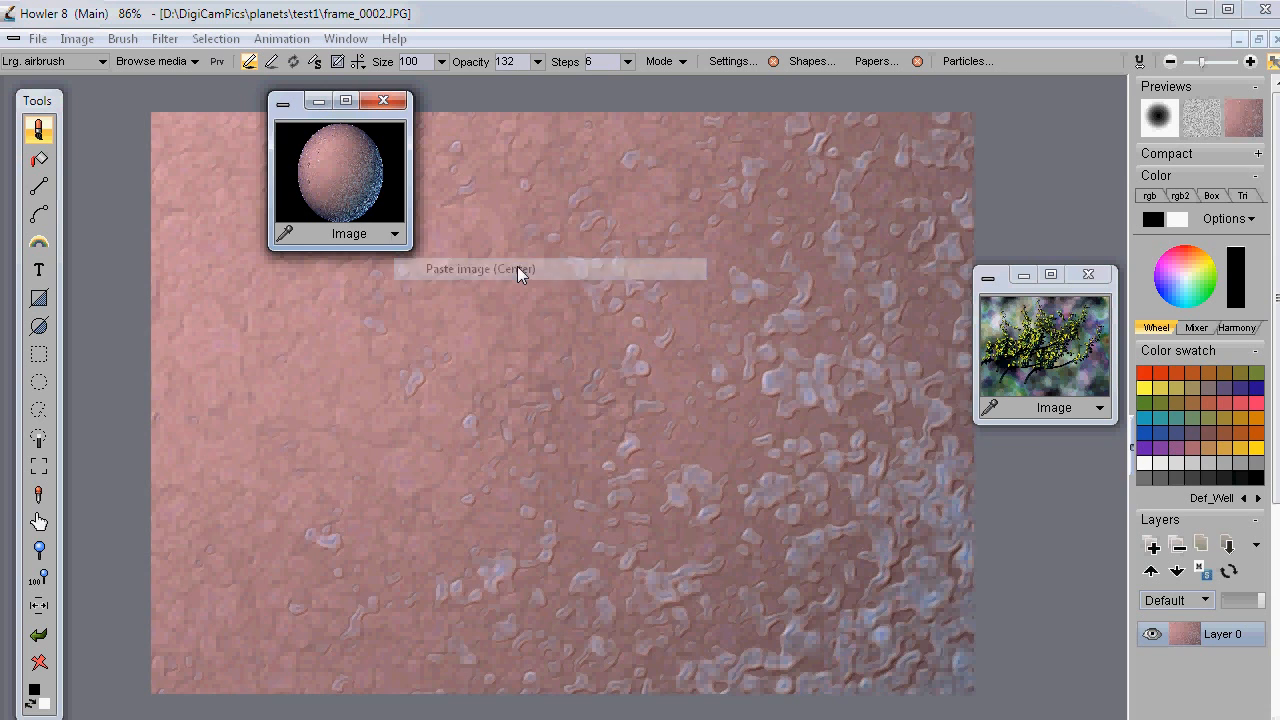
Paste the stored planet image scaled to the buffer, and paste it again without scaling or centering.
left_click(374, 237)
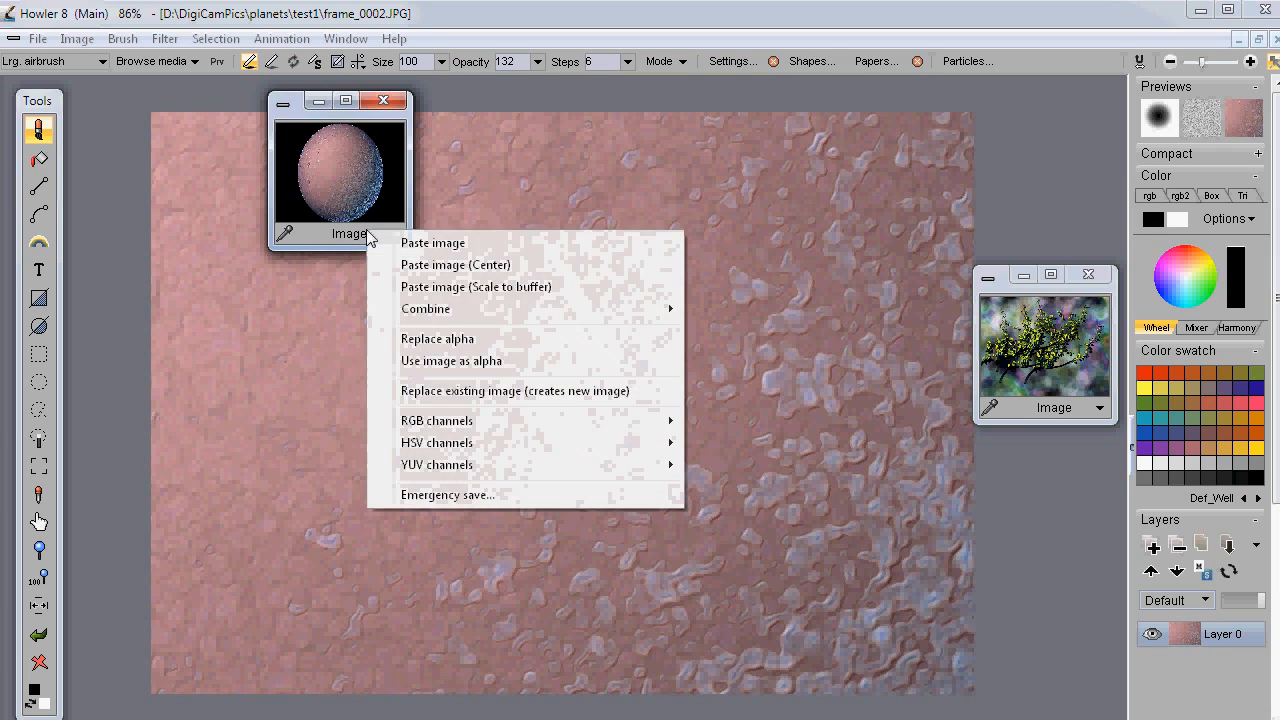
left_click(487, 287)
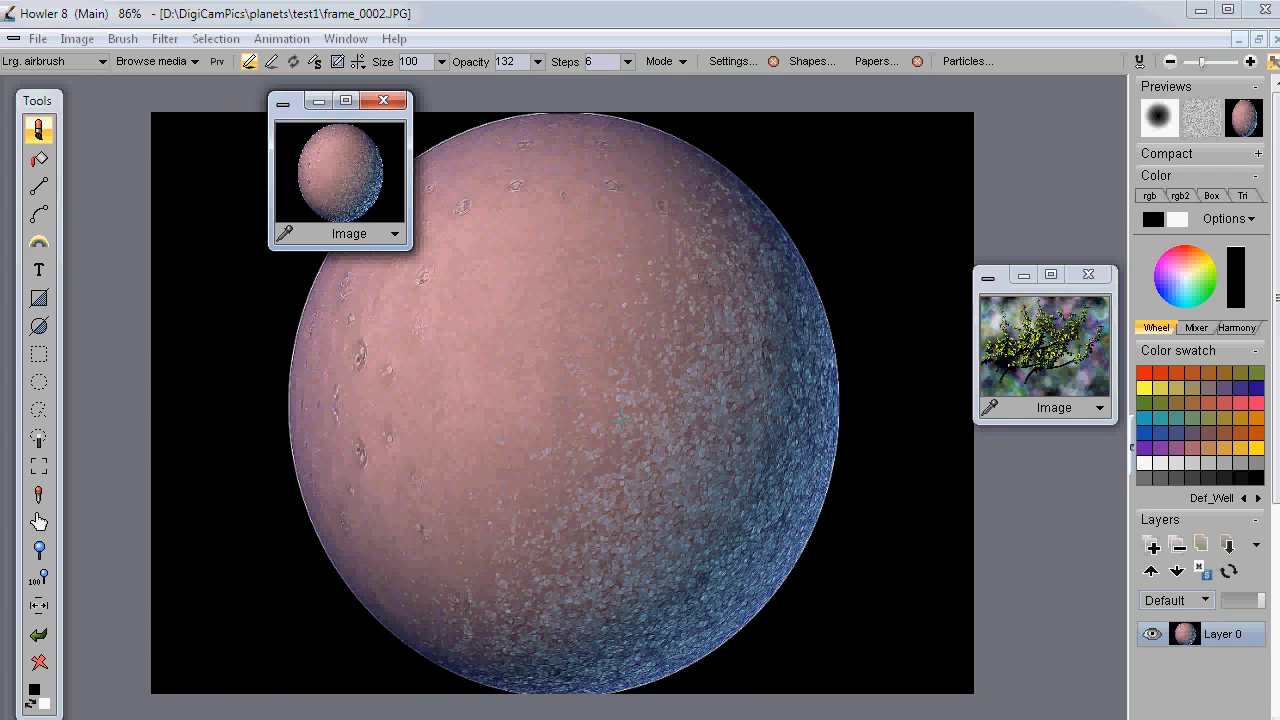
left_click(374, 235)
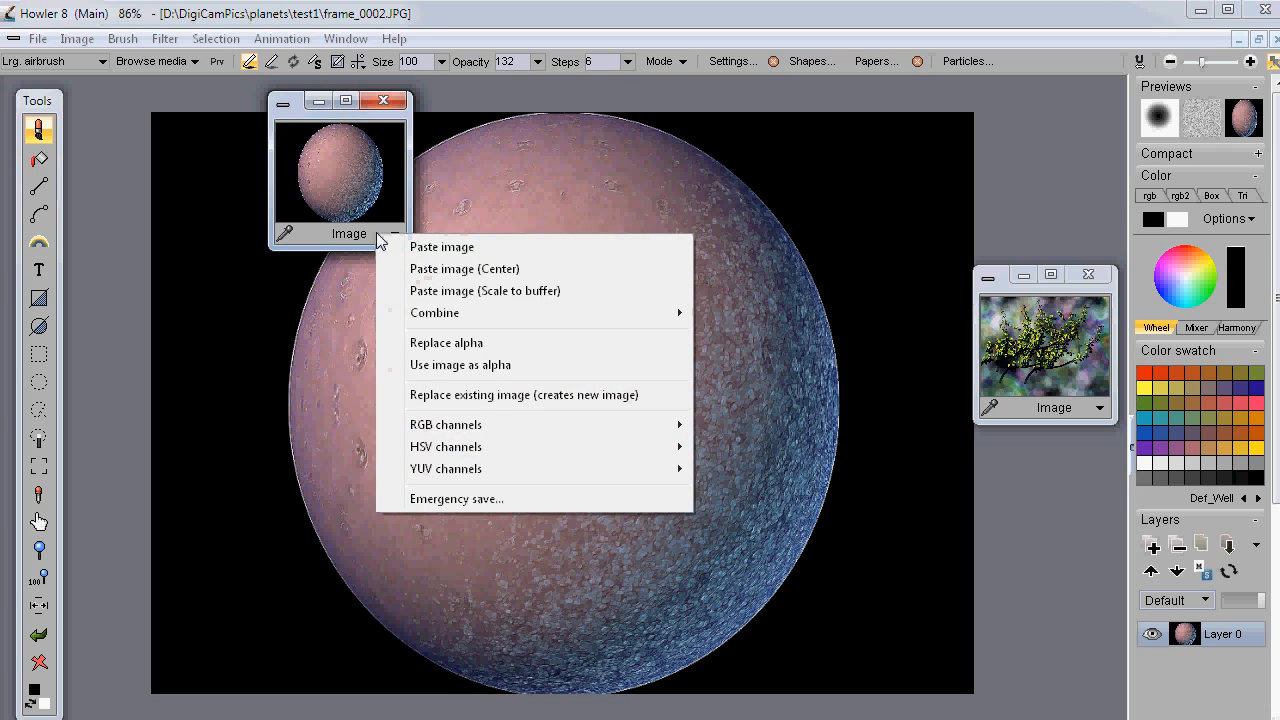
left_click(441, 250)
Replace the existing image with a new one created from the stored planet, accepting the buffer replacement.
left_click(393, 236)
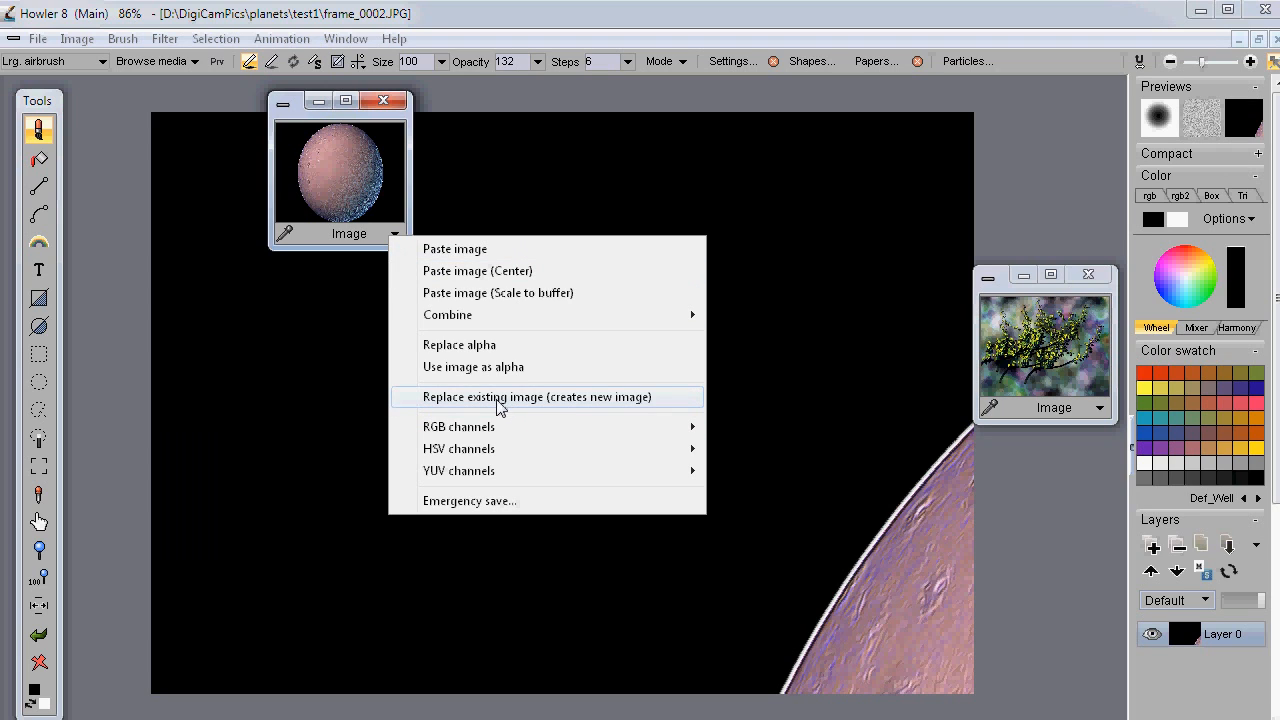
left_click(597, 398)
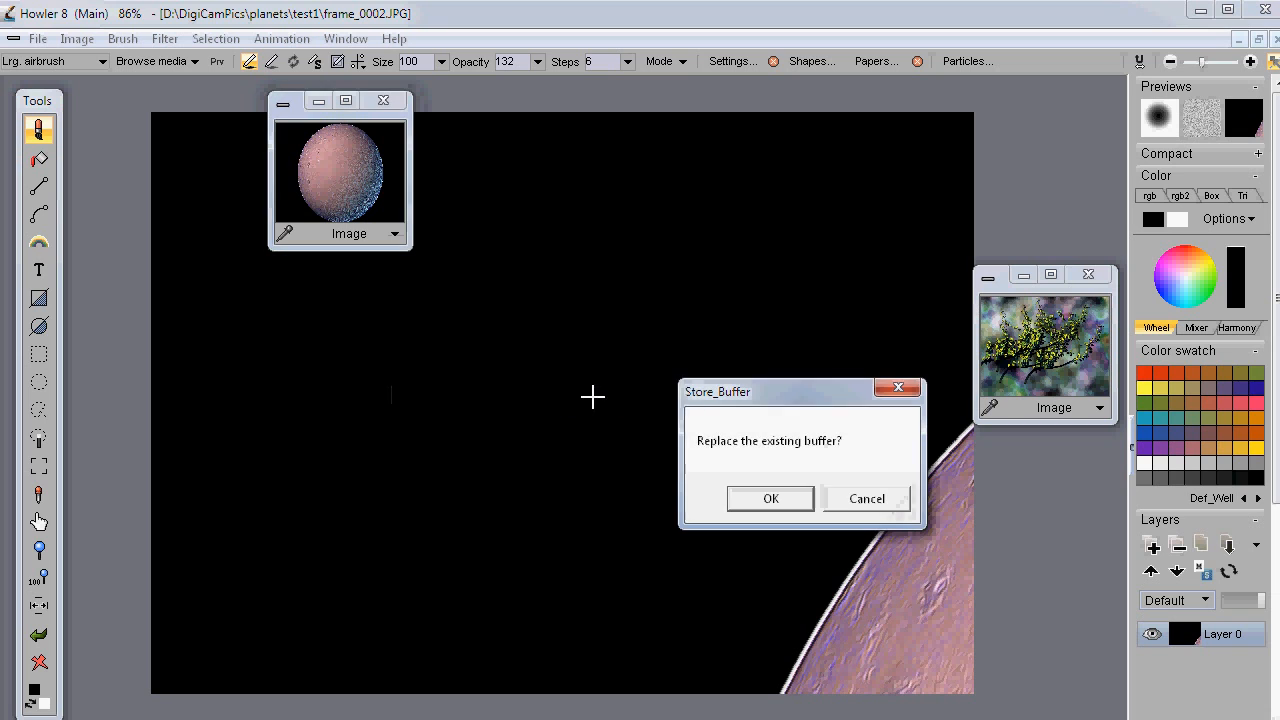
left_click(770, 499)
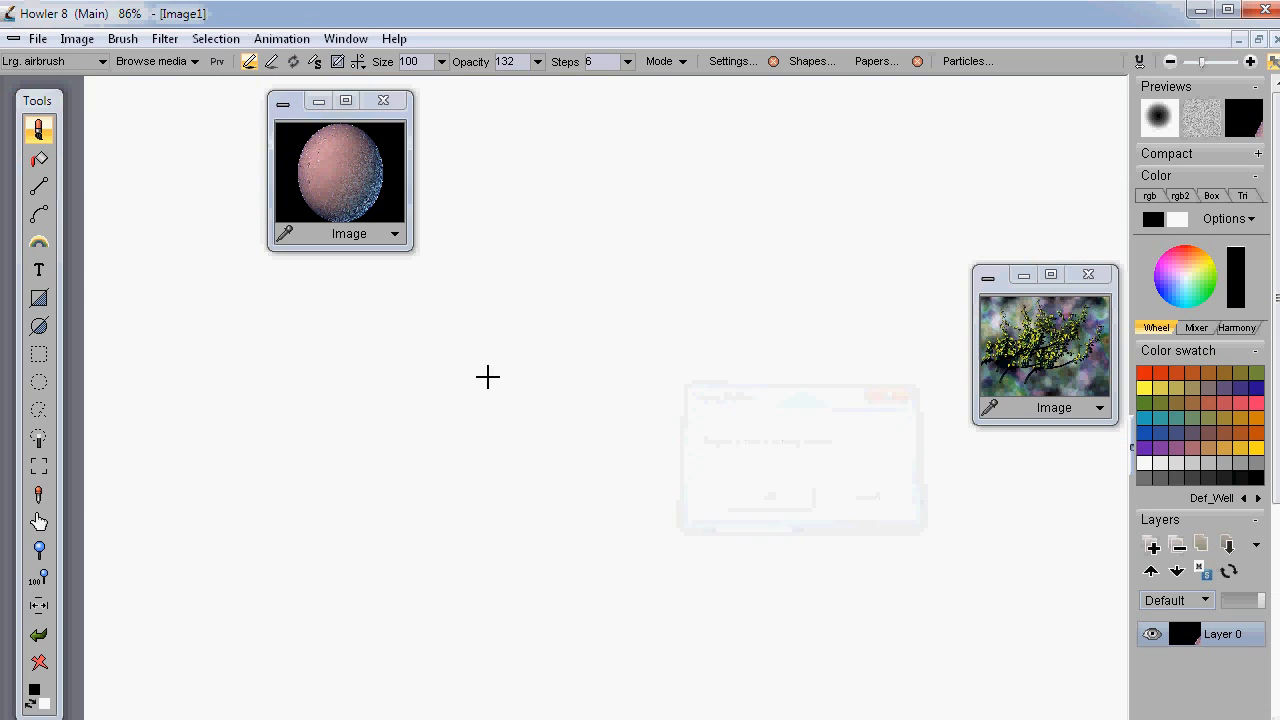
scroll(448, 286, "down", 5)
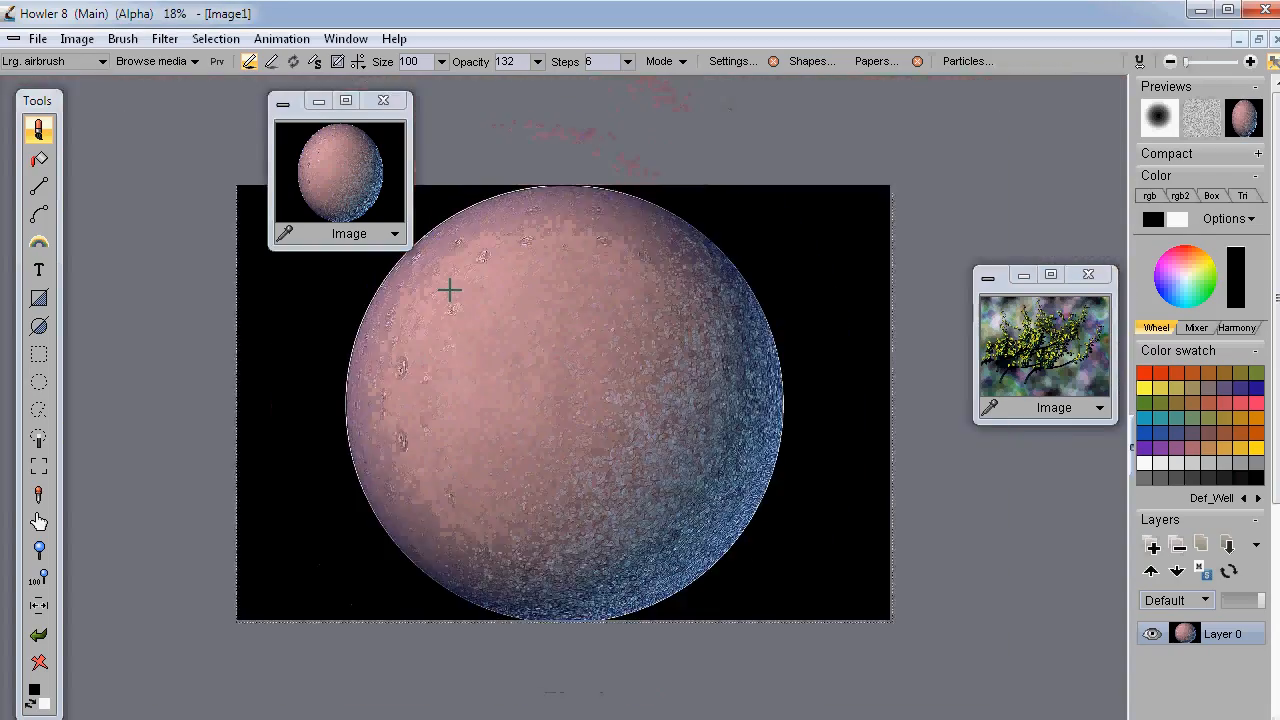
scroll(449, 289, "up", 3)
scroll(631, 250, "down", 4)
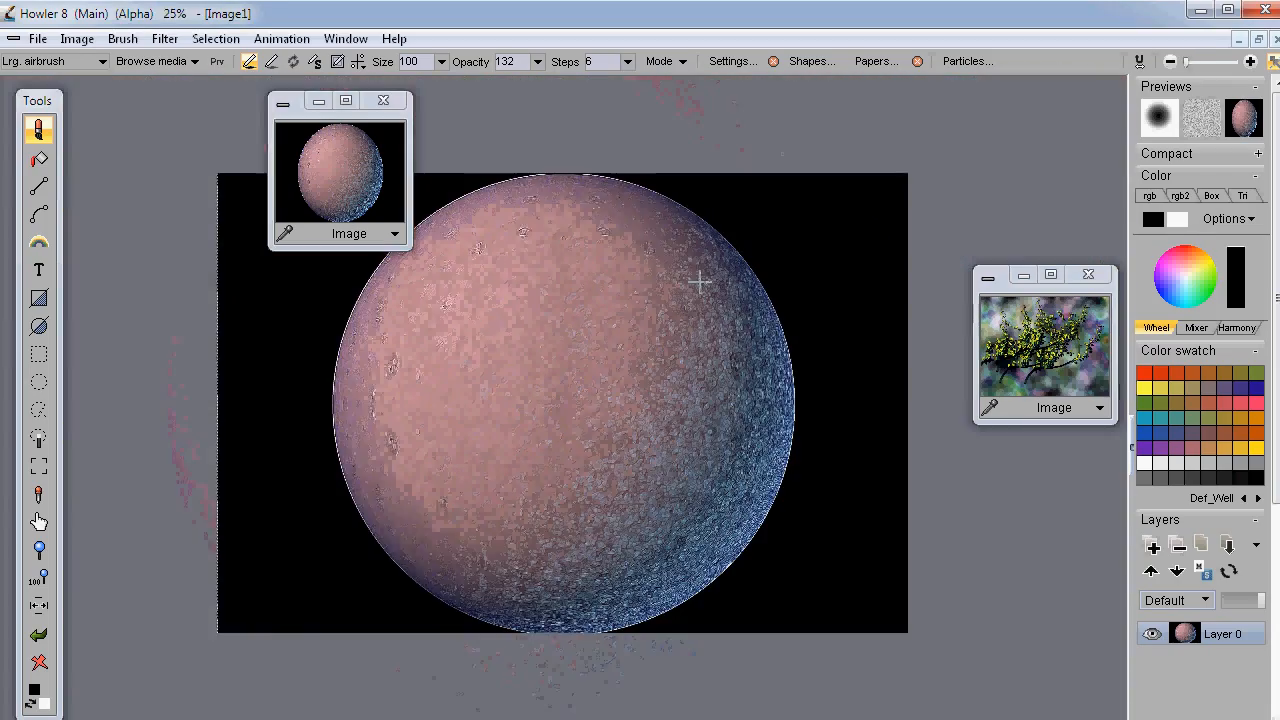
scroll(695, 295, "up", 2)
scroll(700, 303, "down", 4)
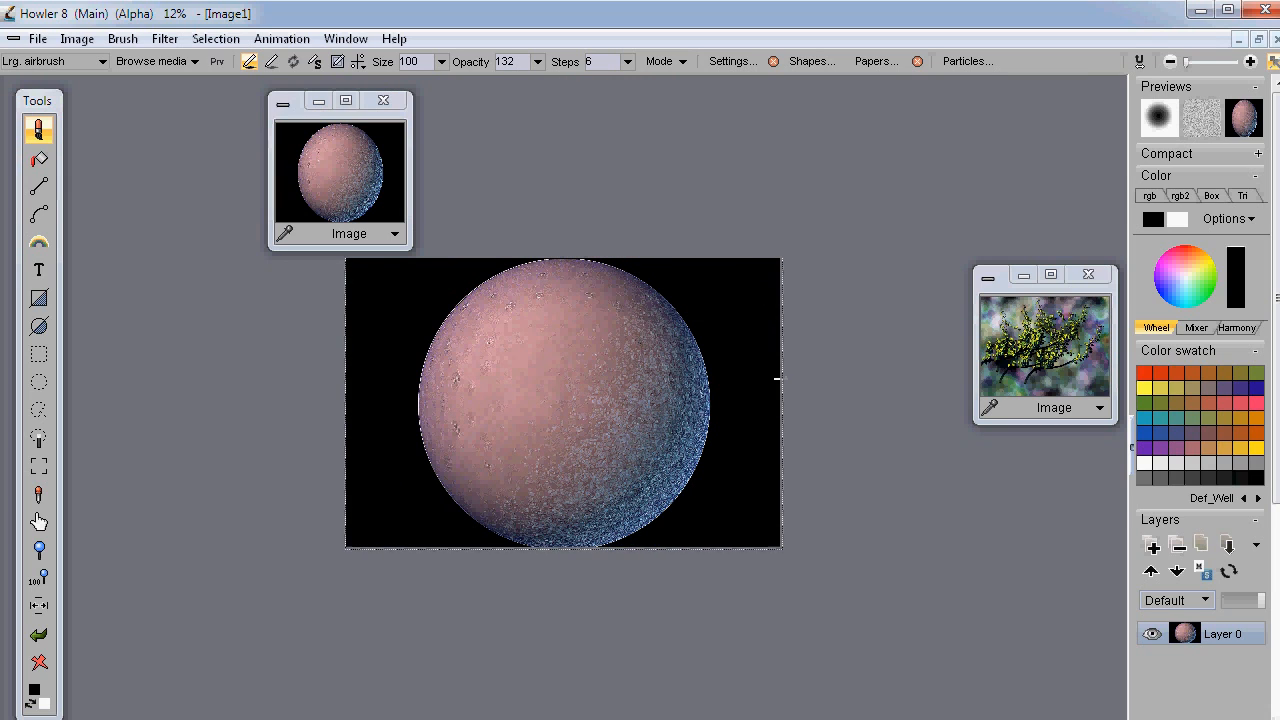
Move the planet's thumbnail window above the branch's thumbnail and clear the alpha selection from the planet image.
left_click_drag(296, 112, 1021, 115)
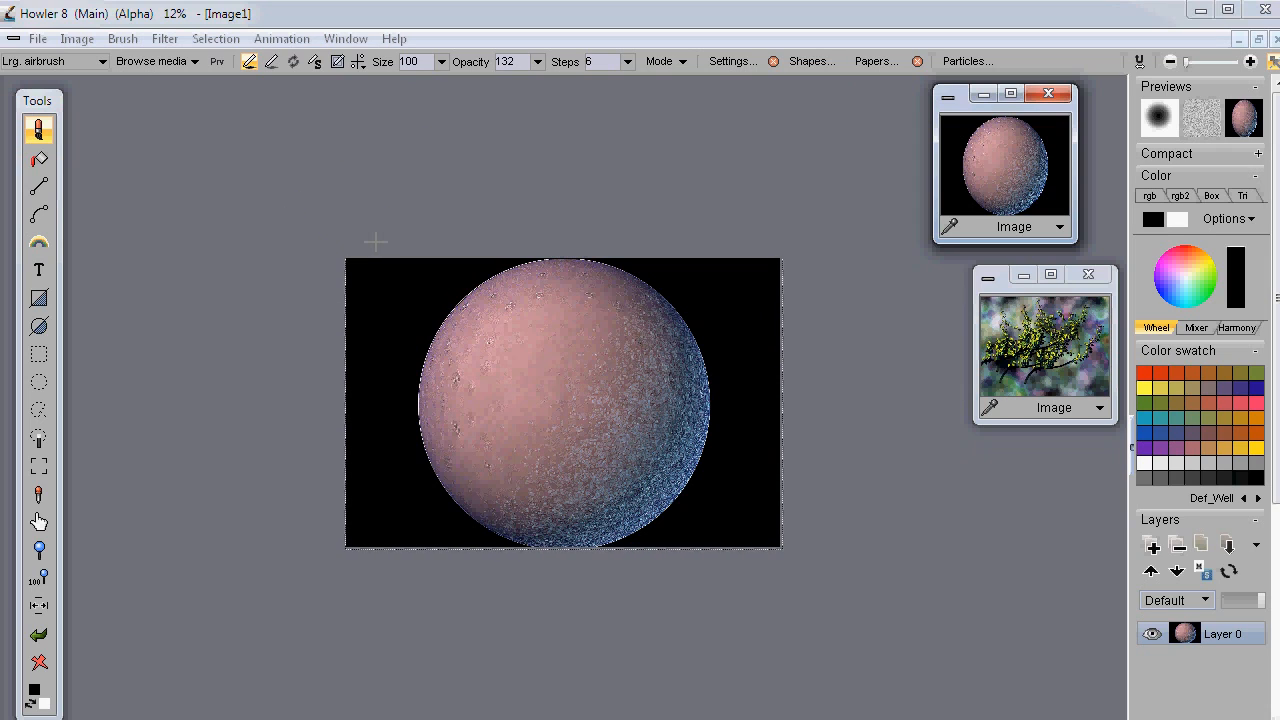
left_click(215, 44)
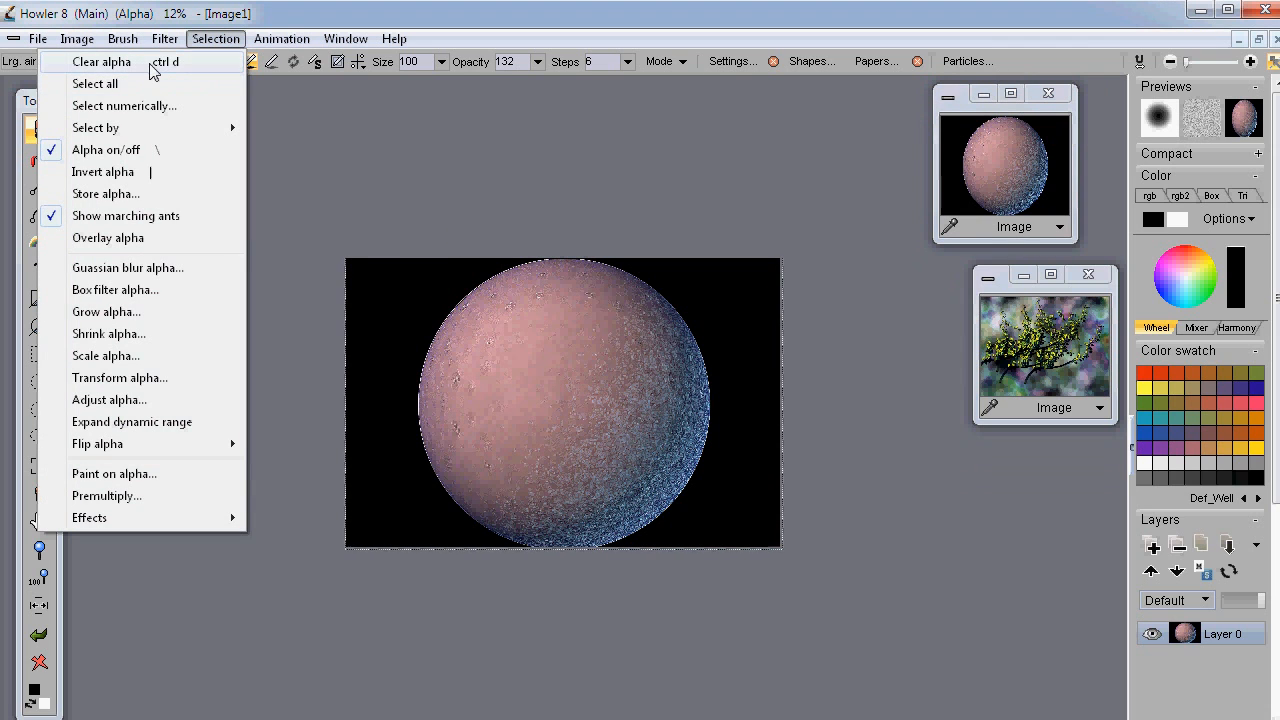
left_click(150, 62)
scroll(378, 354, "up", 1)
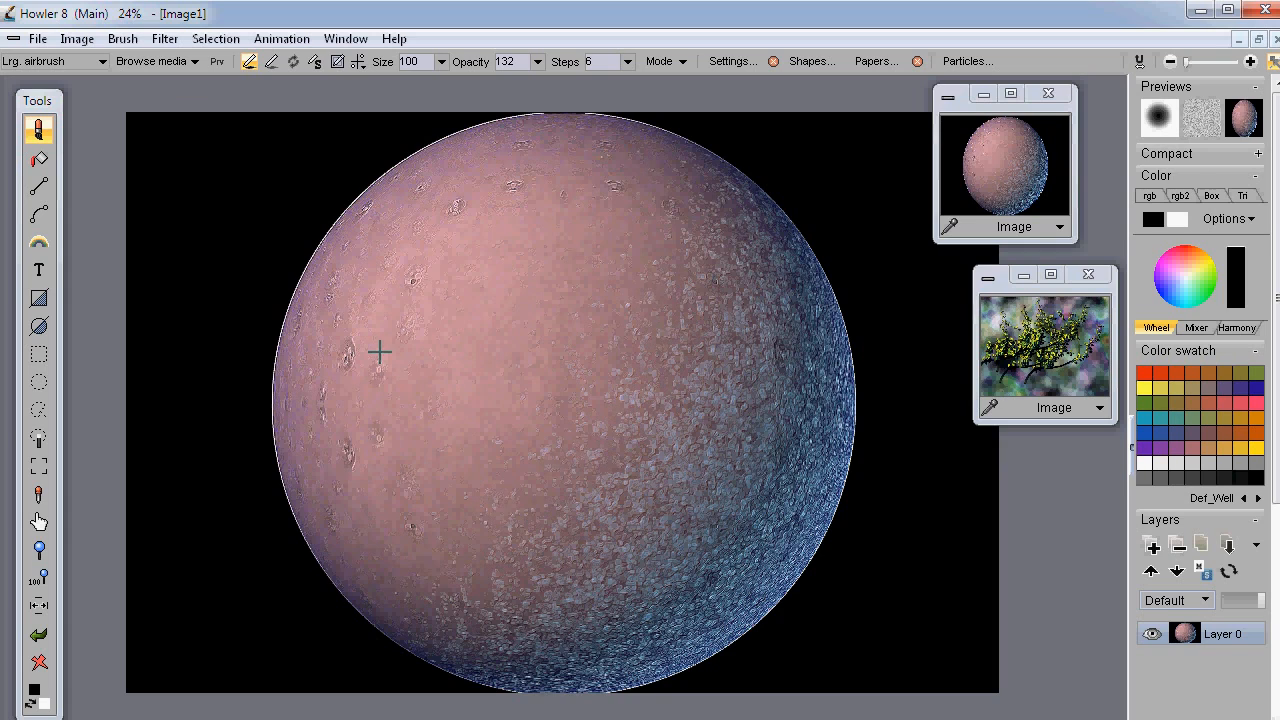
scroll(379, 351, "down", 1)
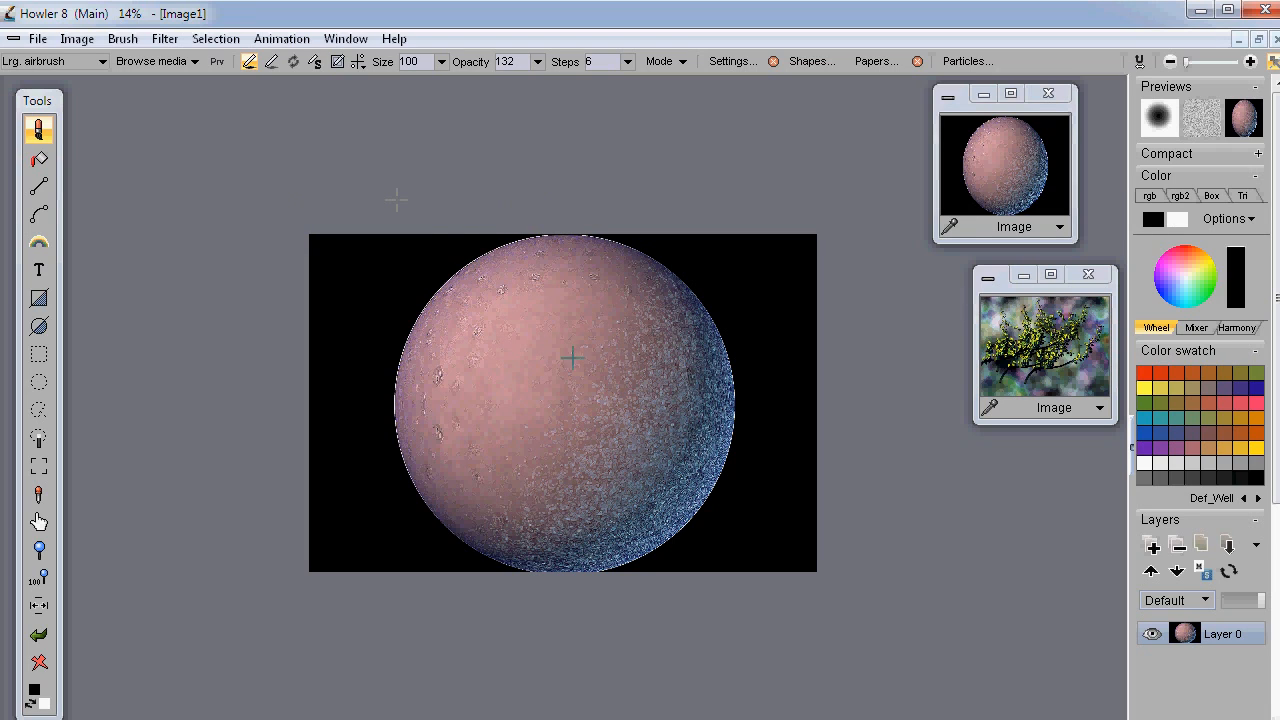
Set the image size to 3200 wide by 2800 high with the center anchor, and move the branch's thumbnail window lower.
left_click(72, 39)
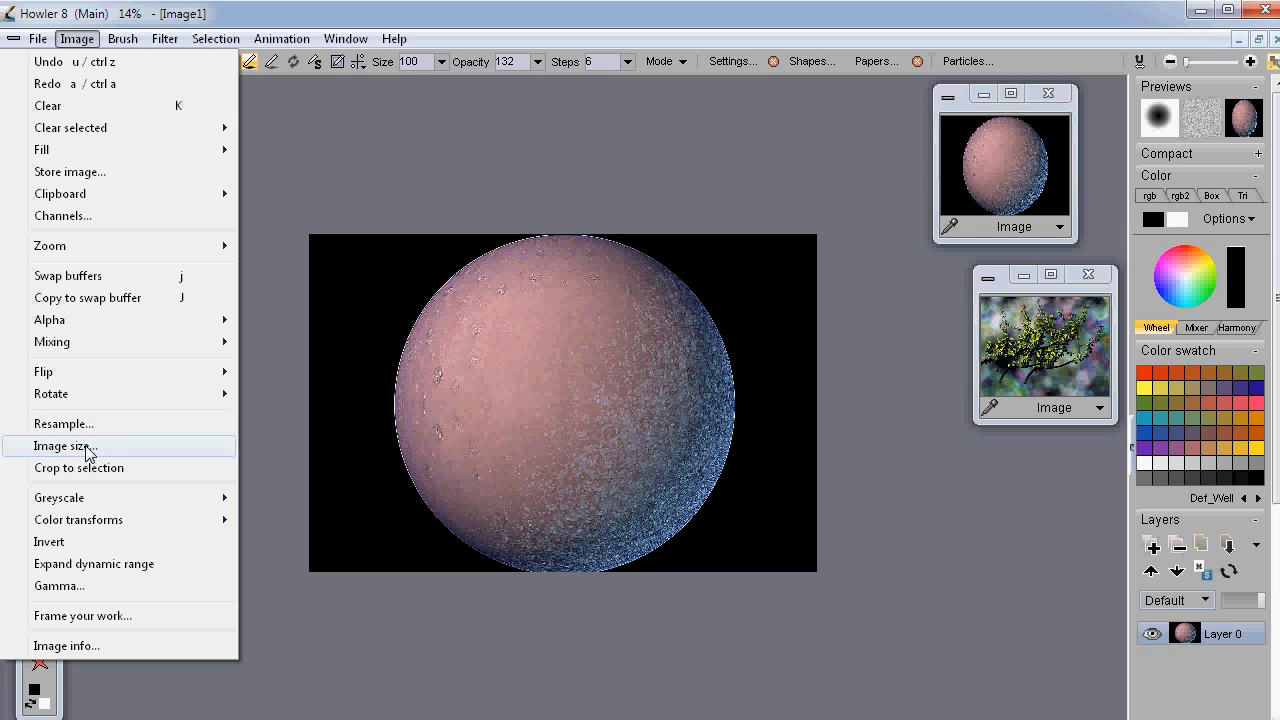
left_click(87, 448)
left_click_drag(625, 186, 216, 143)
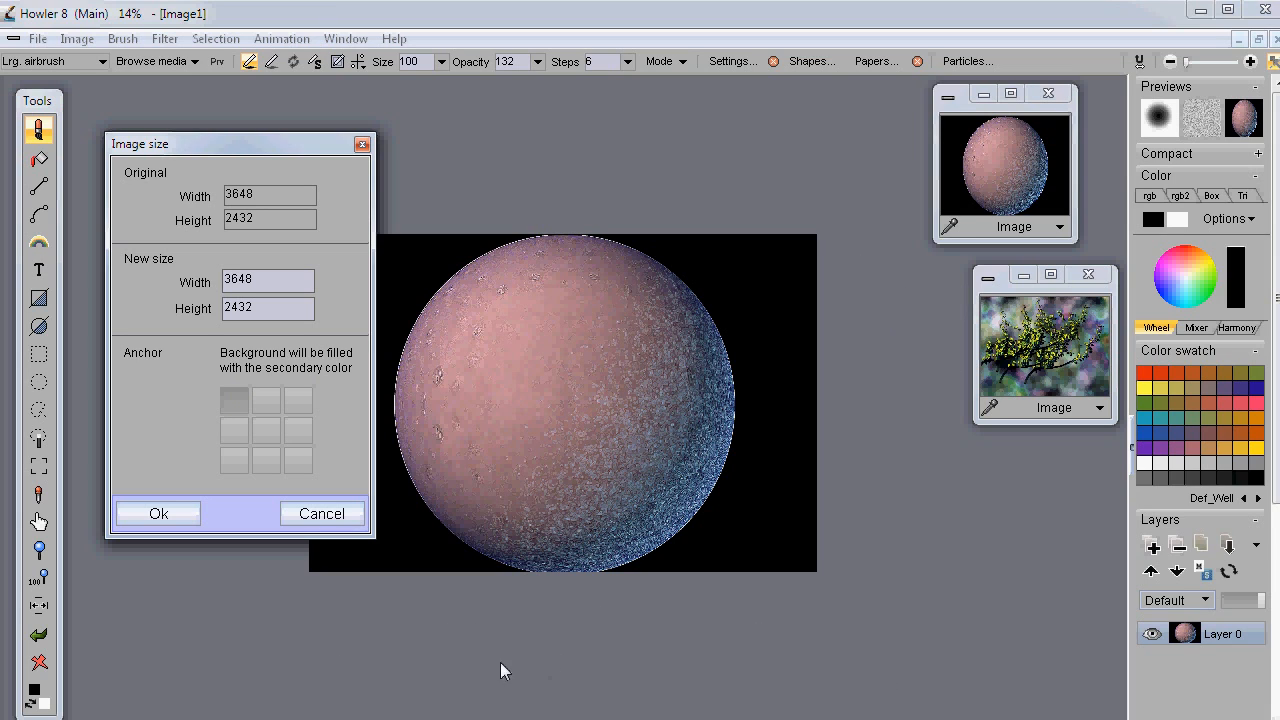
left_click(268, 430)
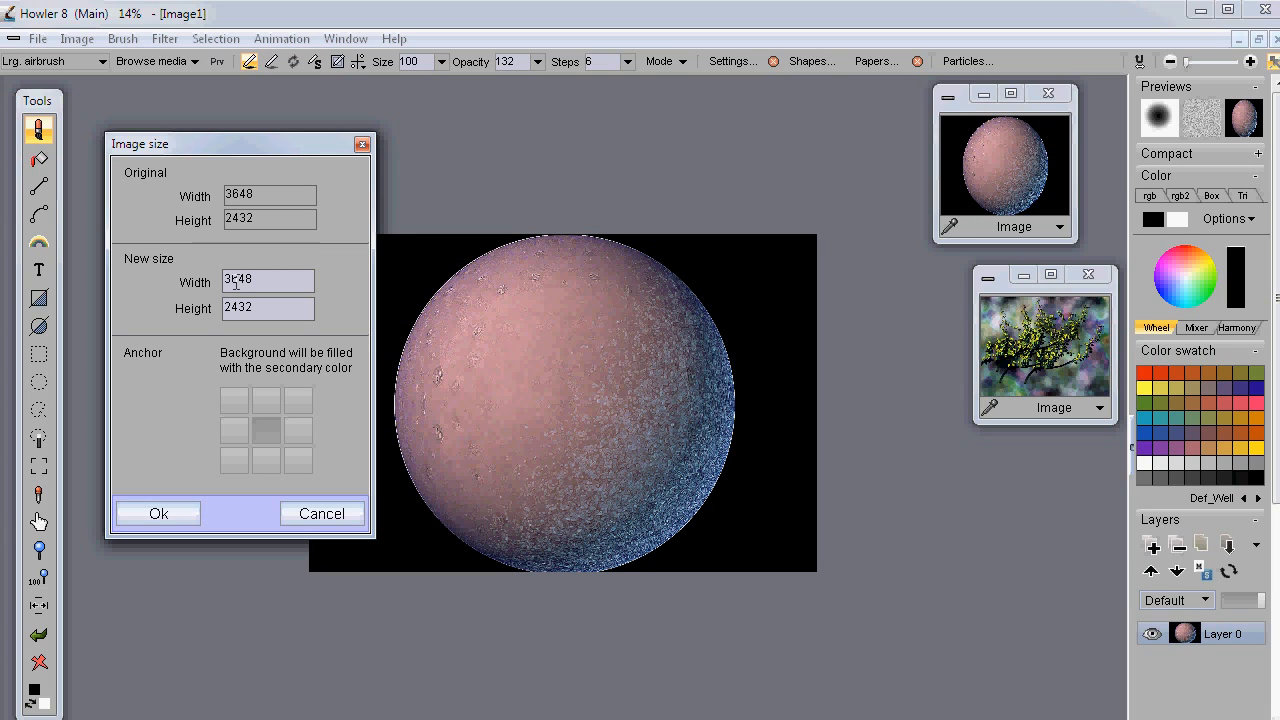
left_click_drag(229, 283, 240, 281)
type("1")
left_click_drag(229, 281, 260, 284)
type("200")
left_click_drag(231, 307, 256, 308)
type("800")
left_click(176, 520)
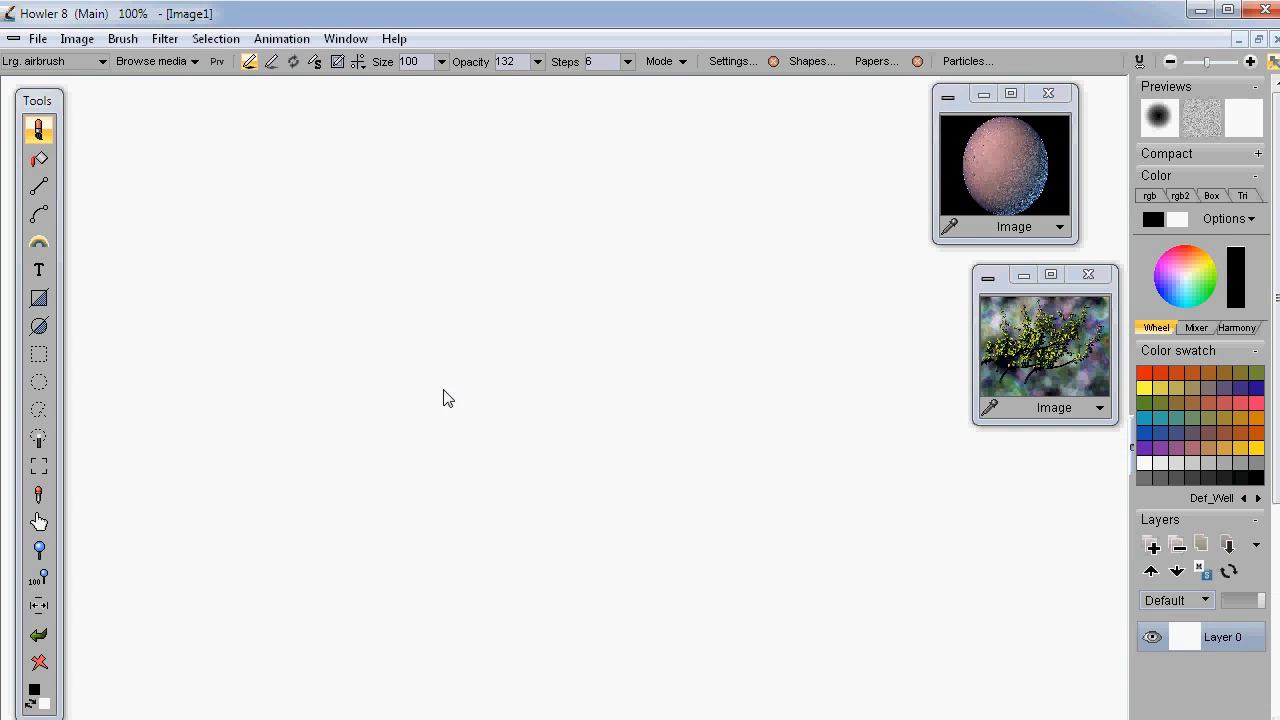
scroll(526, 398, "down", 5)
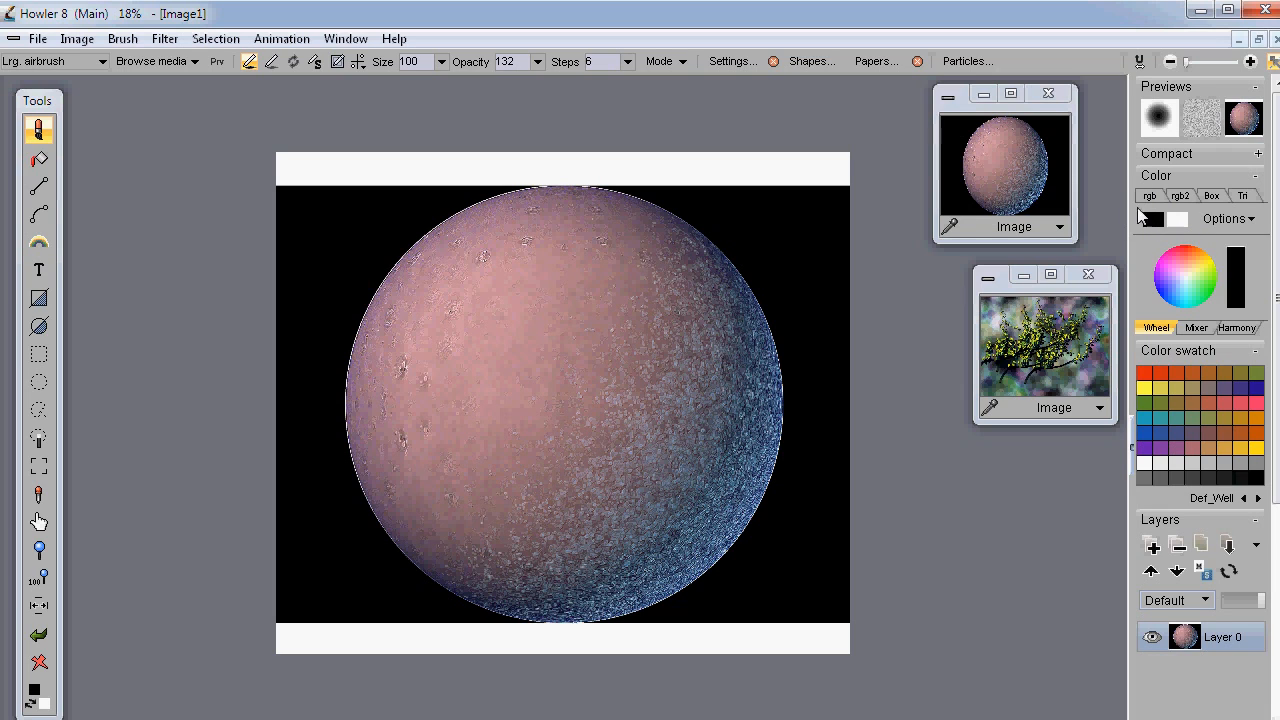
left_click_drag(1011, 290, 985, 389)
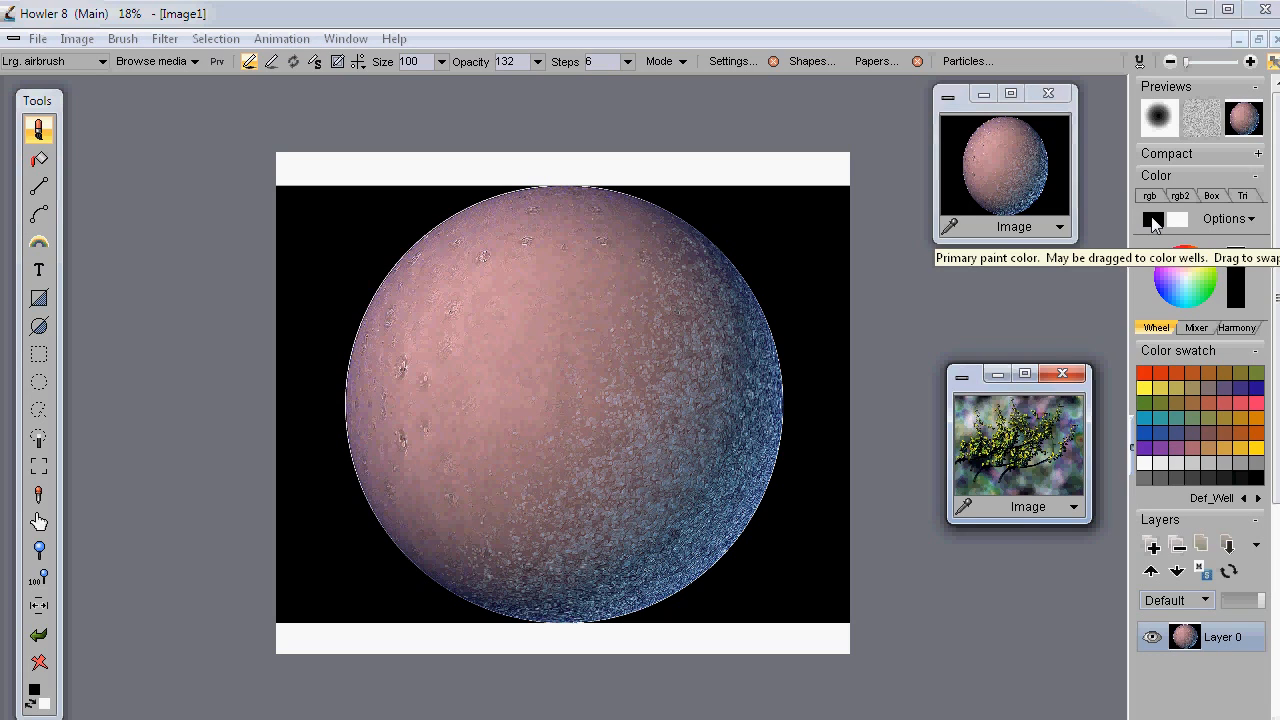
Paint freehand brush strokes across the planet in the primary black and the secondary white, and undo the strokes.
left_click(38, 130)
mouse_move(434, 228)
left_mouse_down()
mouse_move(606, 349)
mouse_move(657, 427)
left_mouse_up()
mouse_move(652, 372)
left_mouse_down()
mouse_move(588, 372)
mouse_move(622, 286)
mouse_move(675, 322)
left_mouse_up()
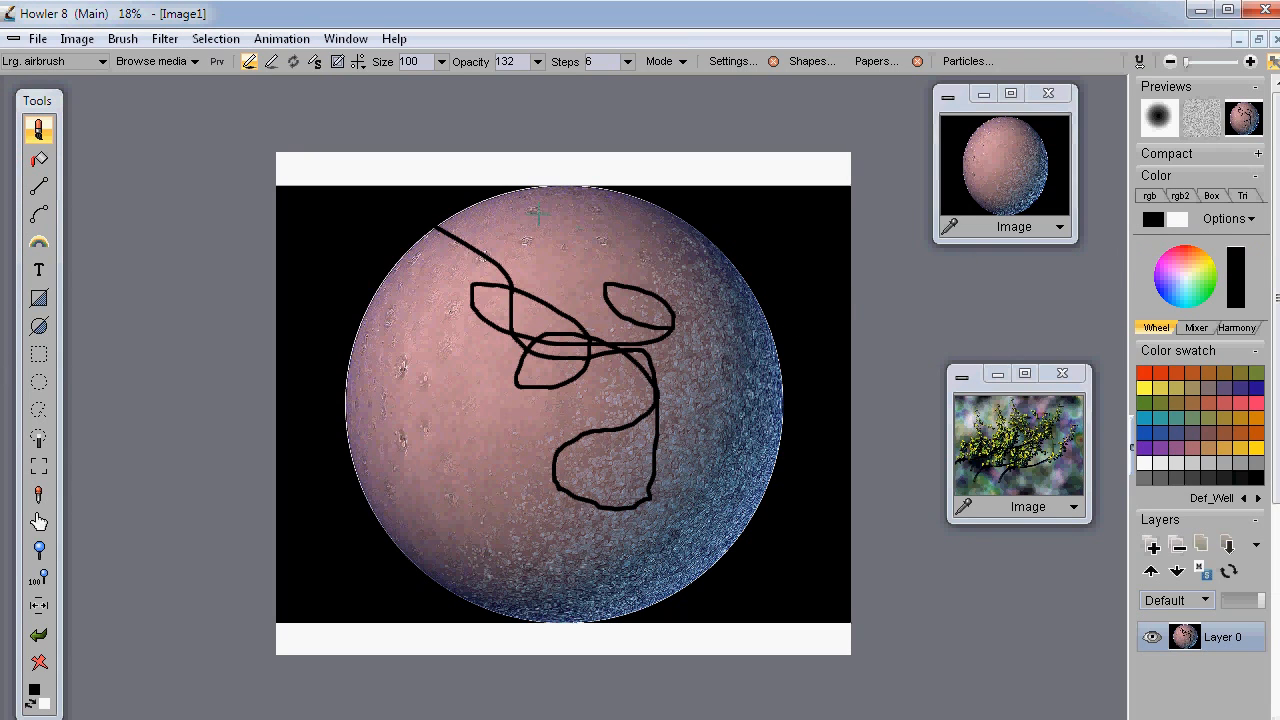
mouse_move(587, 236)
left_mouse_down()
mouse_move(680, 268)
mouse_move(645, 462)
mouse_move(735, 398)
mouse_move(790, 306)
mouse_move(775, 436)
mouse_move(759, 410)
left_mouse_up()
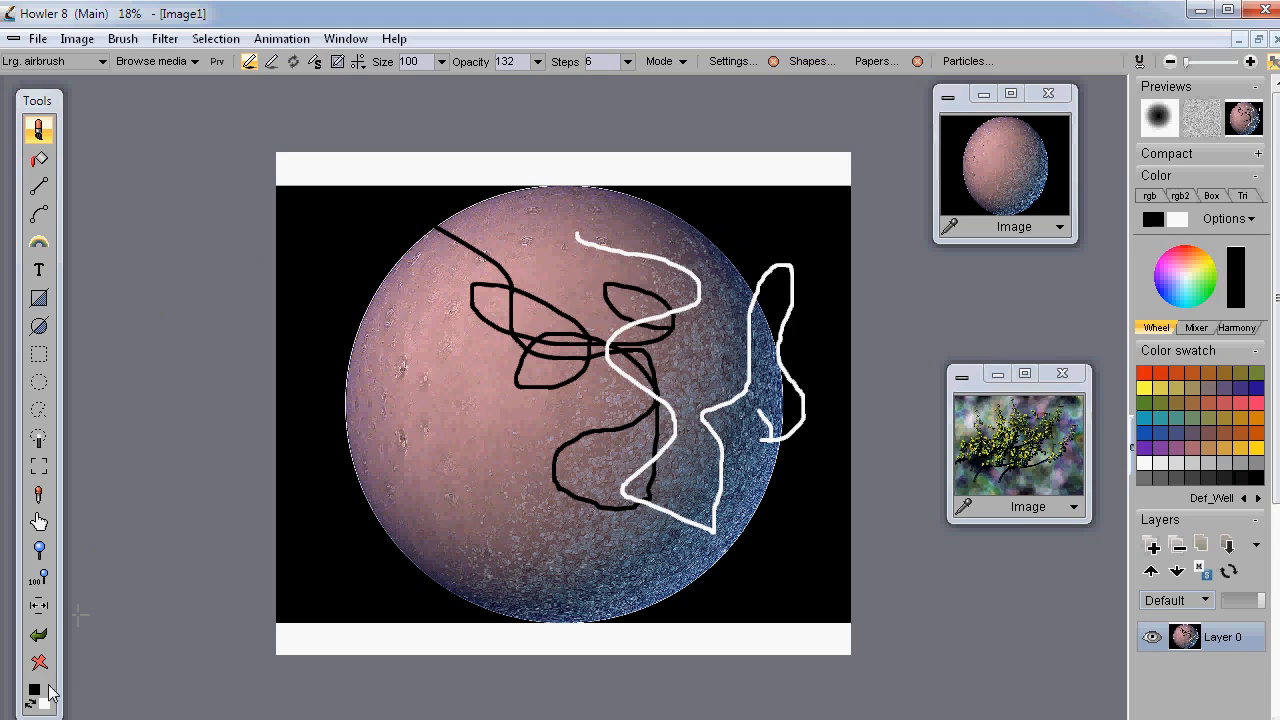
left_click(39, 634)
left_click(39, 634)
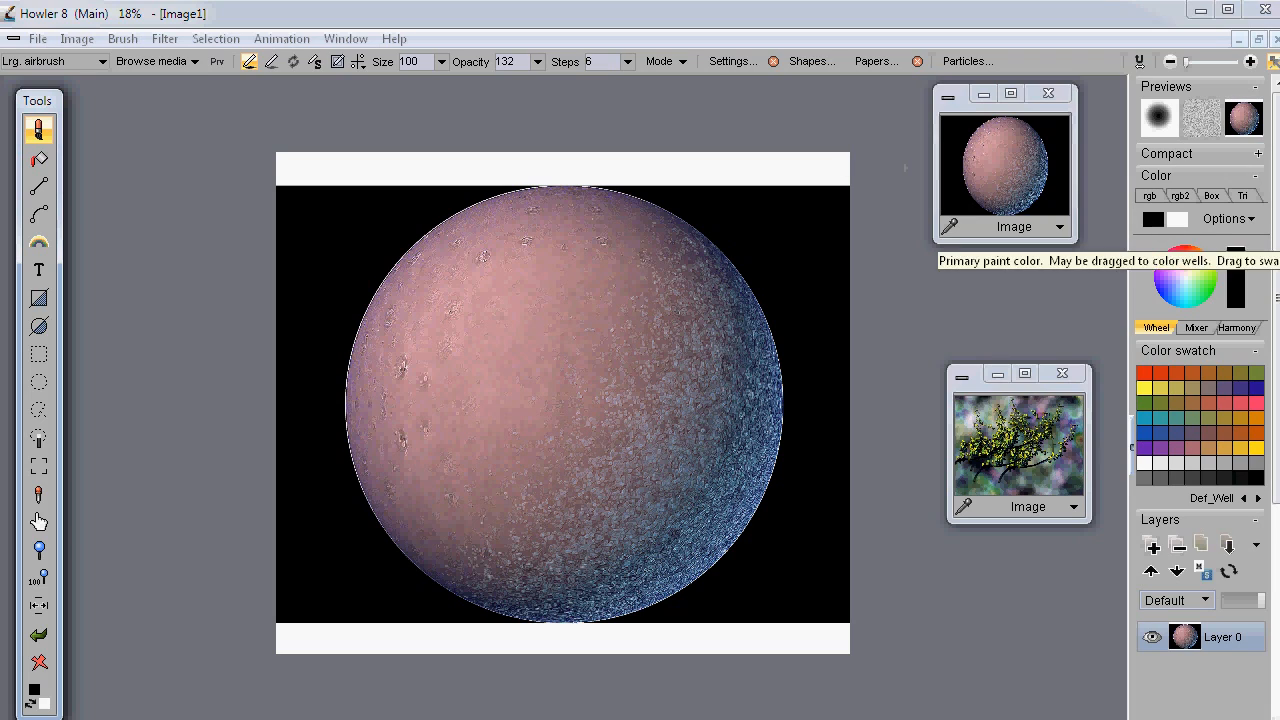
Swap the primary and secondary paint colors and fill the white strips above and below the planet with the secondary black.
left_click(1178, 219)
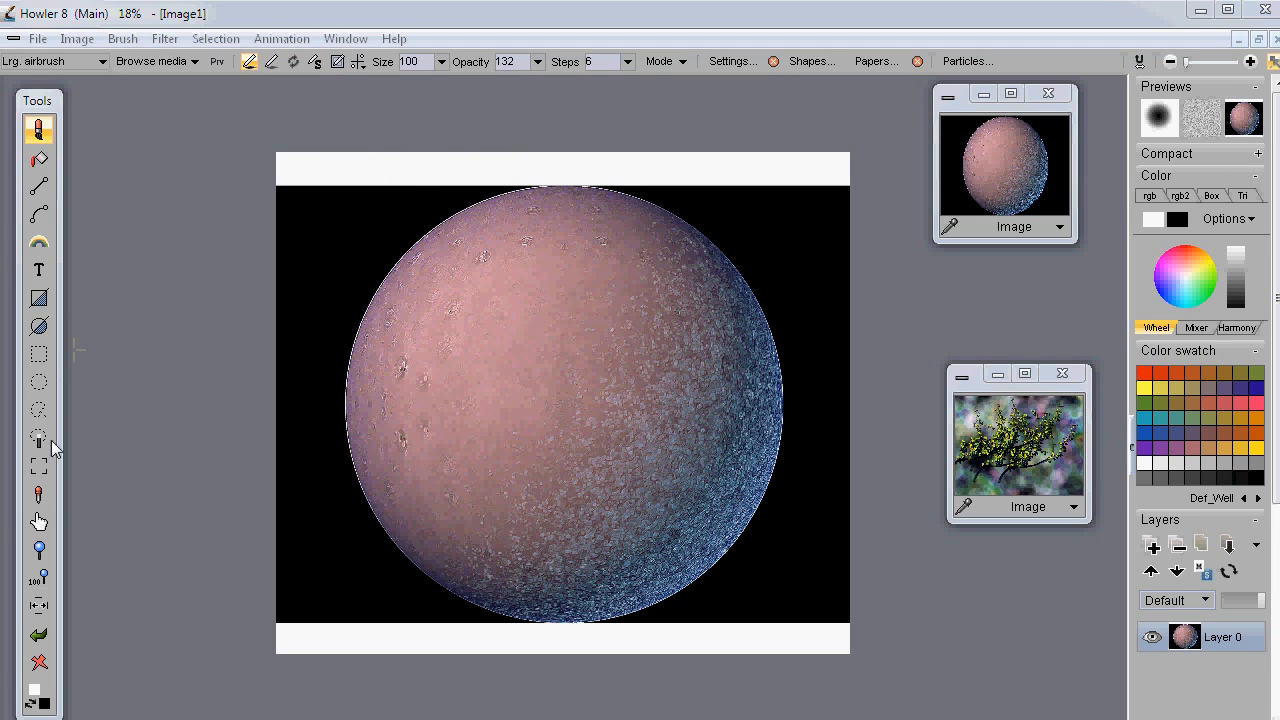
left_click(40, 163)
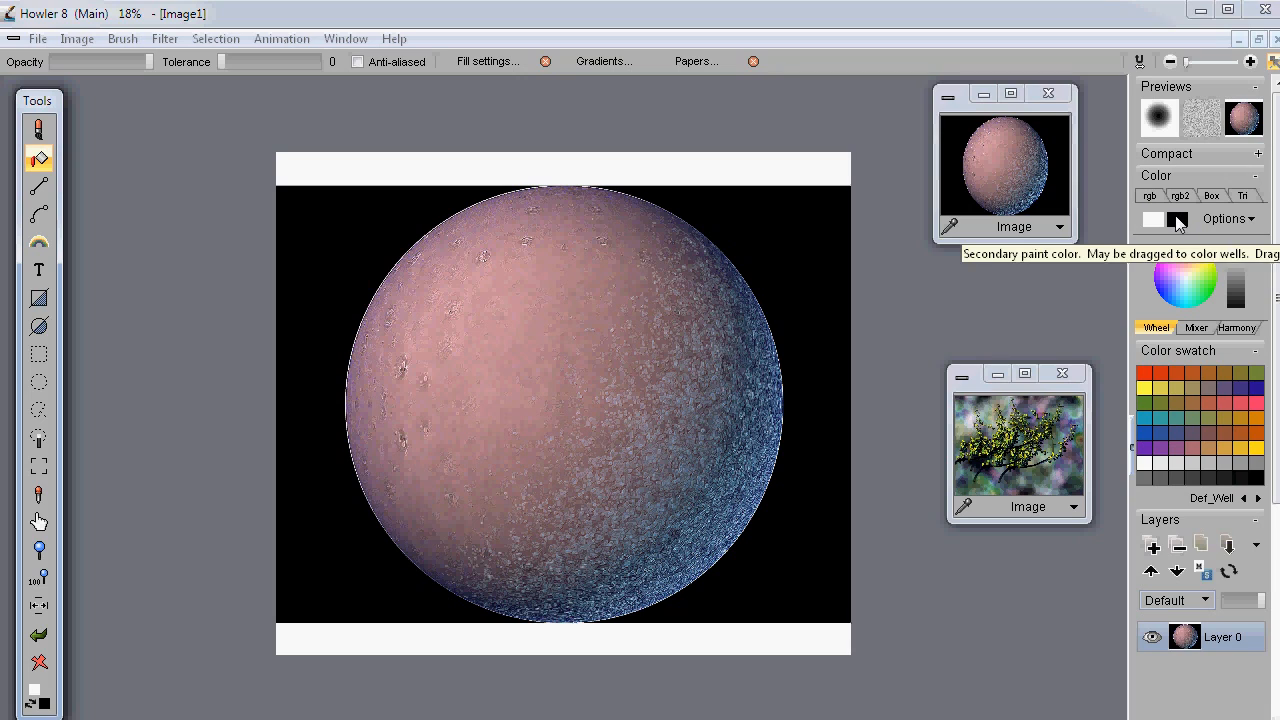
right_click(738, 173)
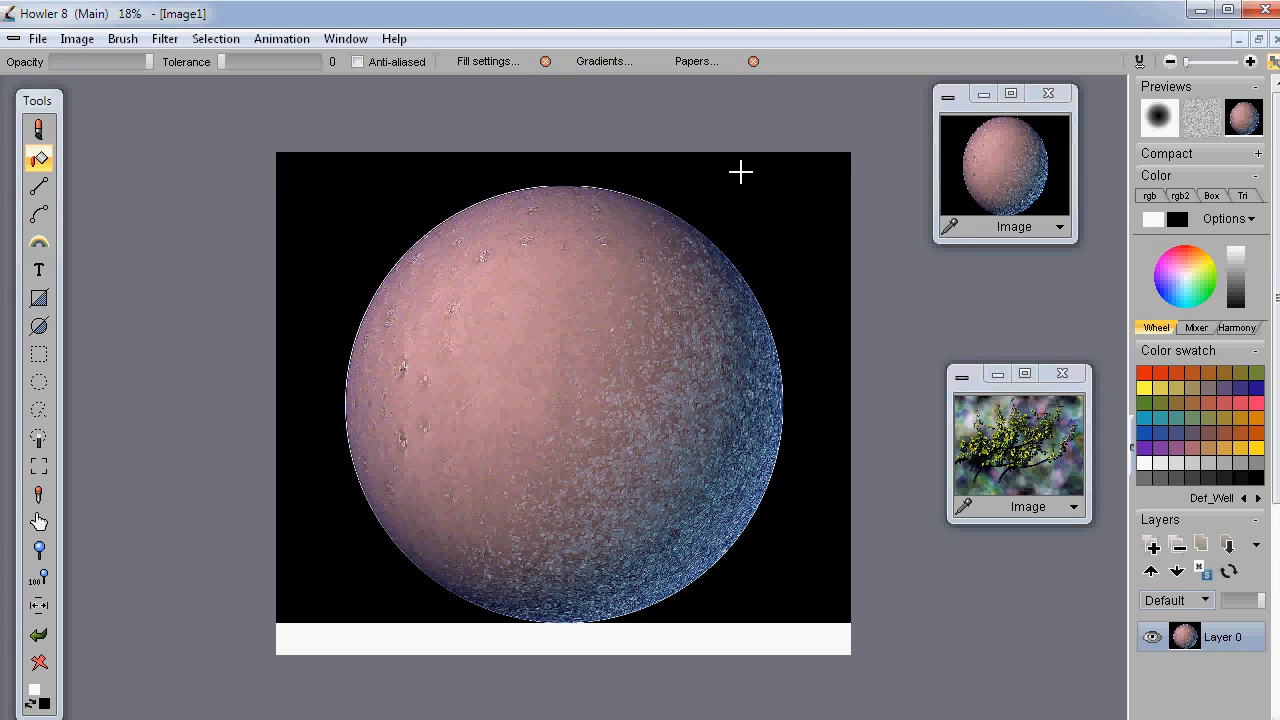
right_click(782, 644)
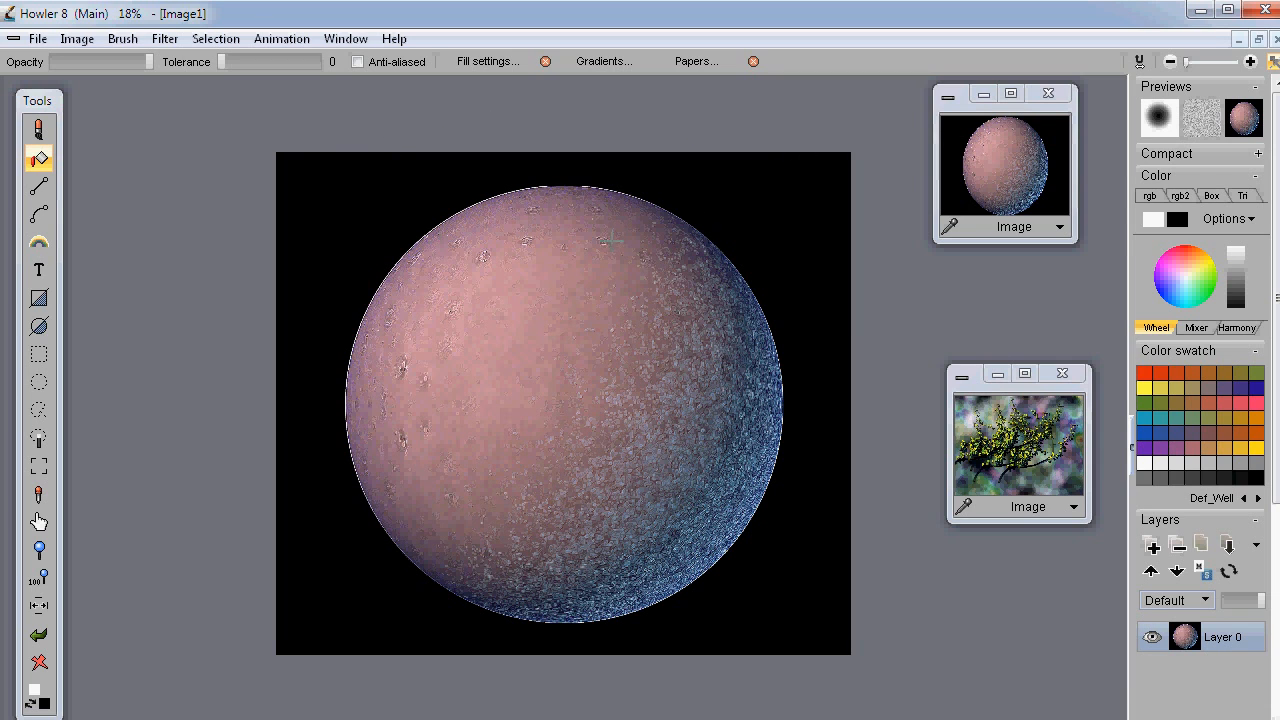
scroll(778, 262, "up", 1)
scroll(778, 262, "up", 1)
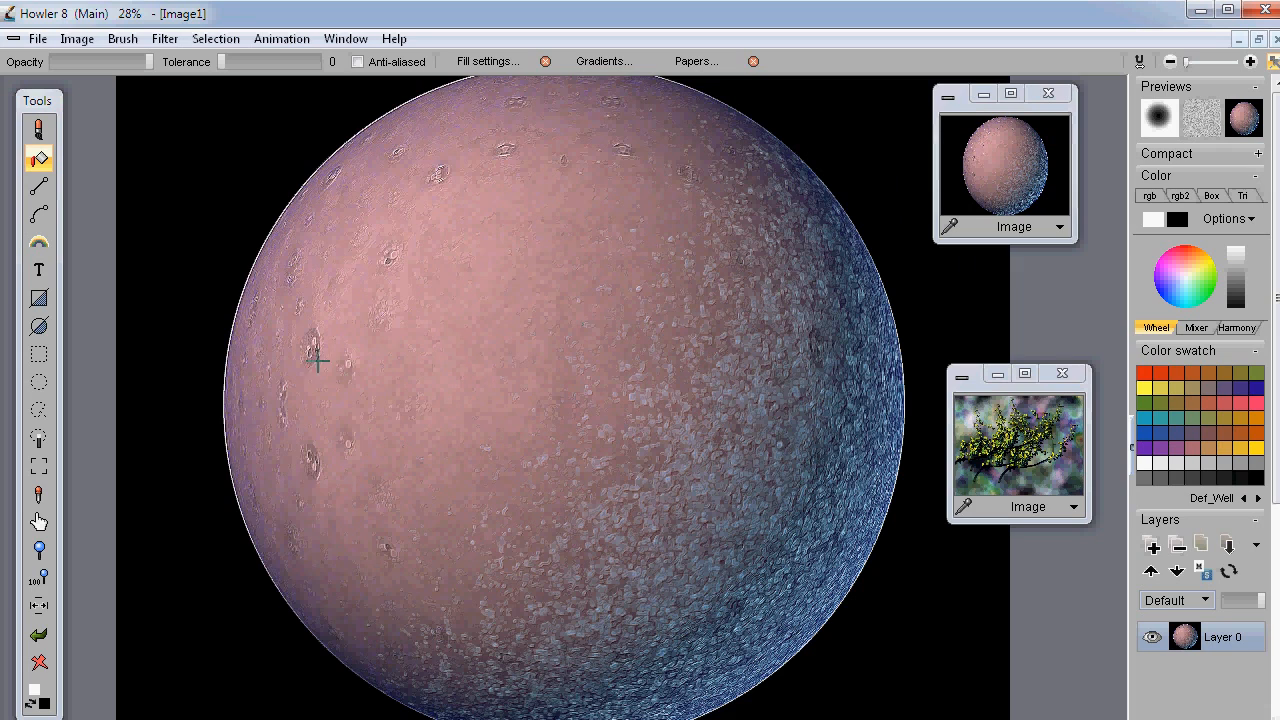
scroll(314, 357, "down", 2)
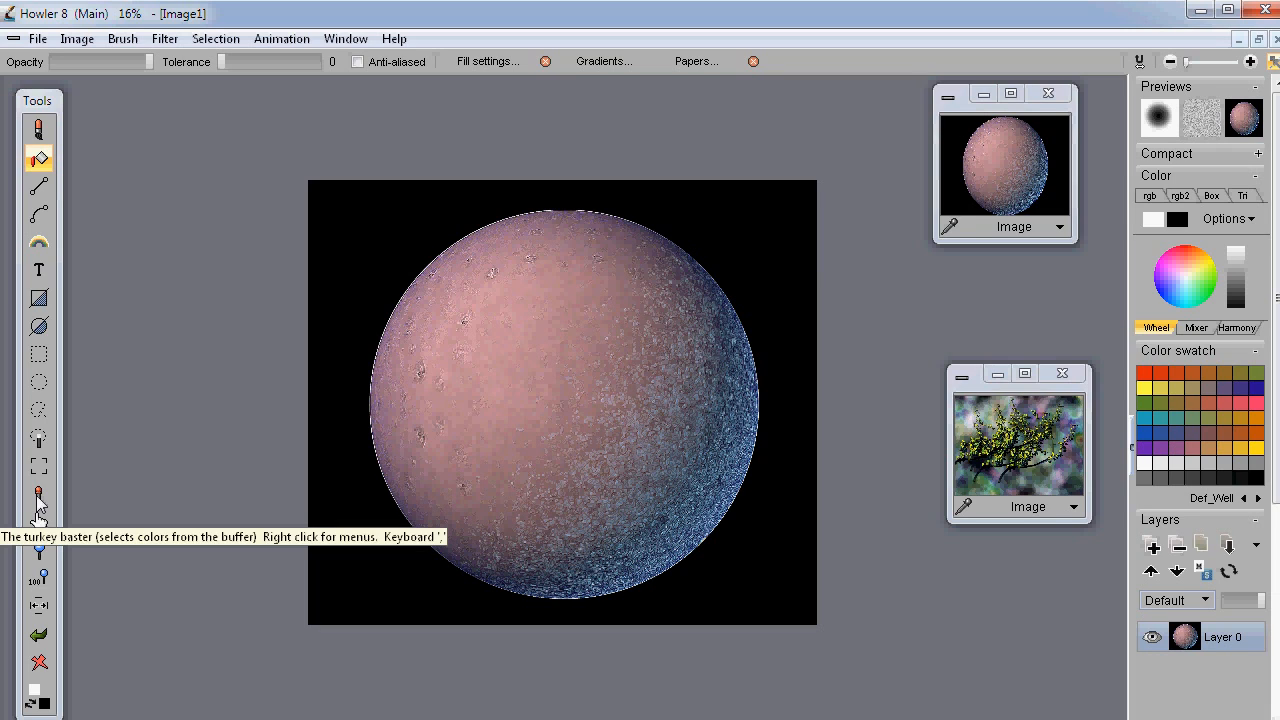
Sample the black background beside the planet as the primary color with the turkey baster tool.
left_click(38, 500)
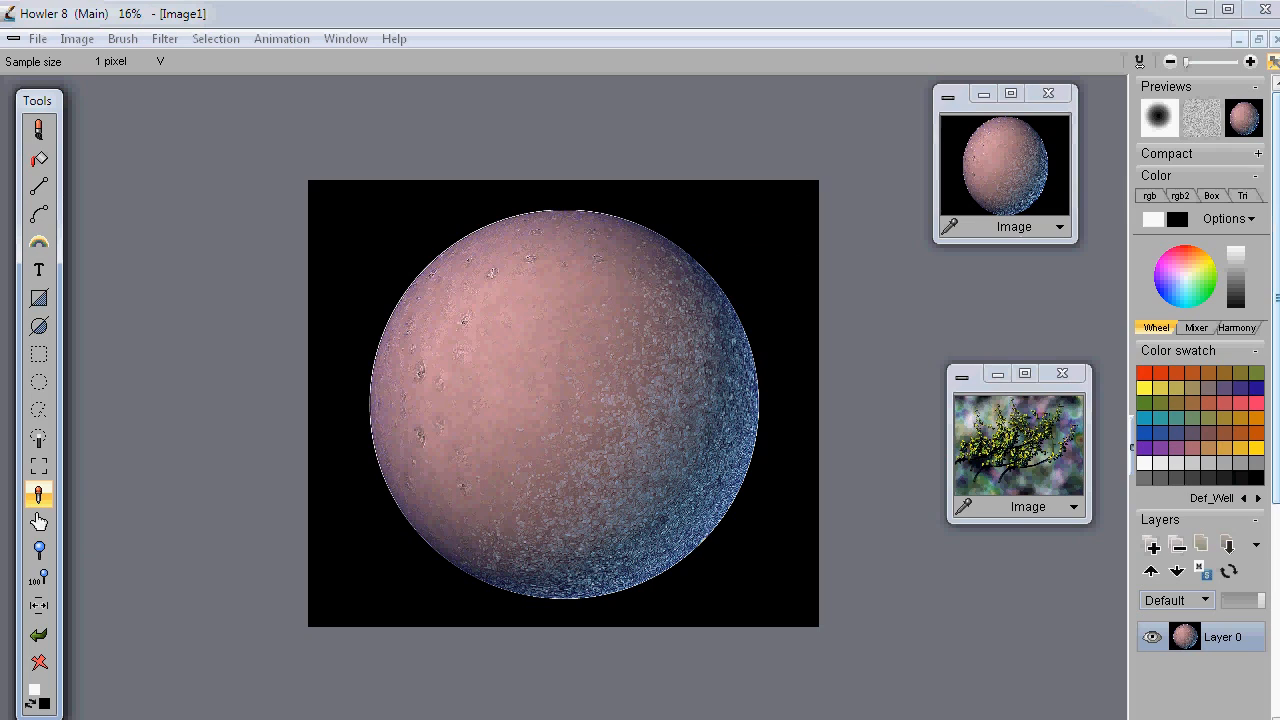
left_click(762, 248)
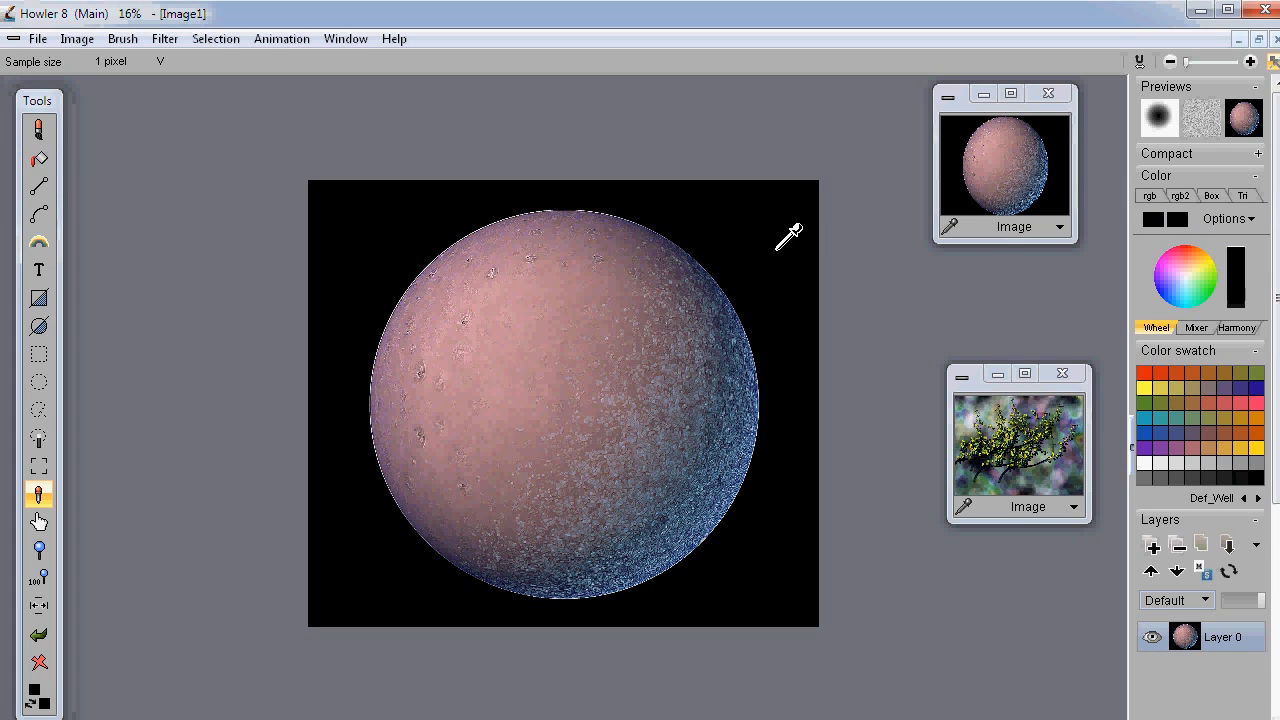
Show the compact color strip and the RGB sliders, and sample a pink tone from the planet as the primary color.
left_click(1258, 223)
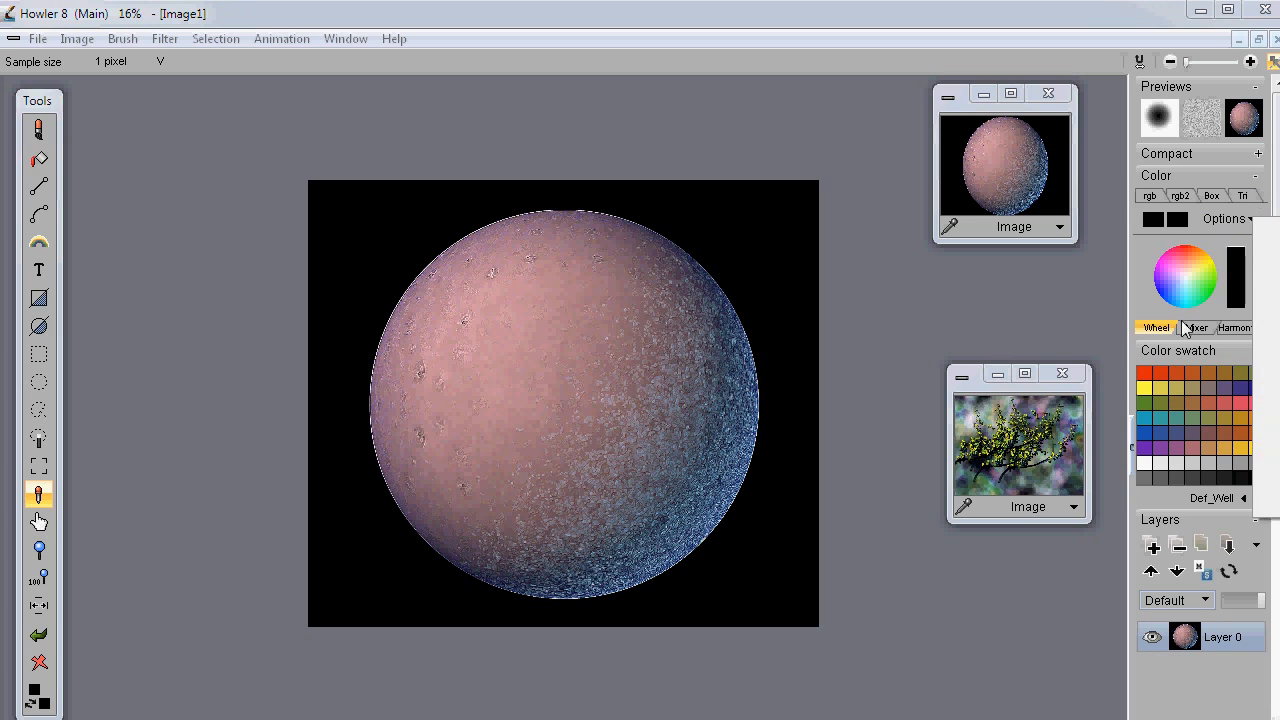
left_click(1258, 154)
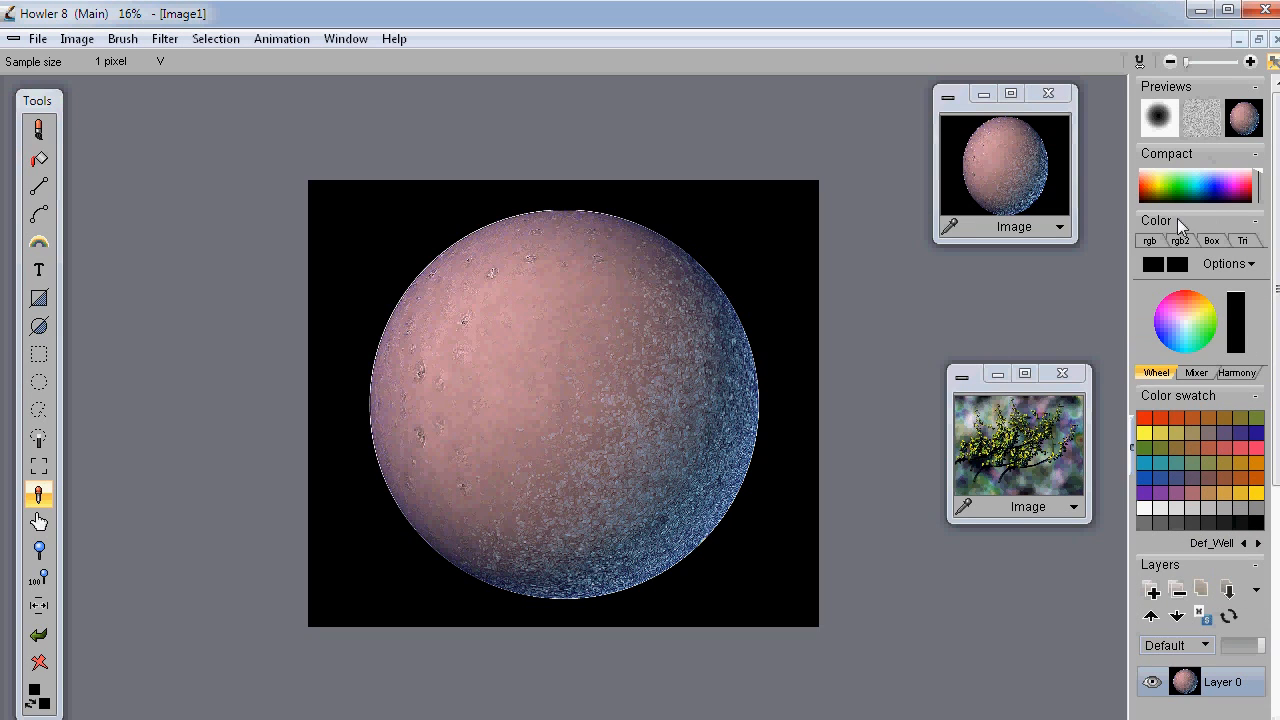
left_click(1196, 373)
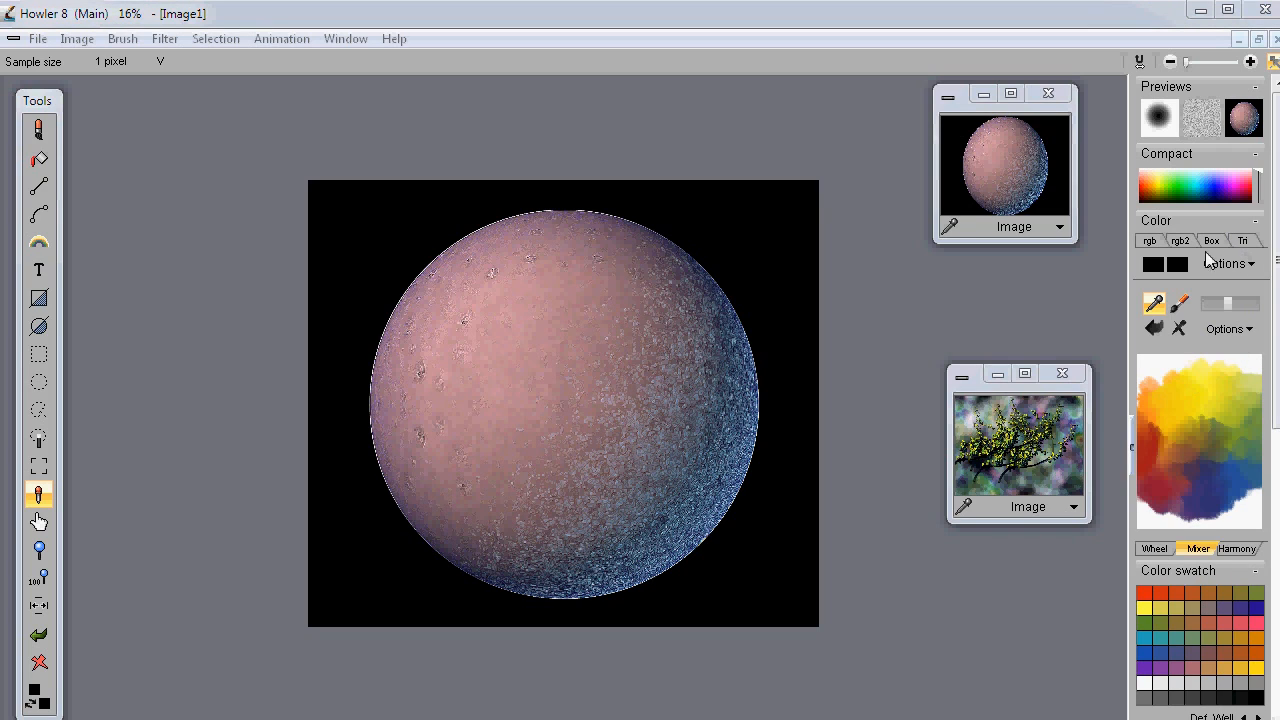
left_click(1151, 243)
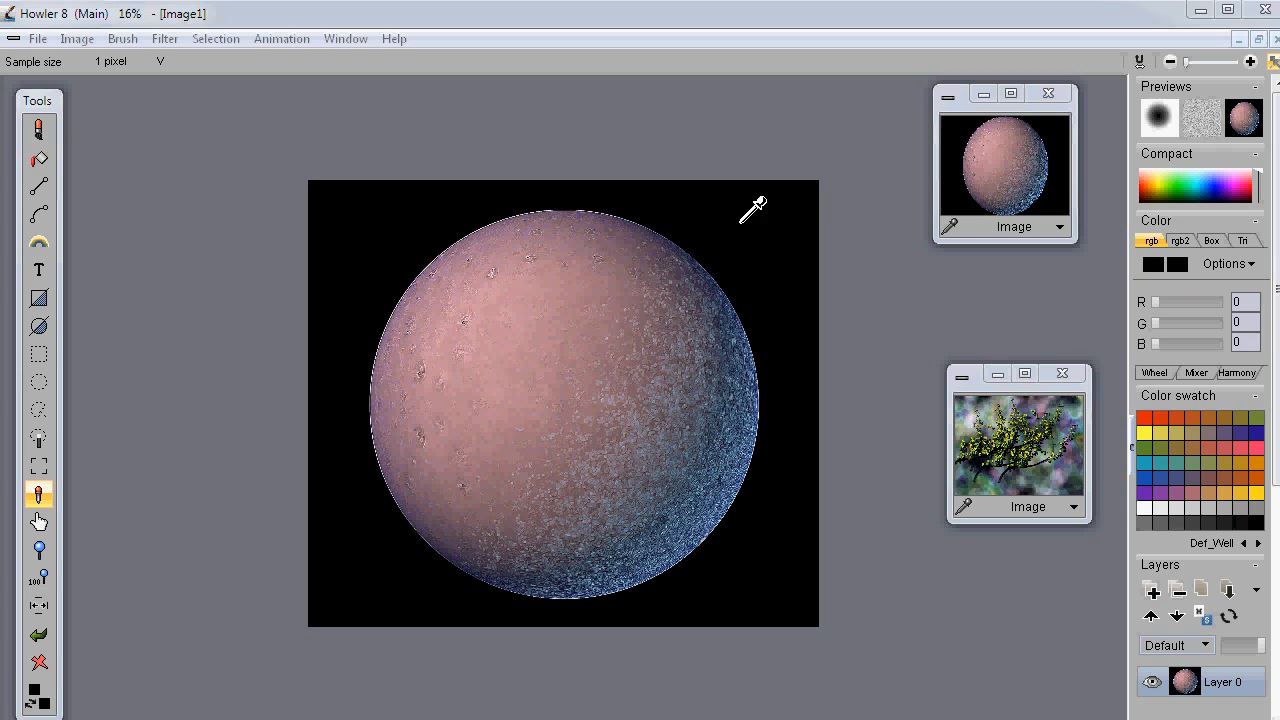
left_click(594, 341)
left_click_drag(594, 341, 522, 358)
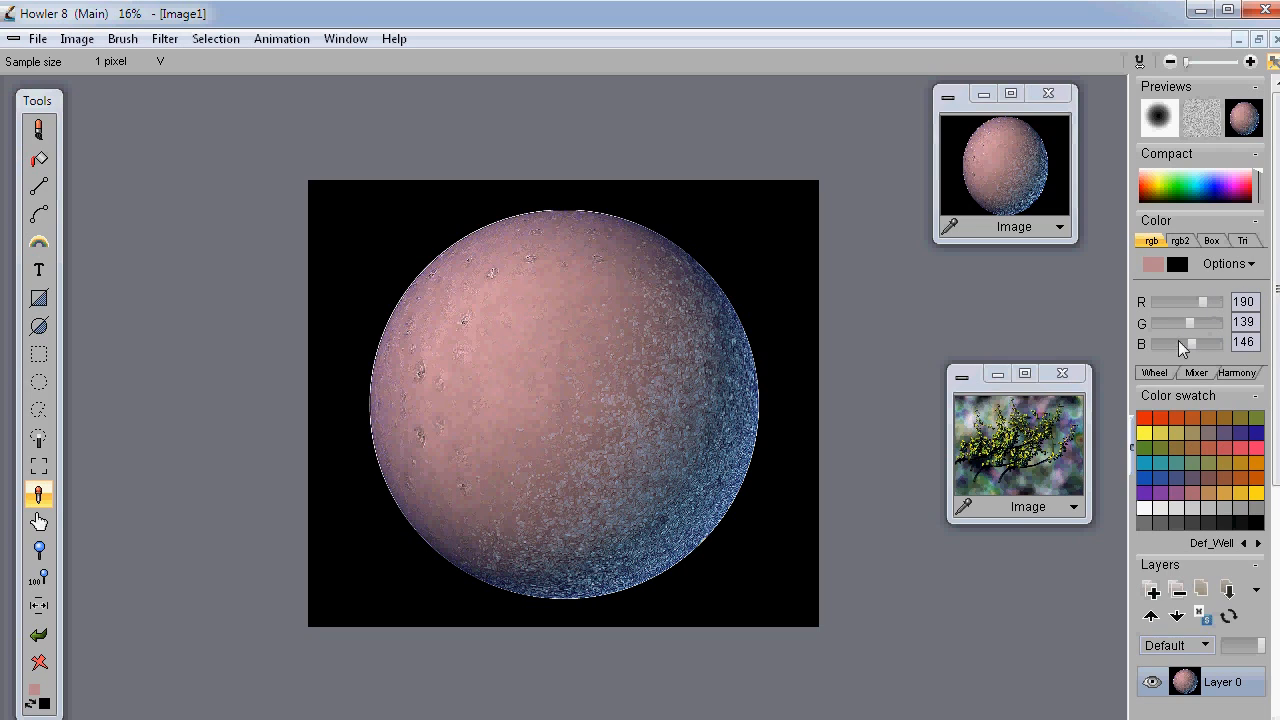
Sample colors from the planet out to the black background, and set the primary color to white from the color swatch.
left_click_drag(646, 383, 773, 214)
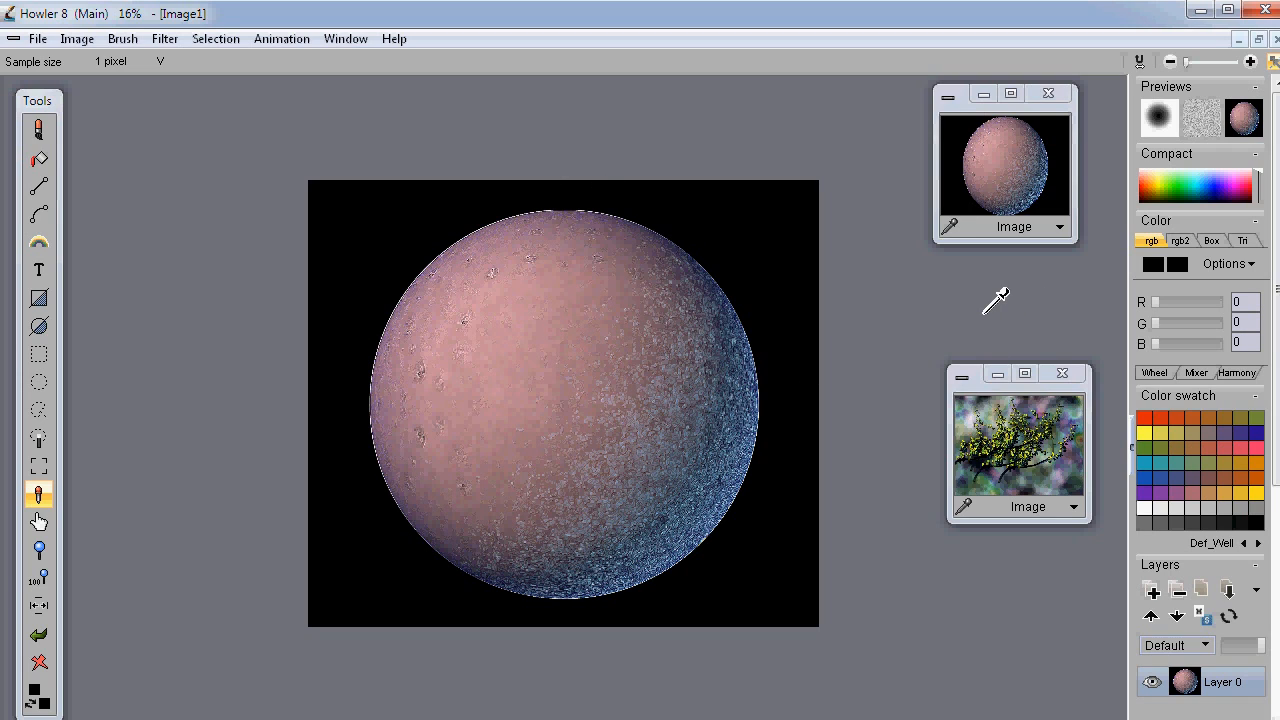
left_click(1147, 510)
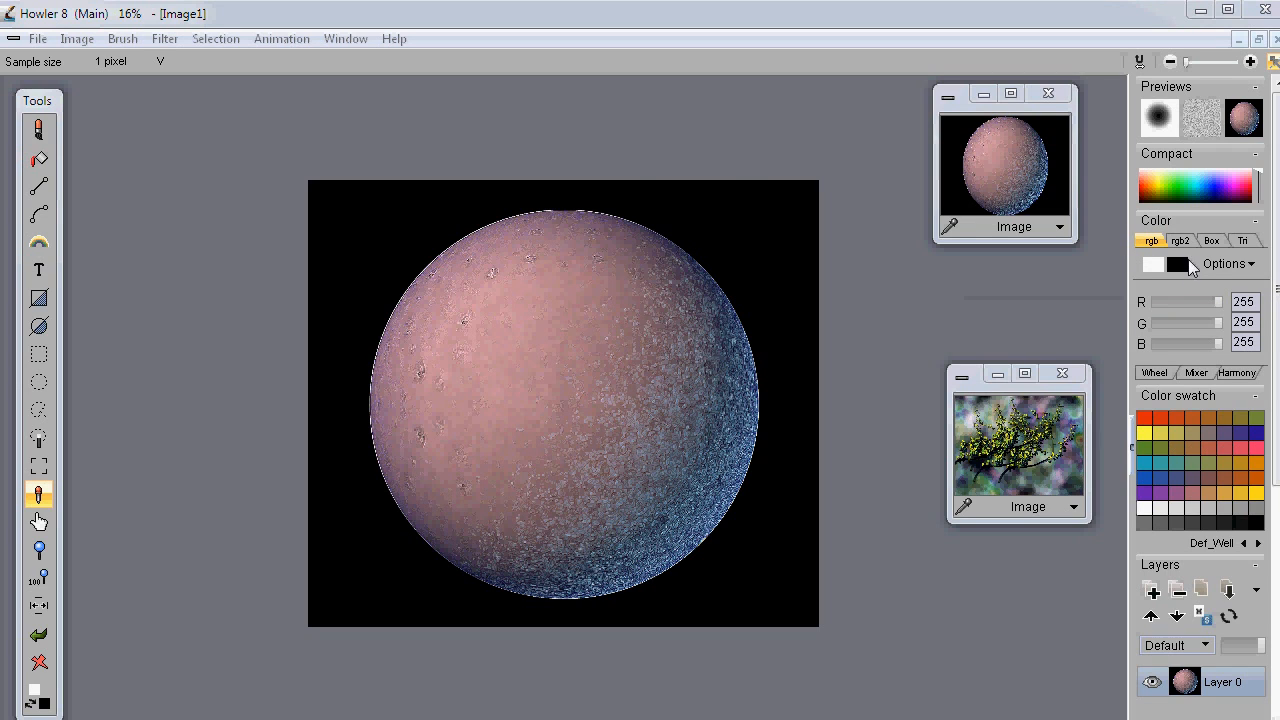
Resize the canvas to 3200 by 3200 with a centered anchor, filling the added background with the secondary black.
left_click(74, 39)
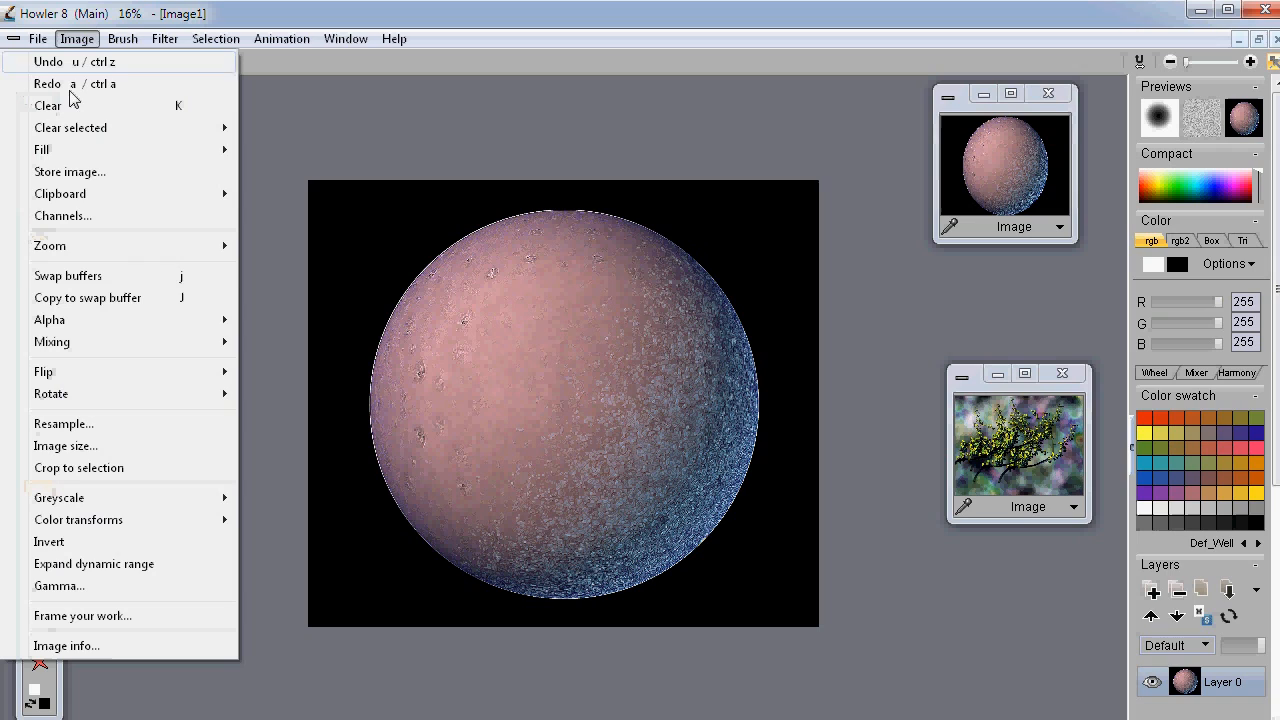
left_click(77, 446)
left_click_drag(668, 314, 550, 311)
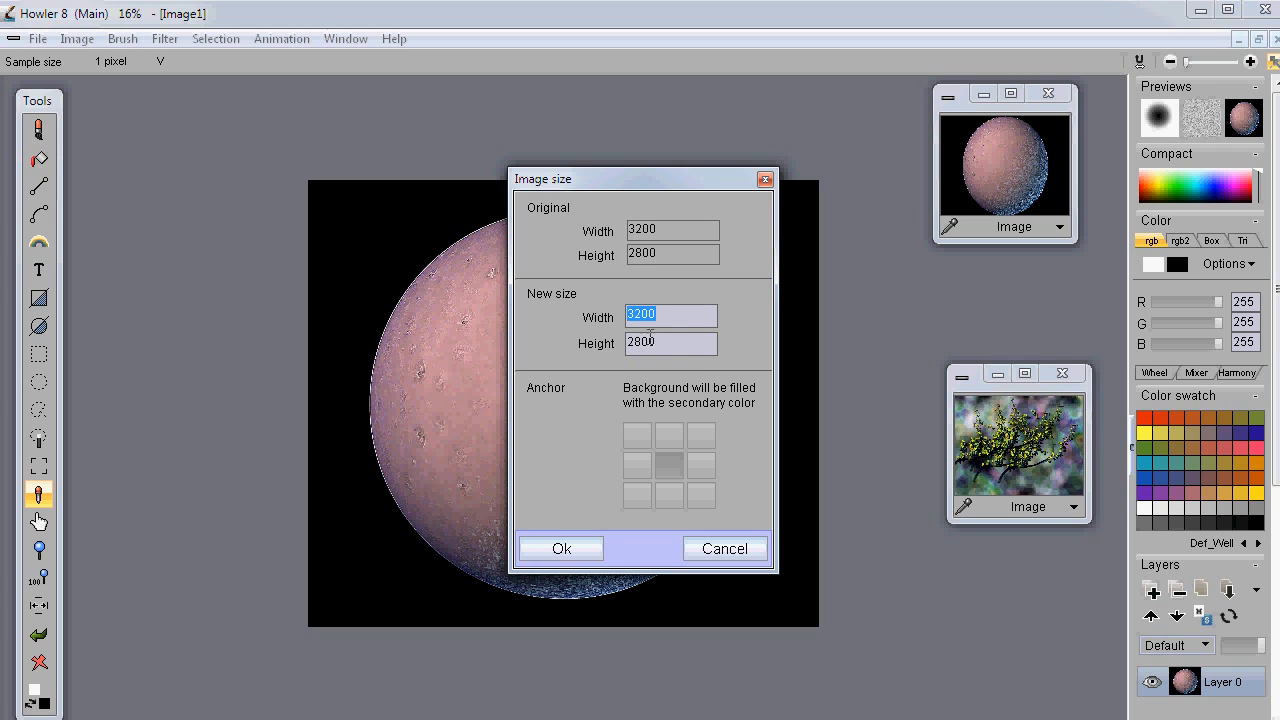
key("Tab")
type("32")
left_click_drag(641, 191, 1062, 286)
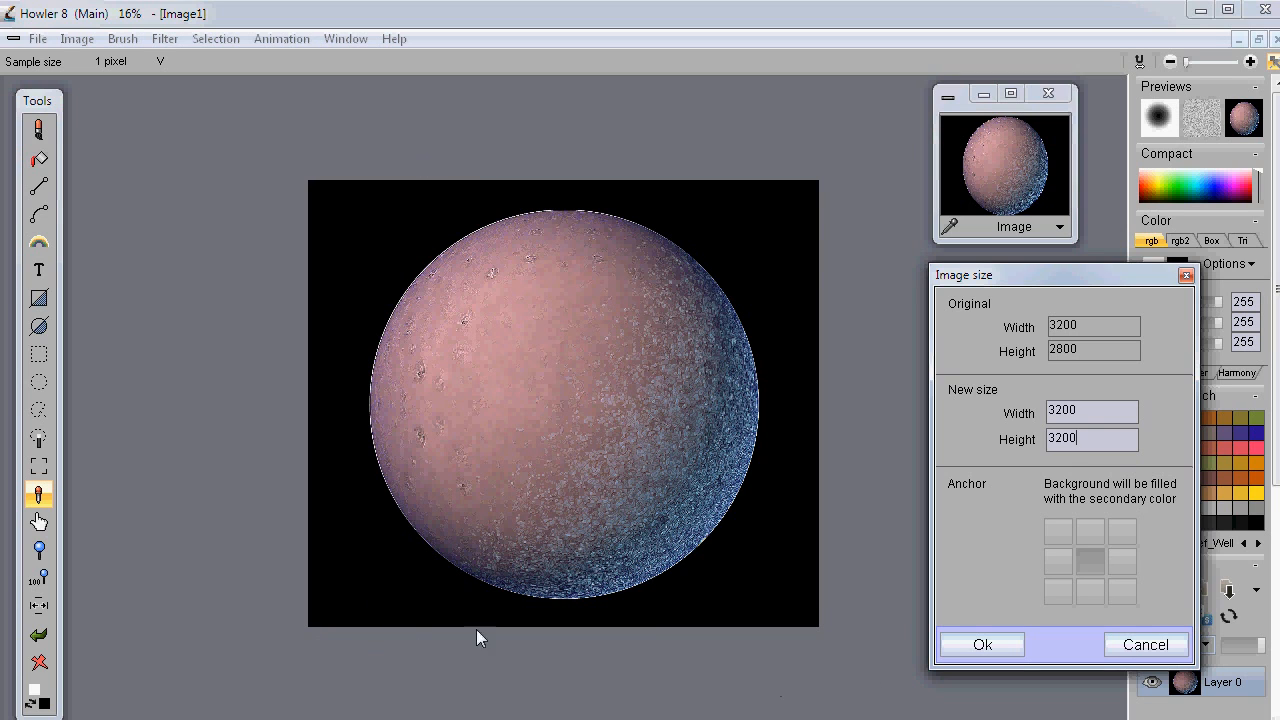
left_click_drag(1058, 280, 224, 200)
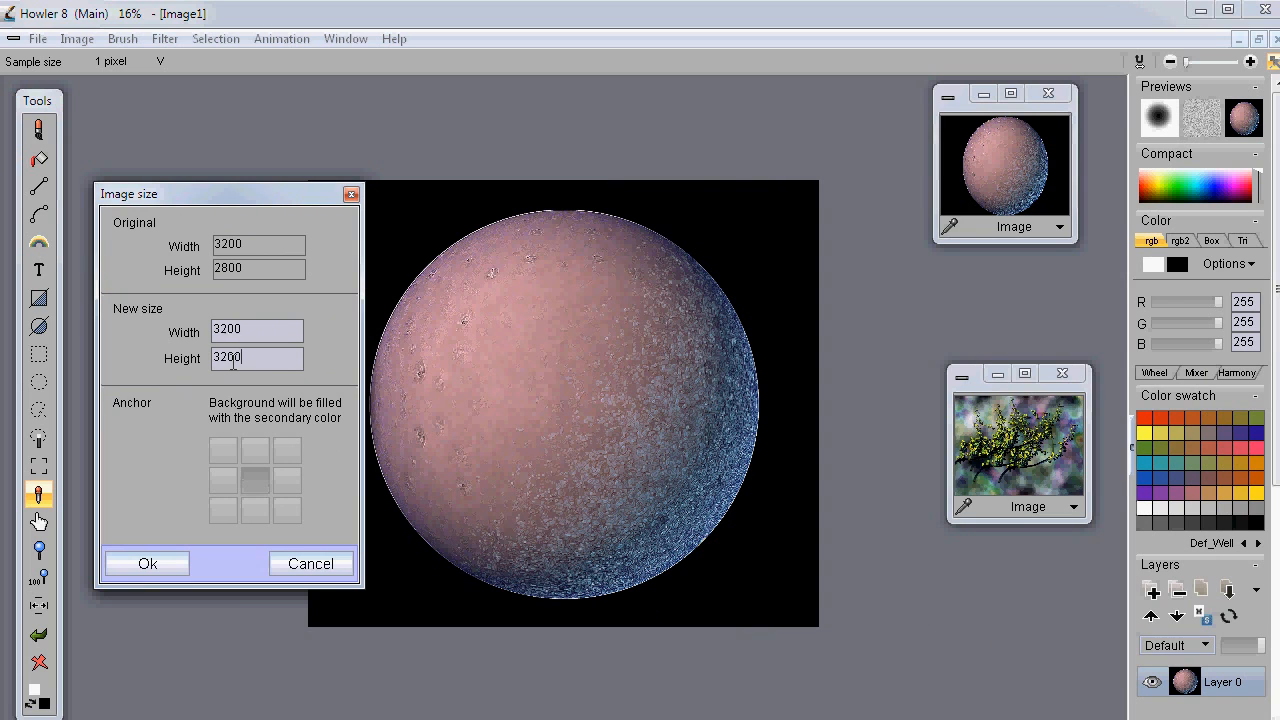
left_click(169, 565)
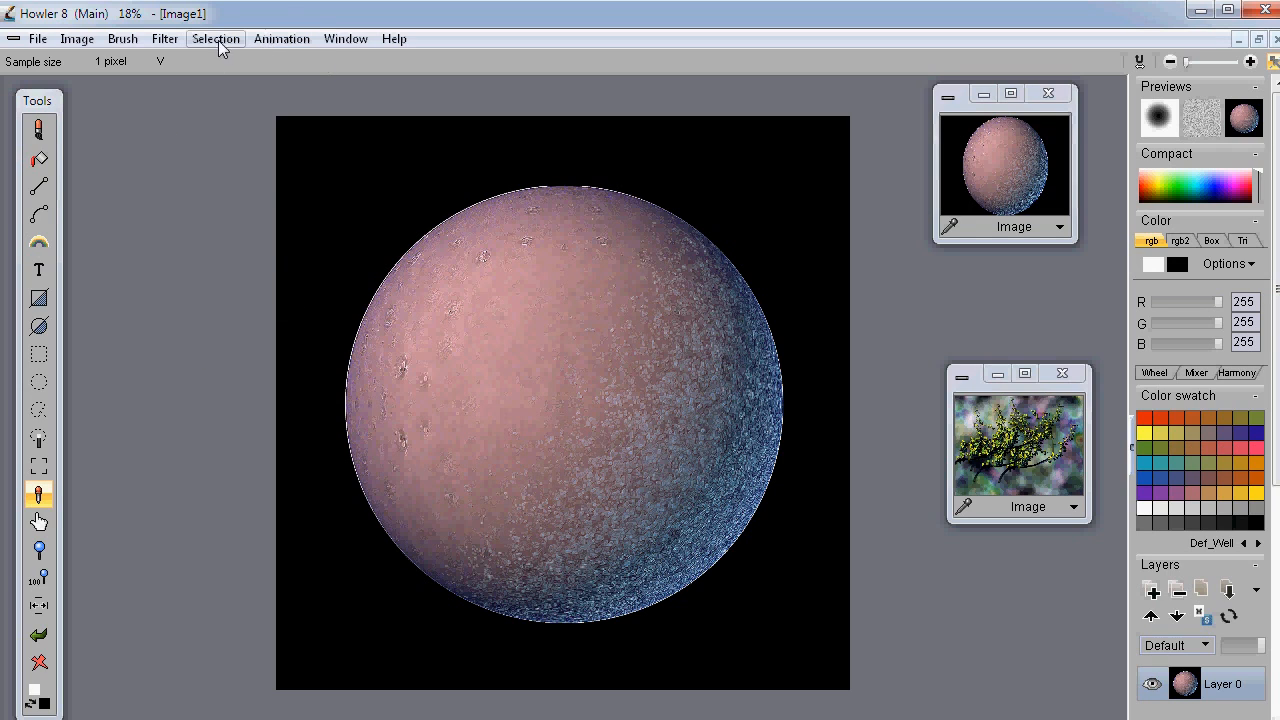
left_click(270, 42)
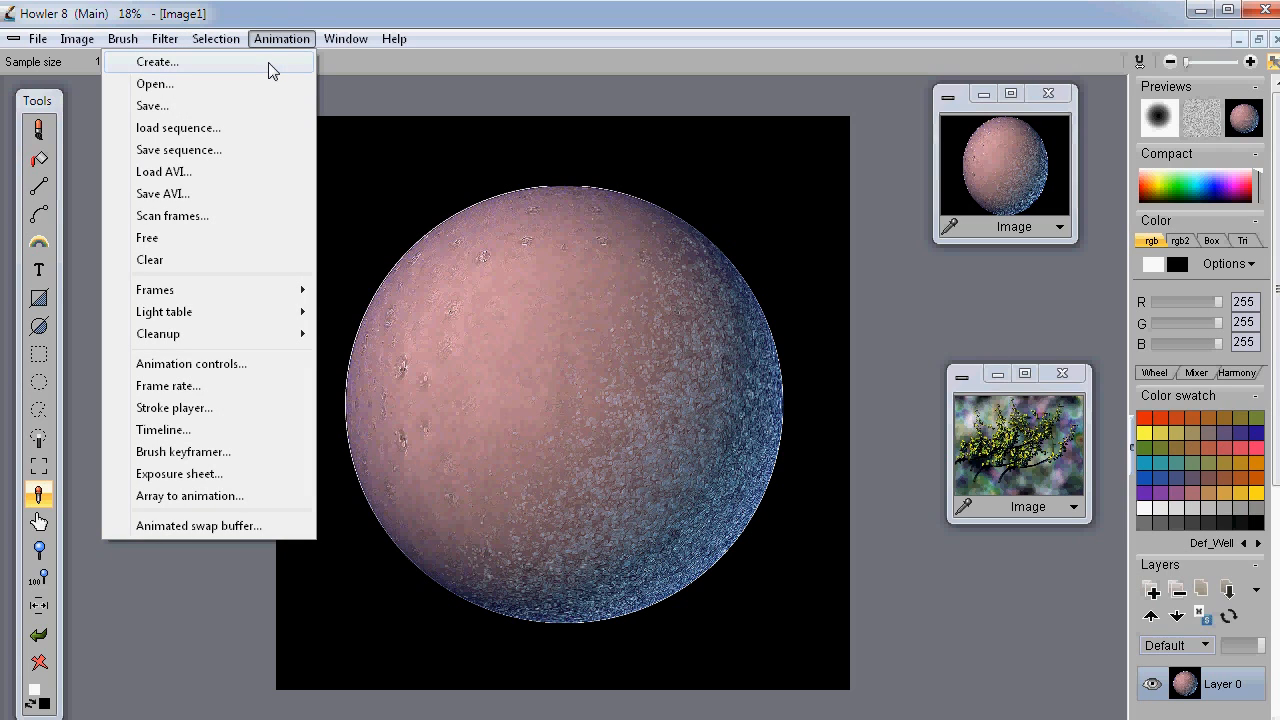
left_click(276, 9)
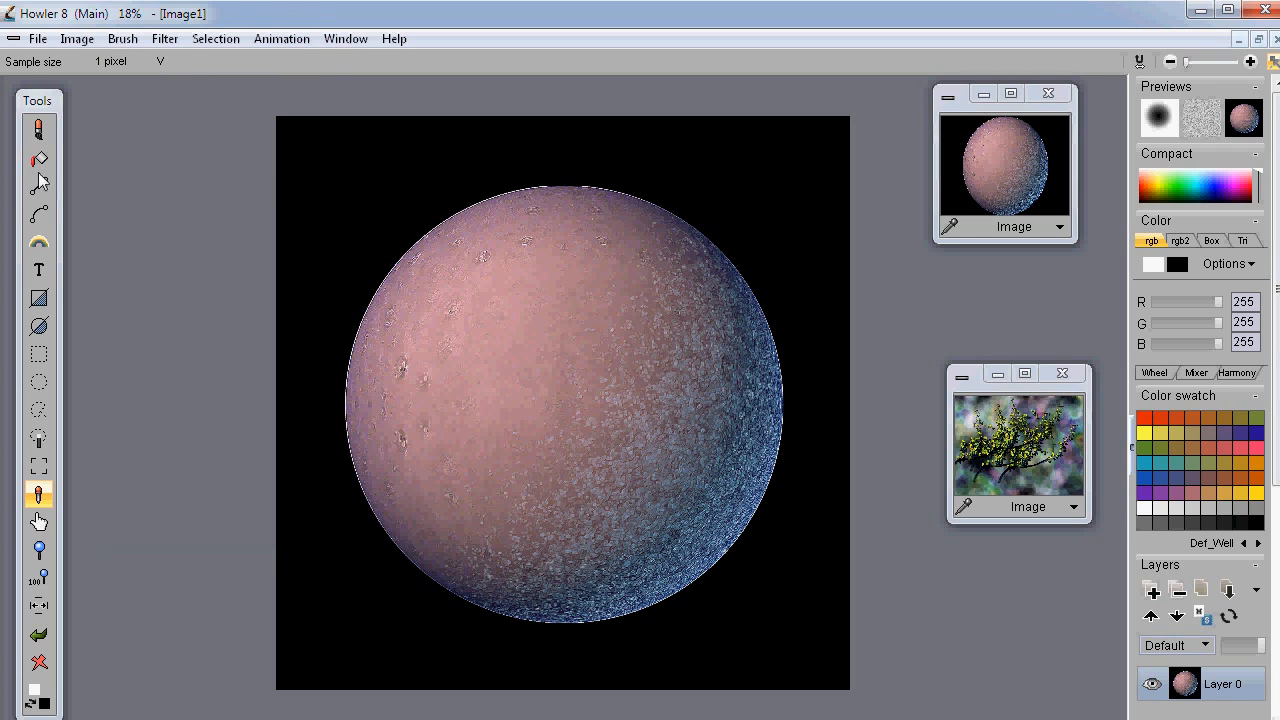
left_click(77, 38)
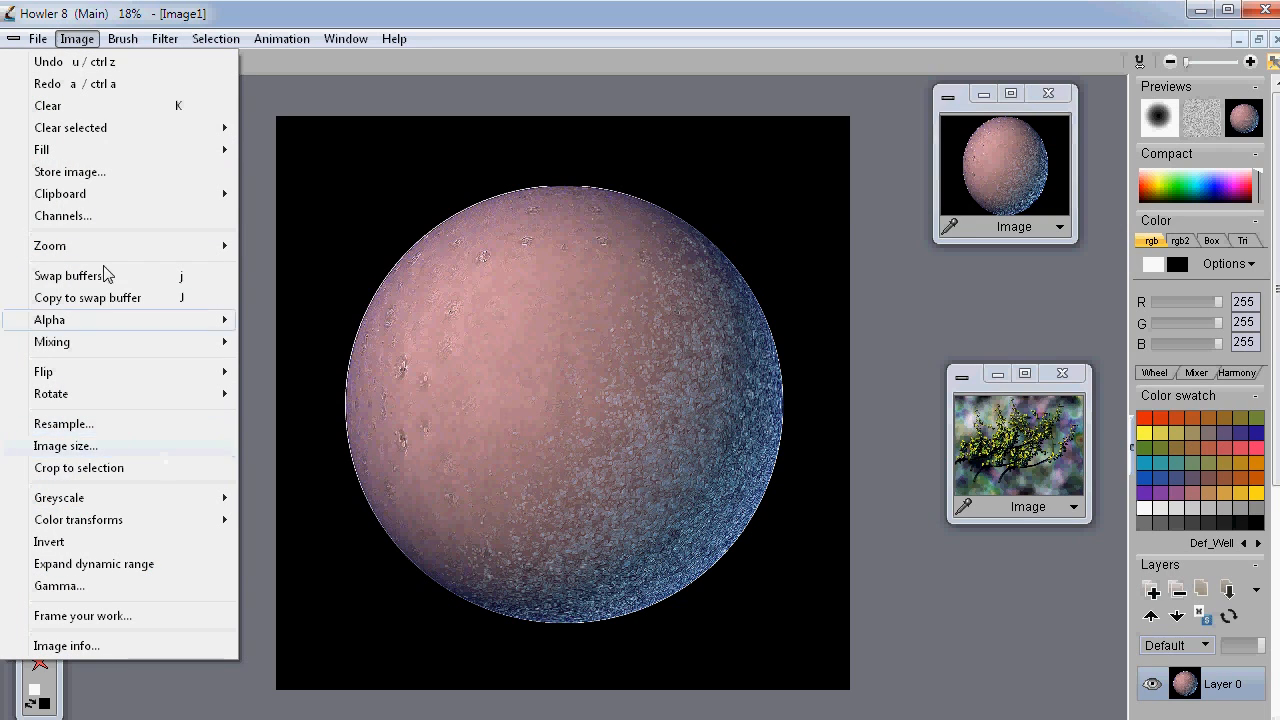
mouse_move(215, 38)
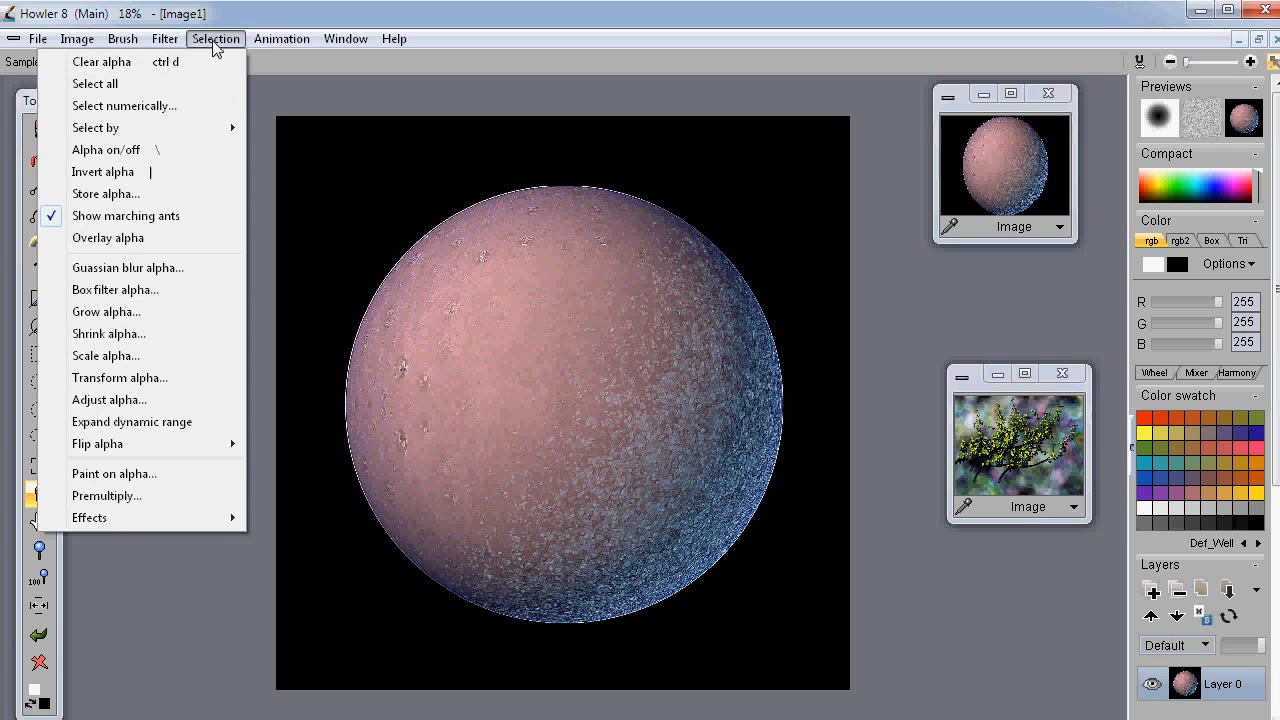
mouse_move(287, 41)
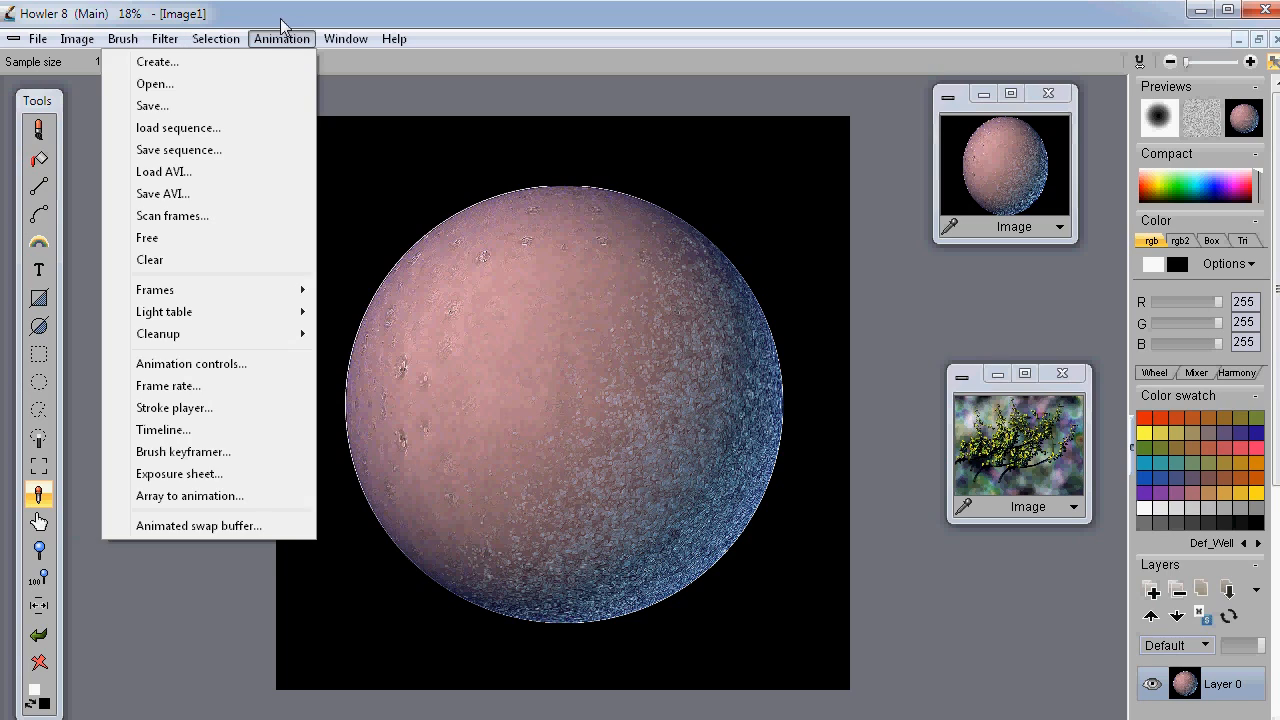
left_click(280, 18)
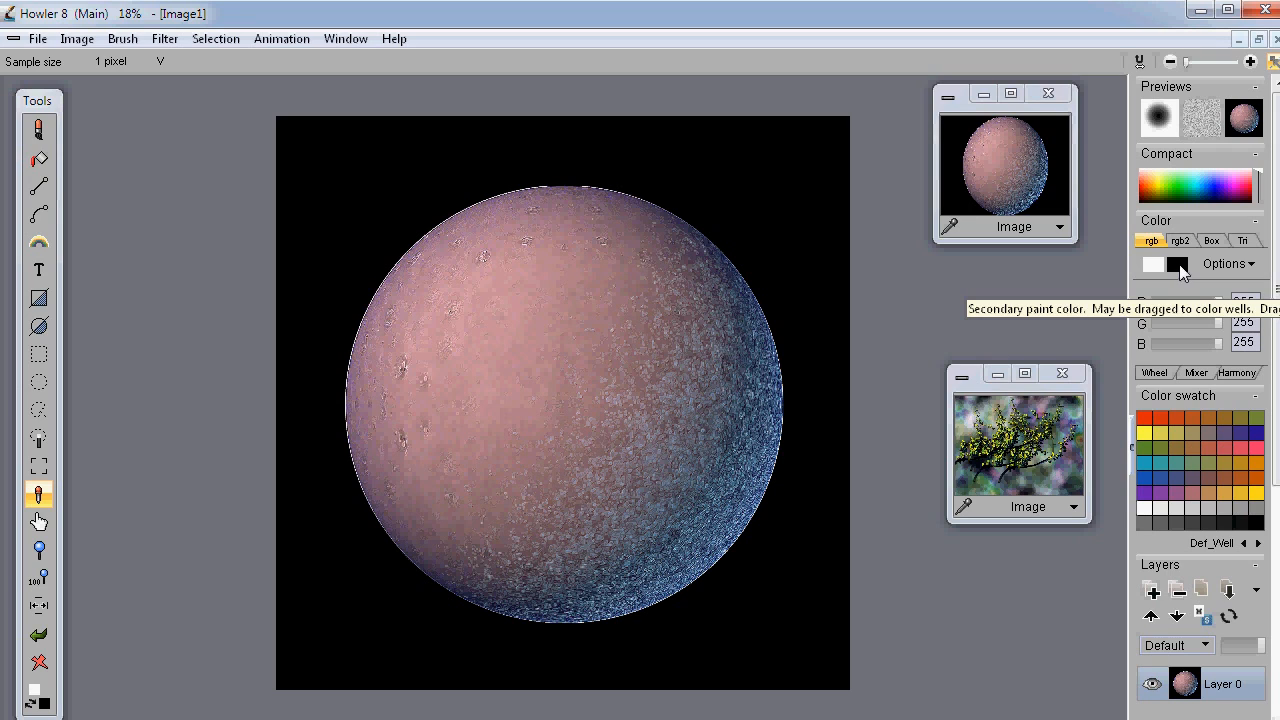
Examine the frame initialization options for a new animation, including Clear to secondary color, and cancel without creating it.
left_click(279, 39)
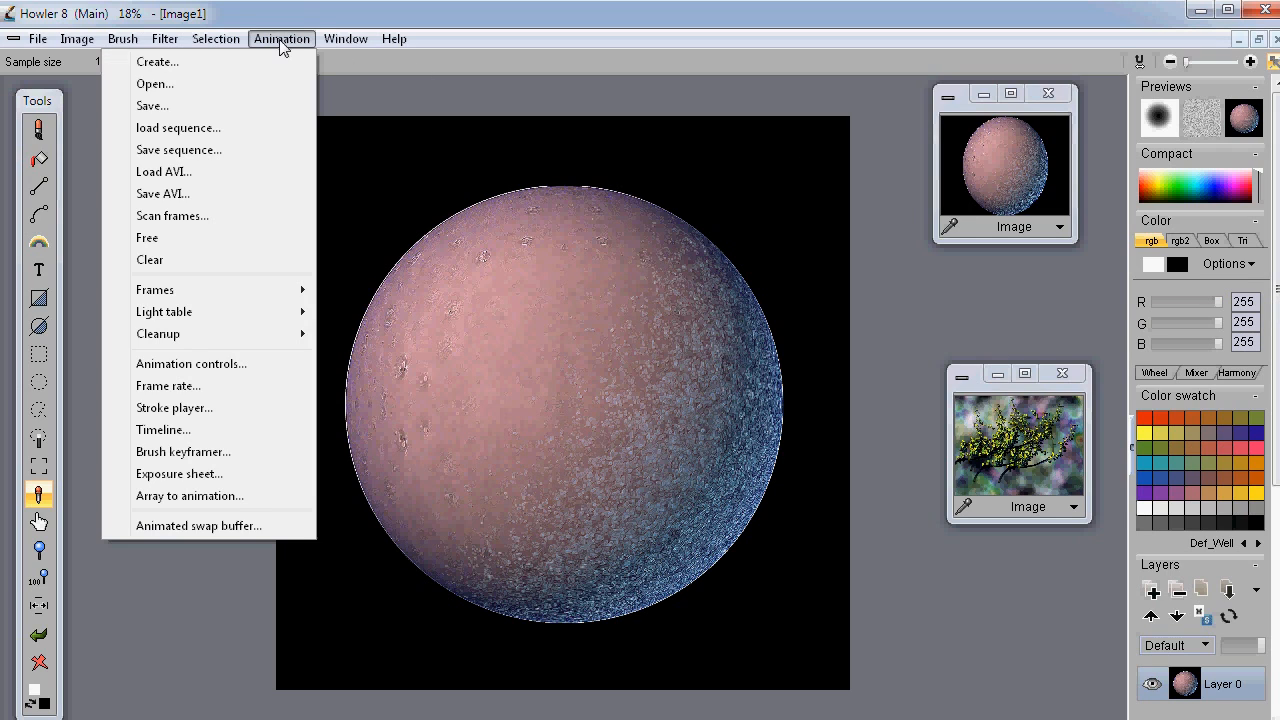
left_click(186, 66)
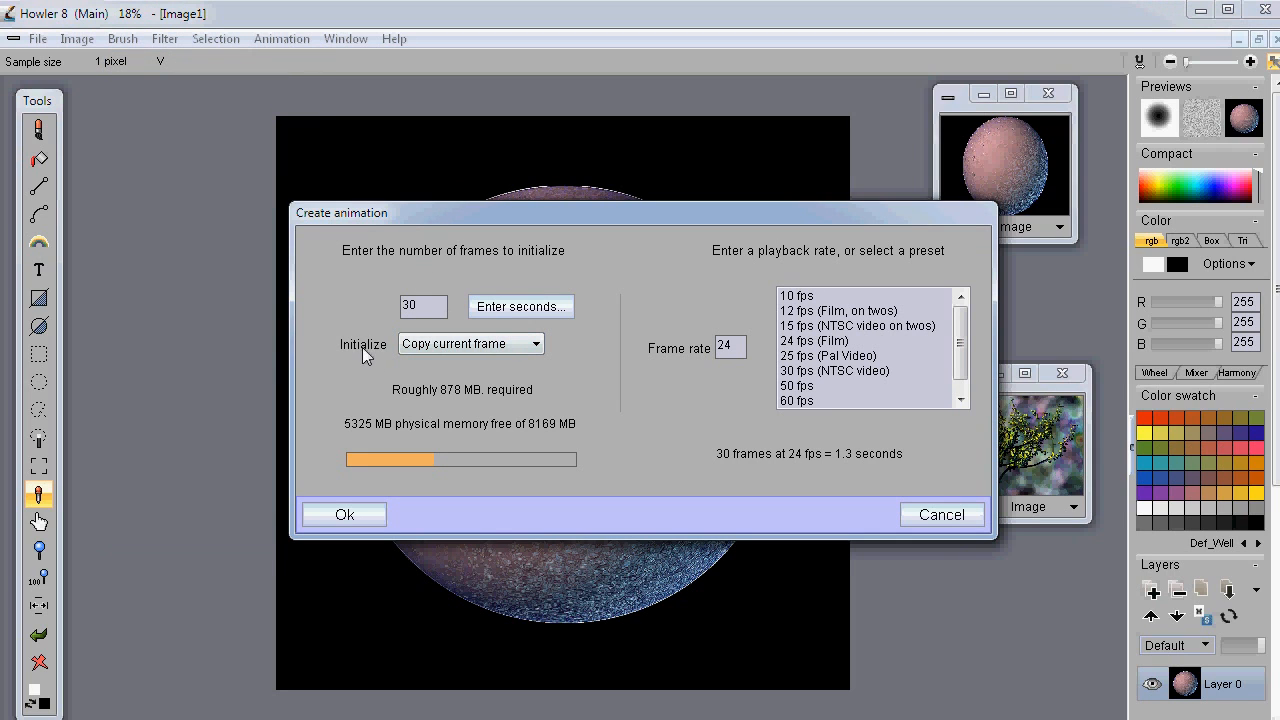
left_click_drag(435, 211, 641, 165)
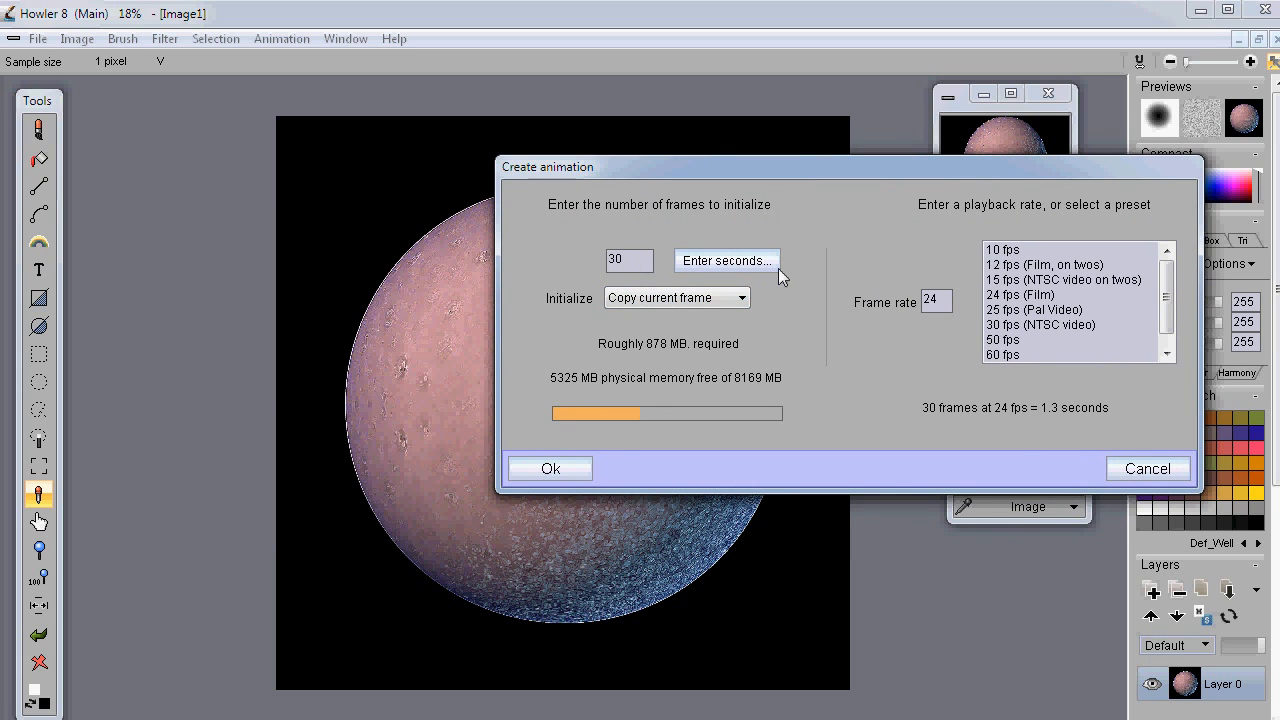
left_click(650, 296)
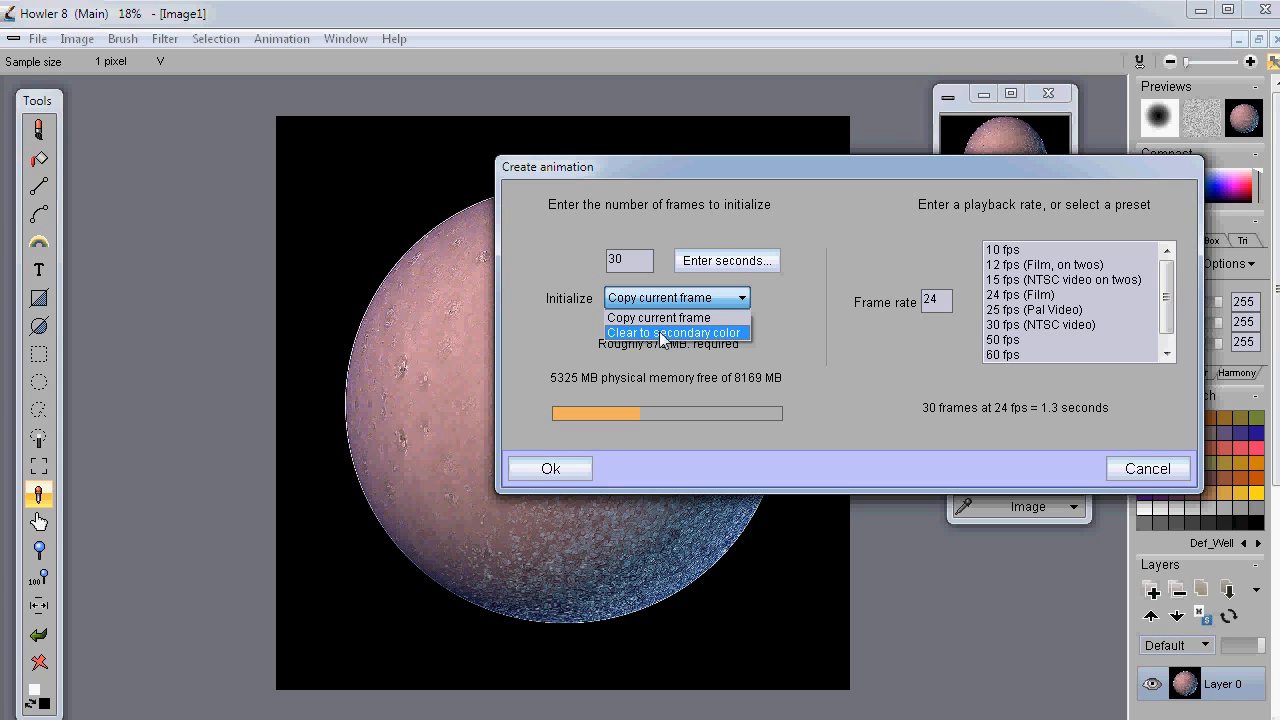
left_click(828, 176)
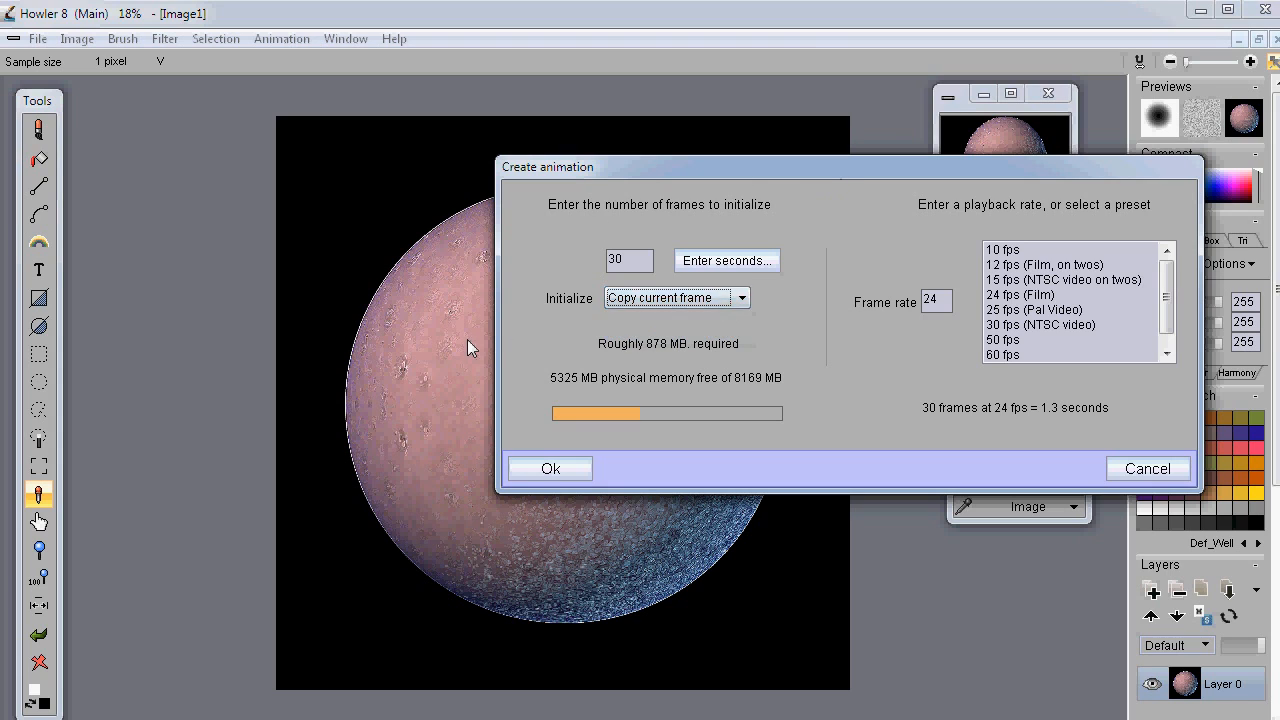
left_click_drag(777, 169, 578, 256)
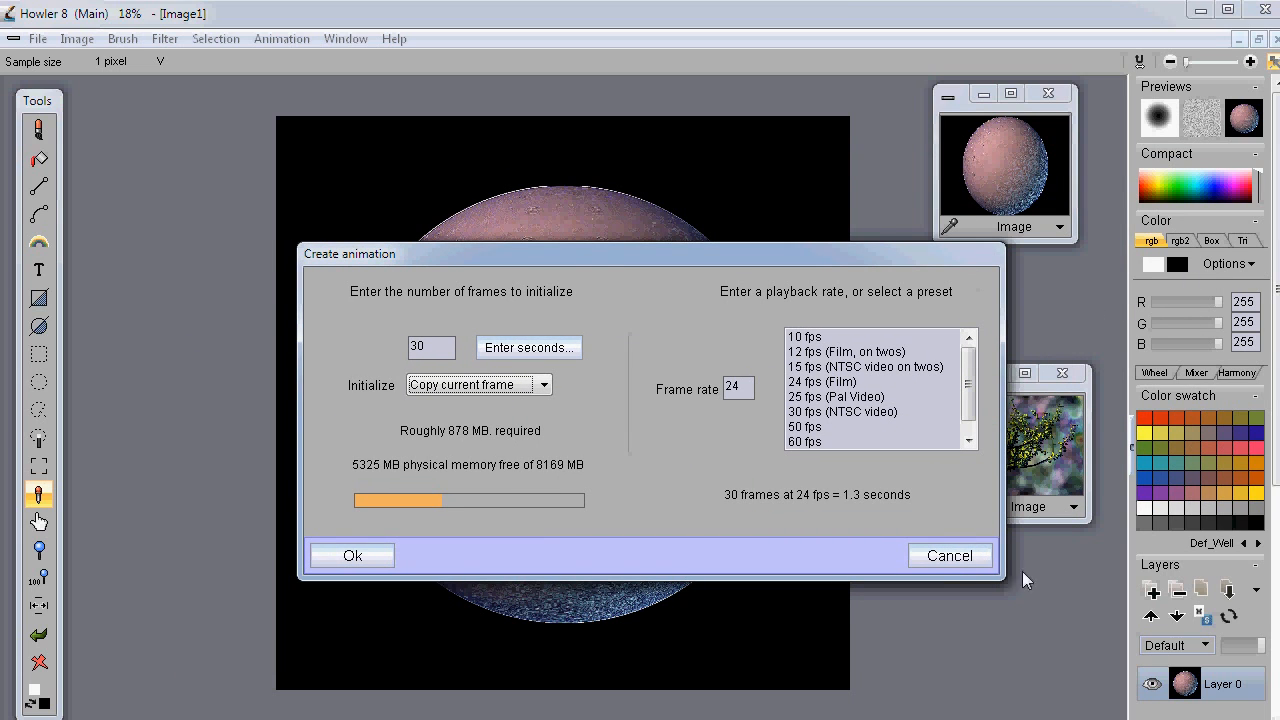
left_click(949, 556)
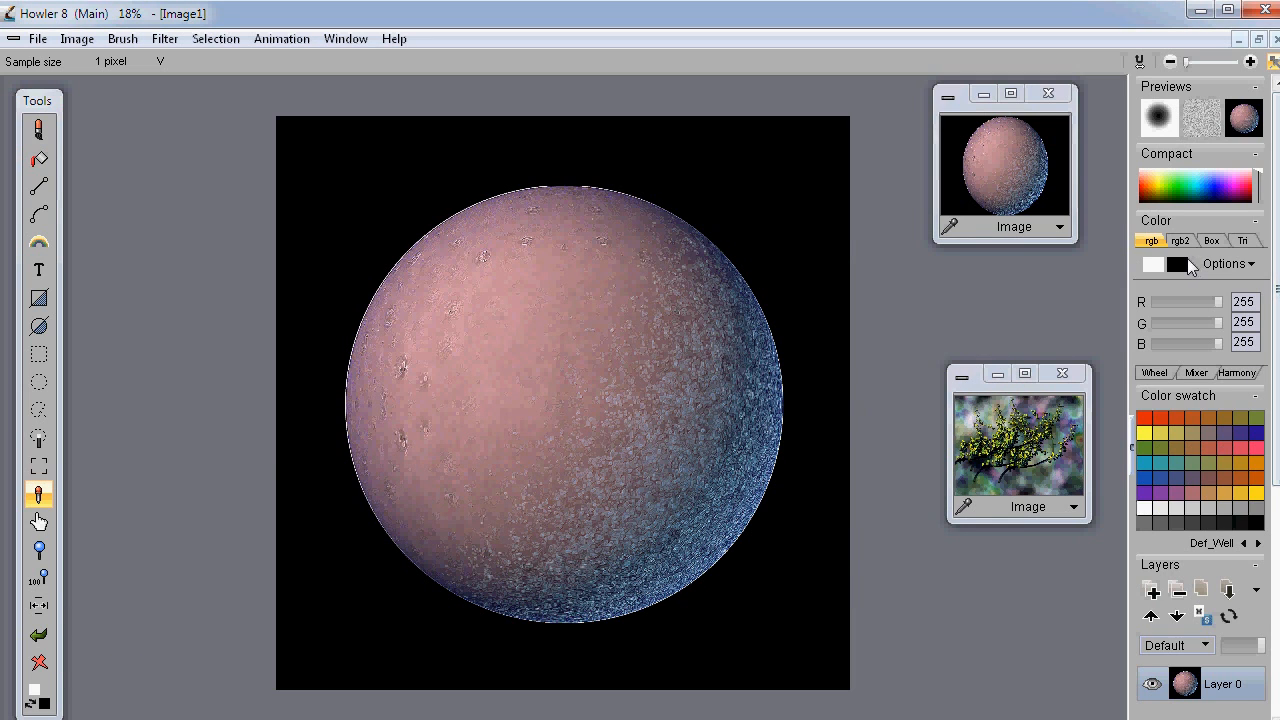
Clear the whole image to the secondary black, and undo the clear.
left_click_drag(37, 107, 39, 71)
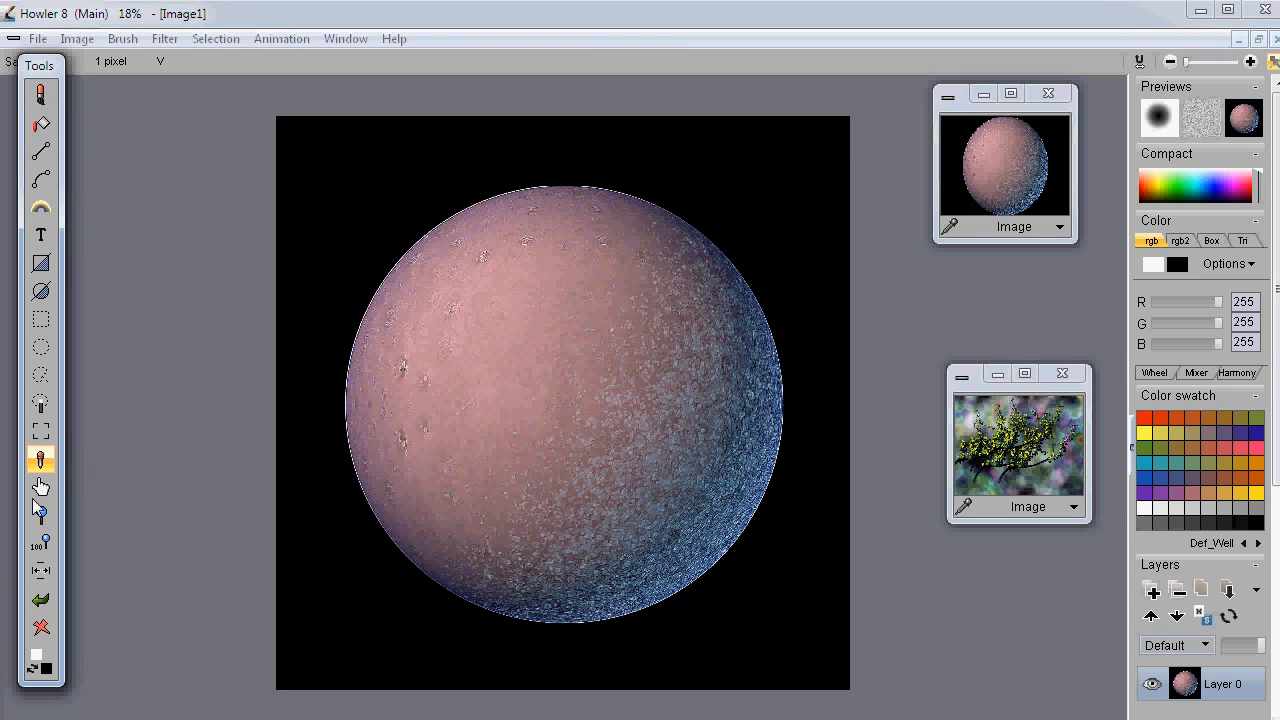
left_click(42, 628)
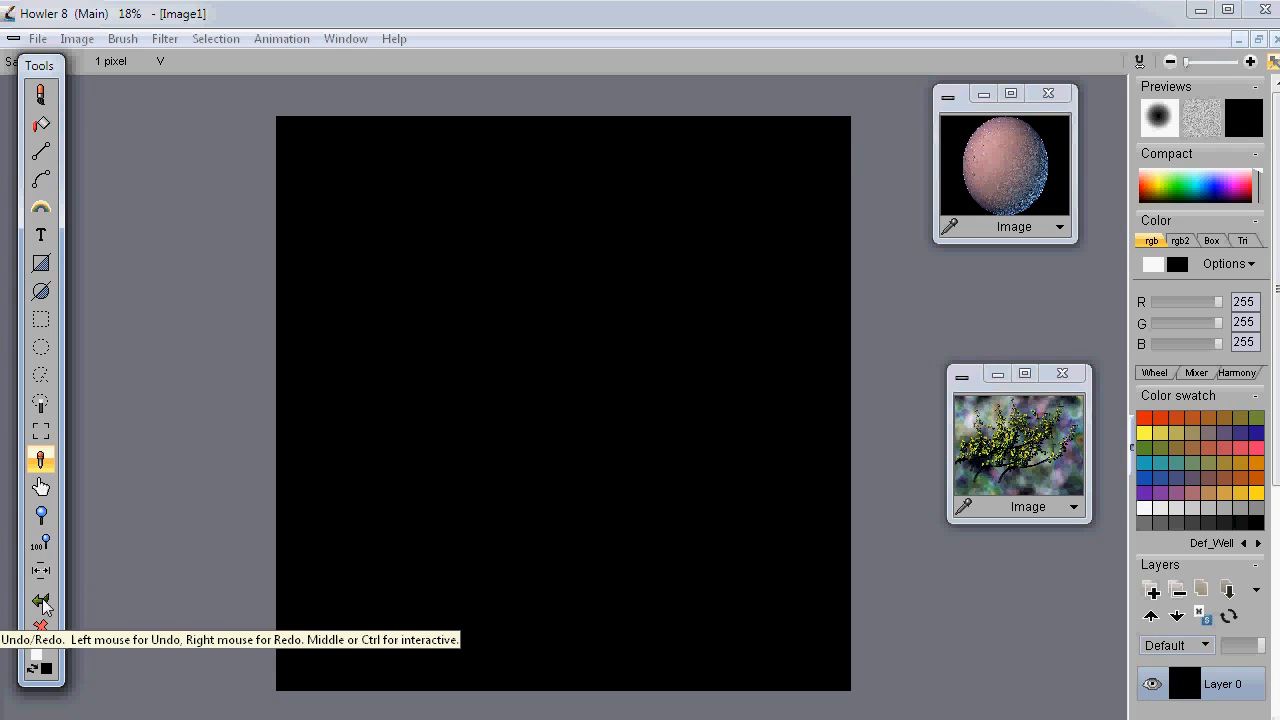
left_click(48, 606)
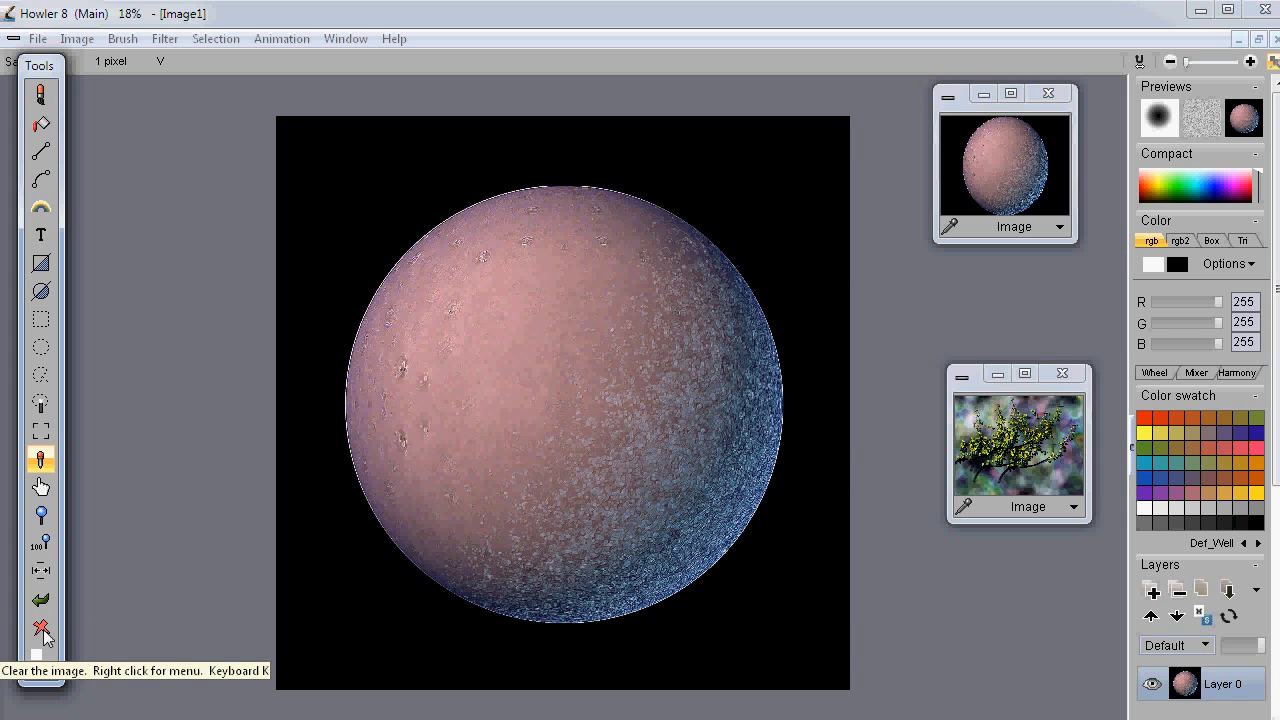
Clear the image to the primary white with Clear selected to primary, and undo the clear.
left_click_drag(44, 64, 107, 8)
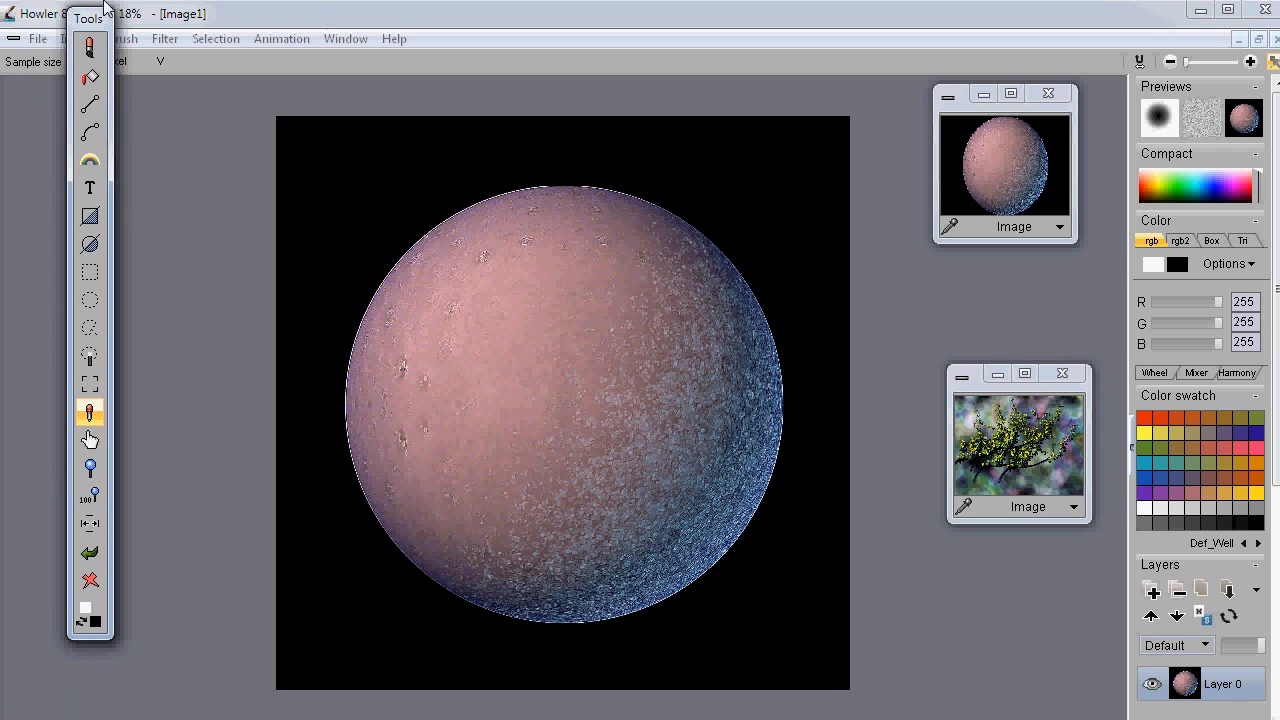
right_click(93, 583)
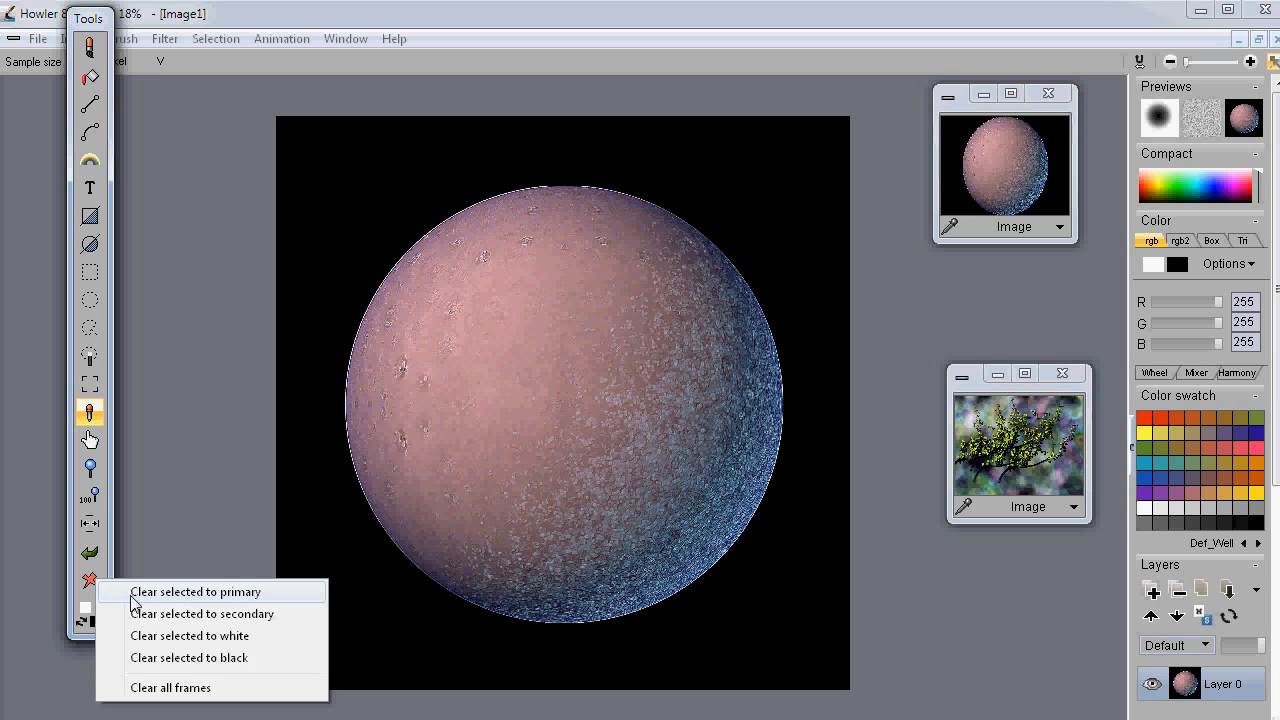
left_click(208, 596)
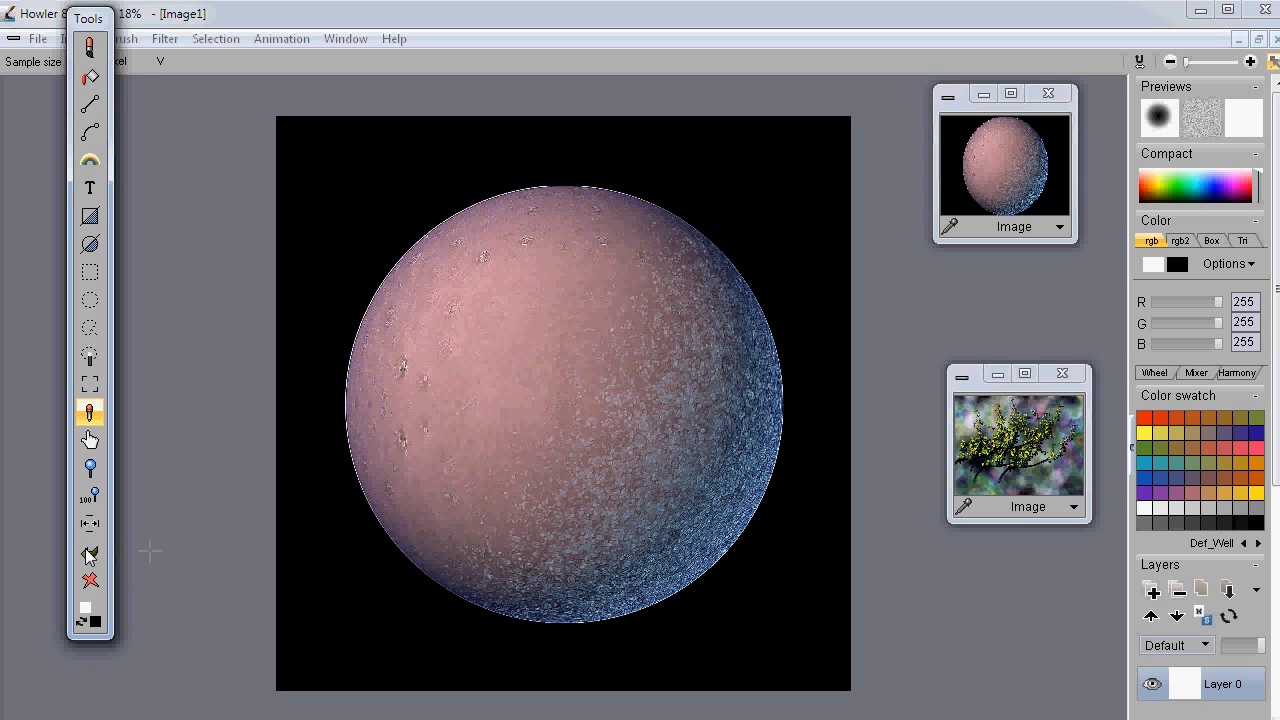
left_click(90, 553)
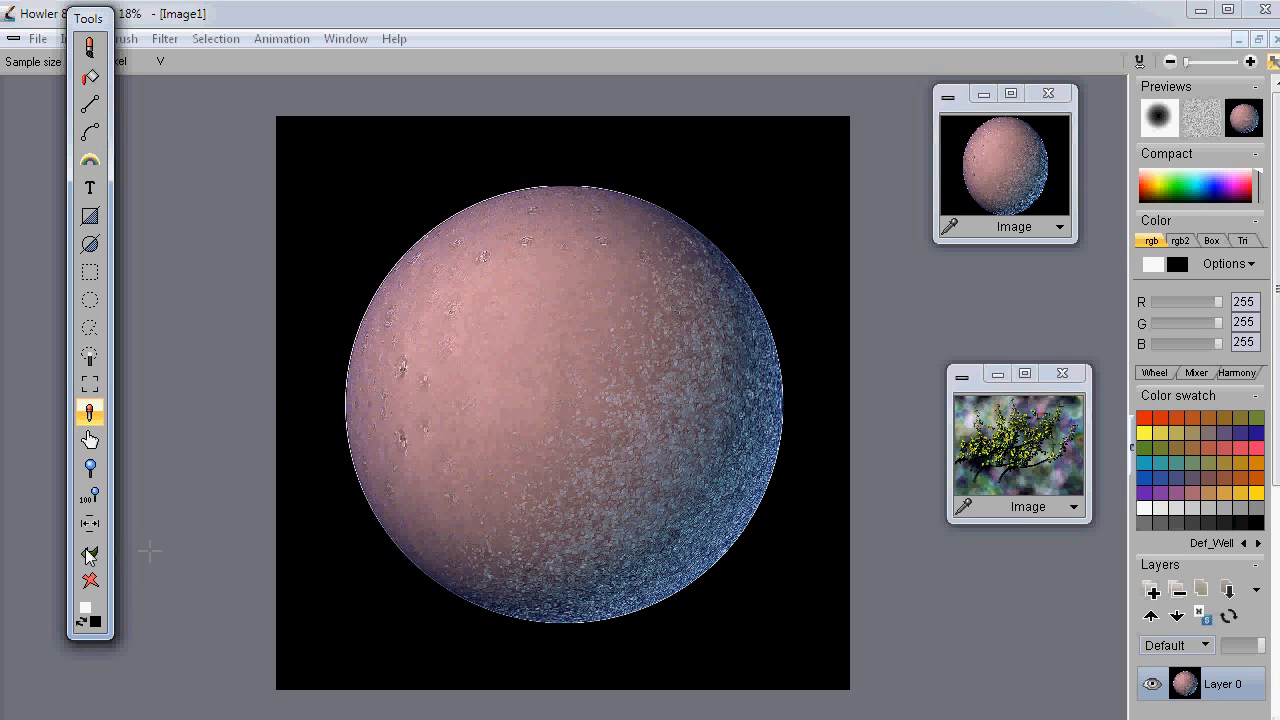
left_click(90, 581)
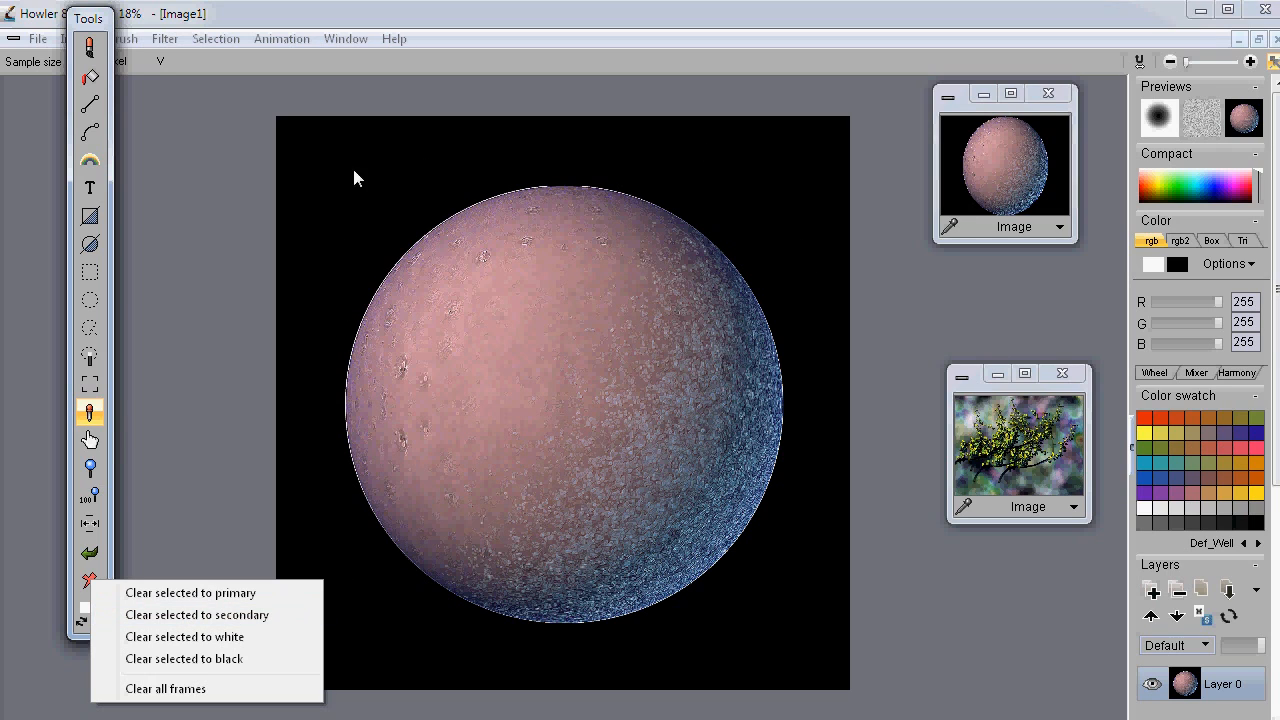
left_click(176, 381)
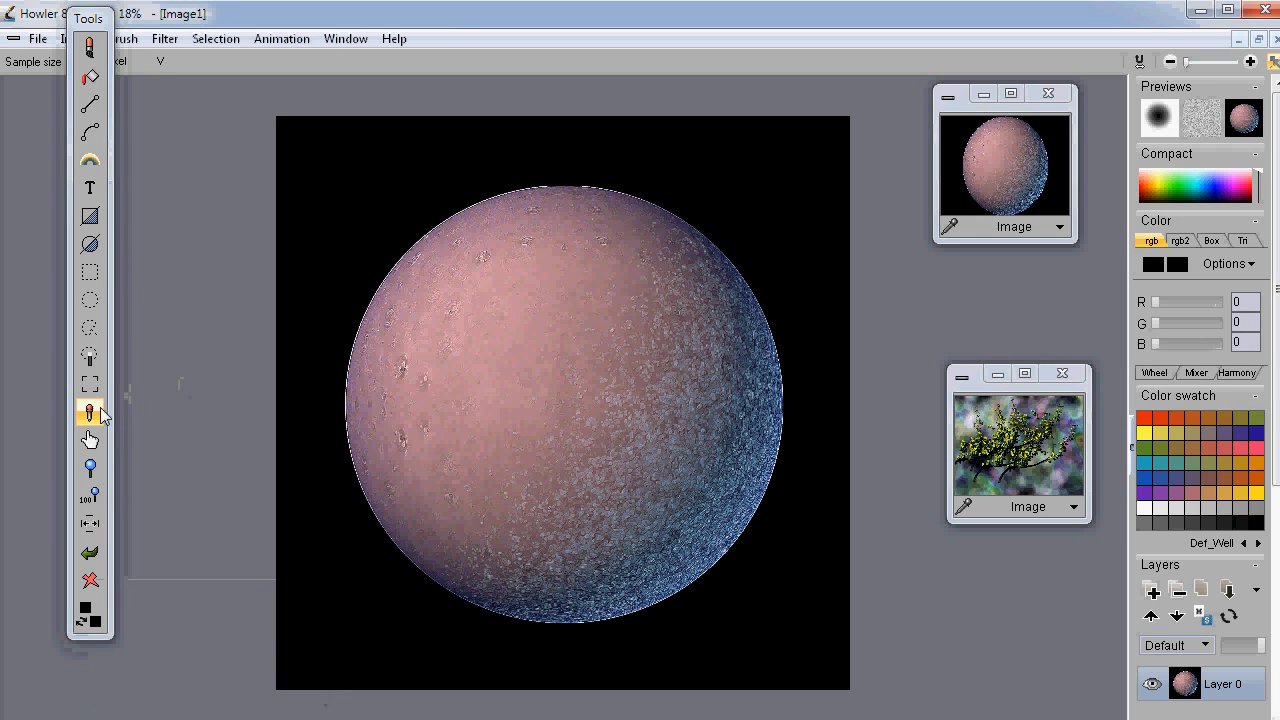
Select the black background around the planet with the magic wand and set the primary color to orange (233, 136, 0).
left_click(90, 358)
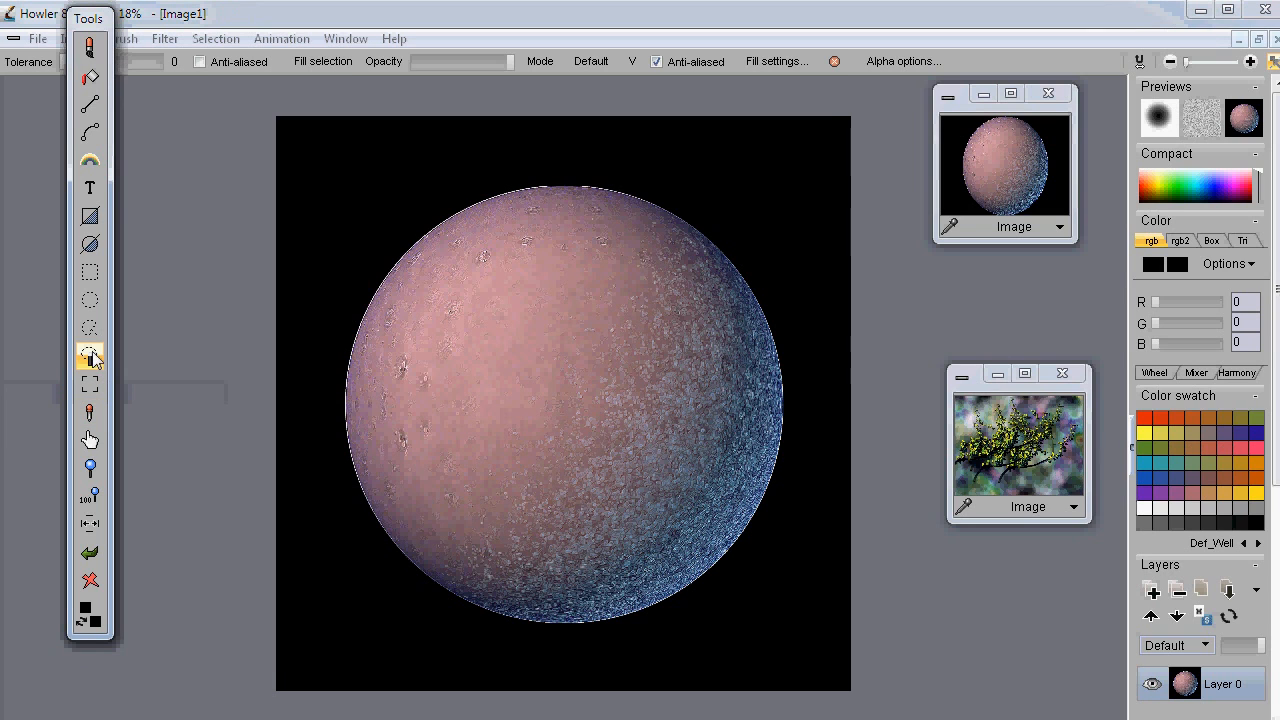
left_click(361, 168)
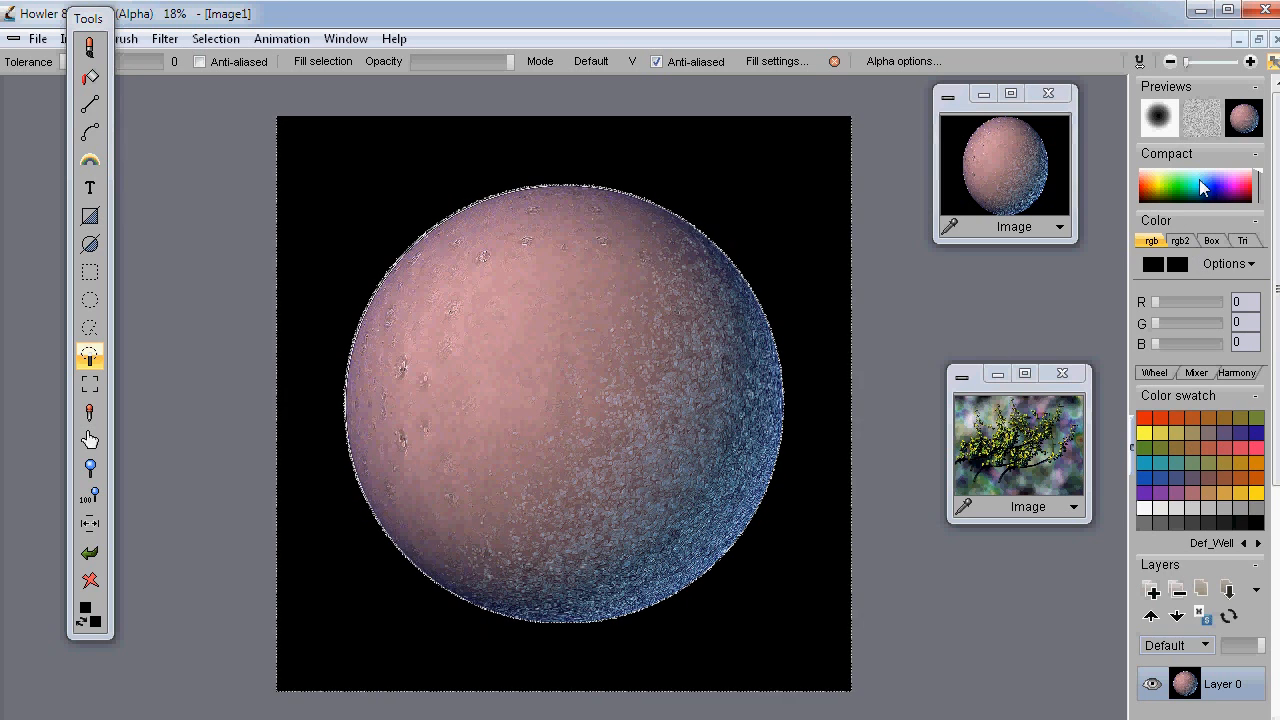
left_click(1152, 190)
left_click_drag(1152, 190, 1154, 196)
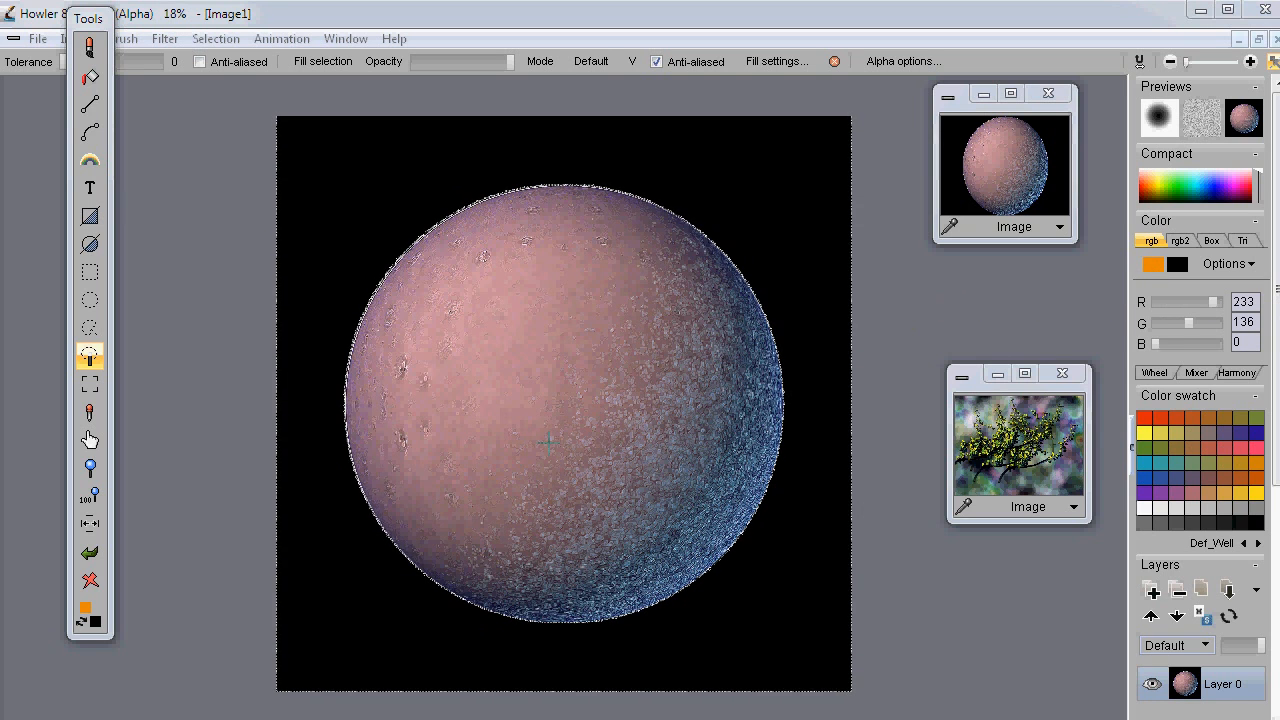
Dismiss the clear options and clear the image to the secondary black.
left_click(90, 581)
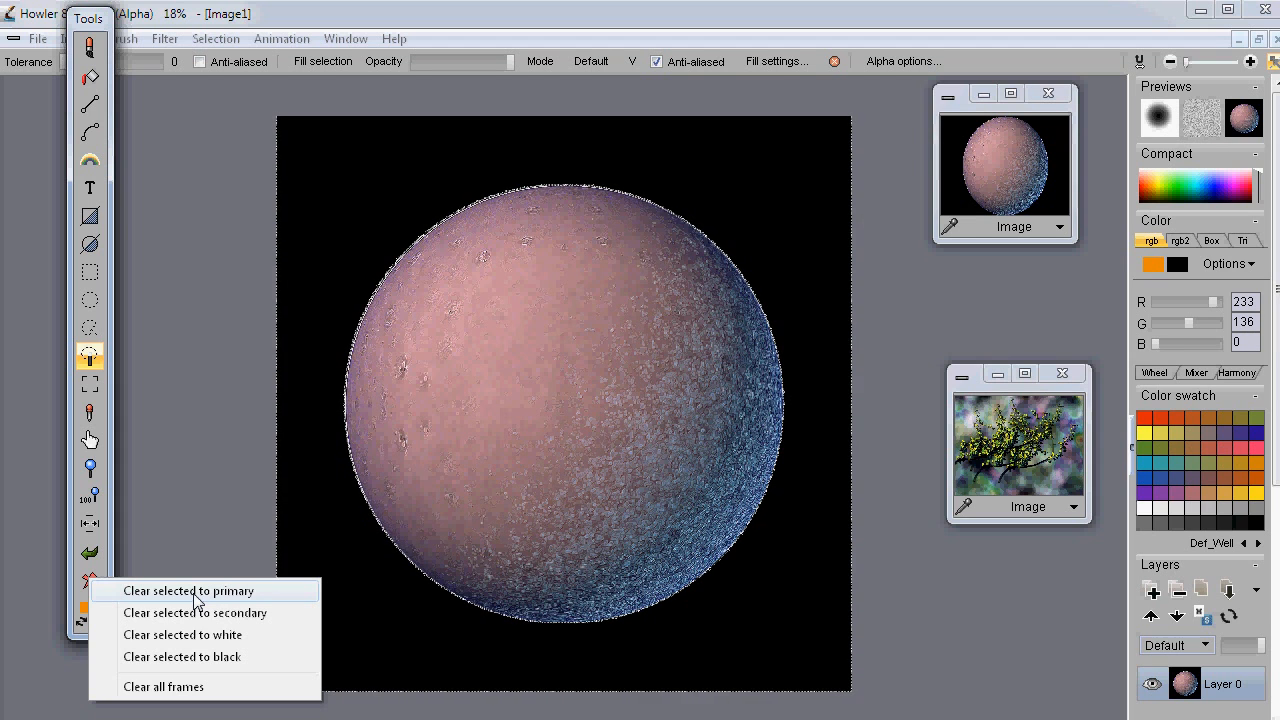
left_click(33, 562)
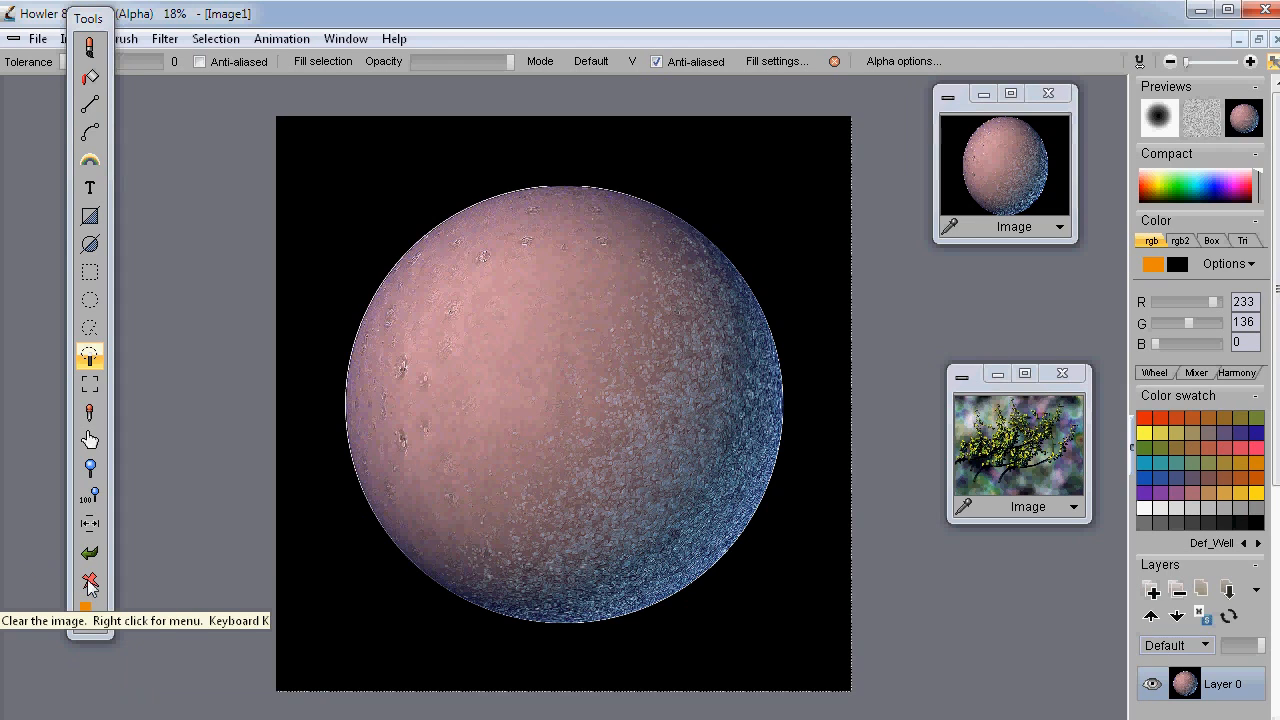
left_click(90, 583)
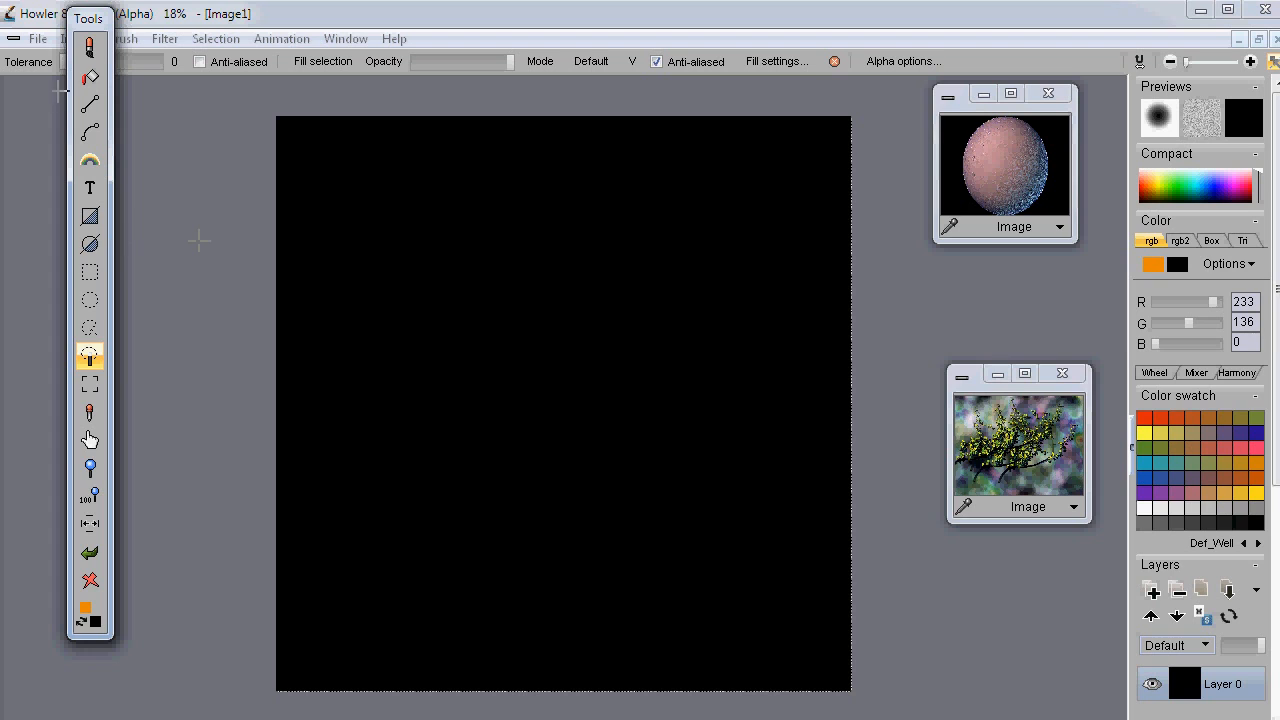
Undo the clear to black and select the black background around the planet with the magic wand.
left_click(90, 553)
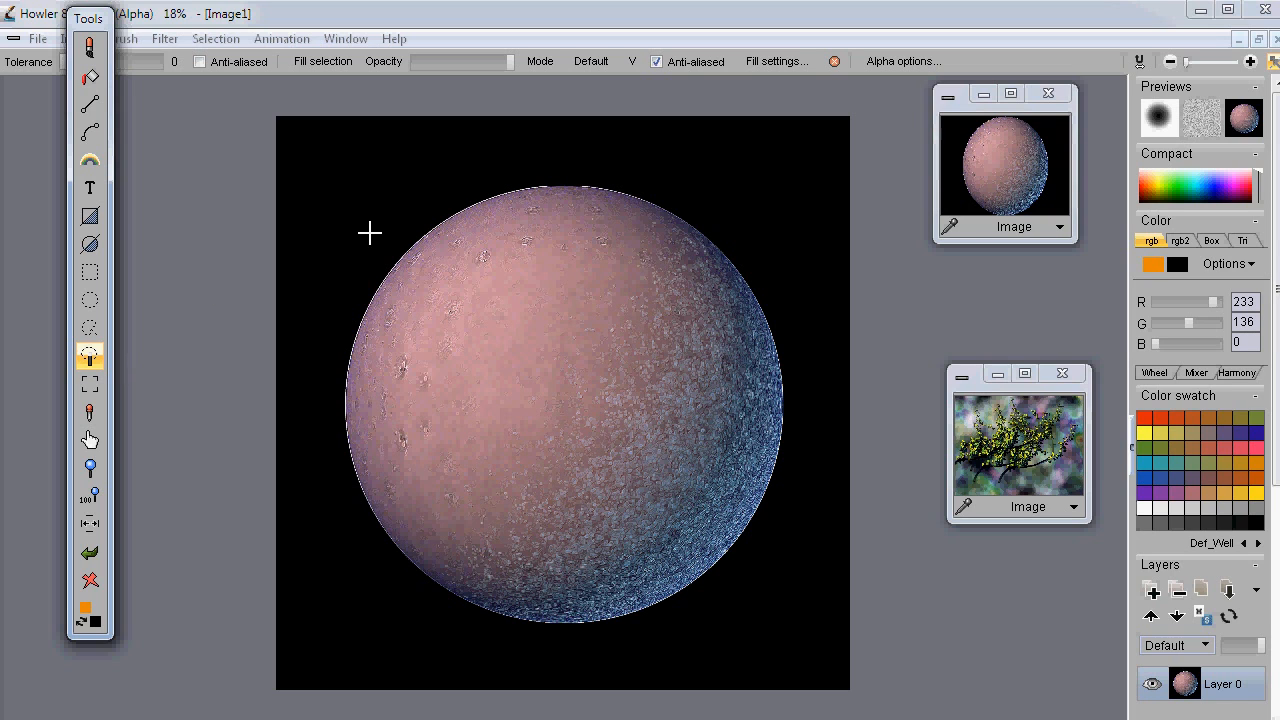
left_click(362, 200)
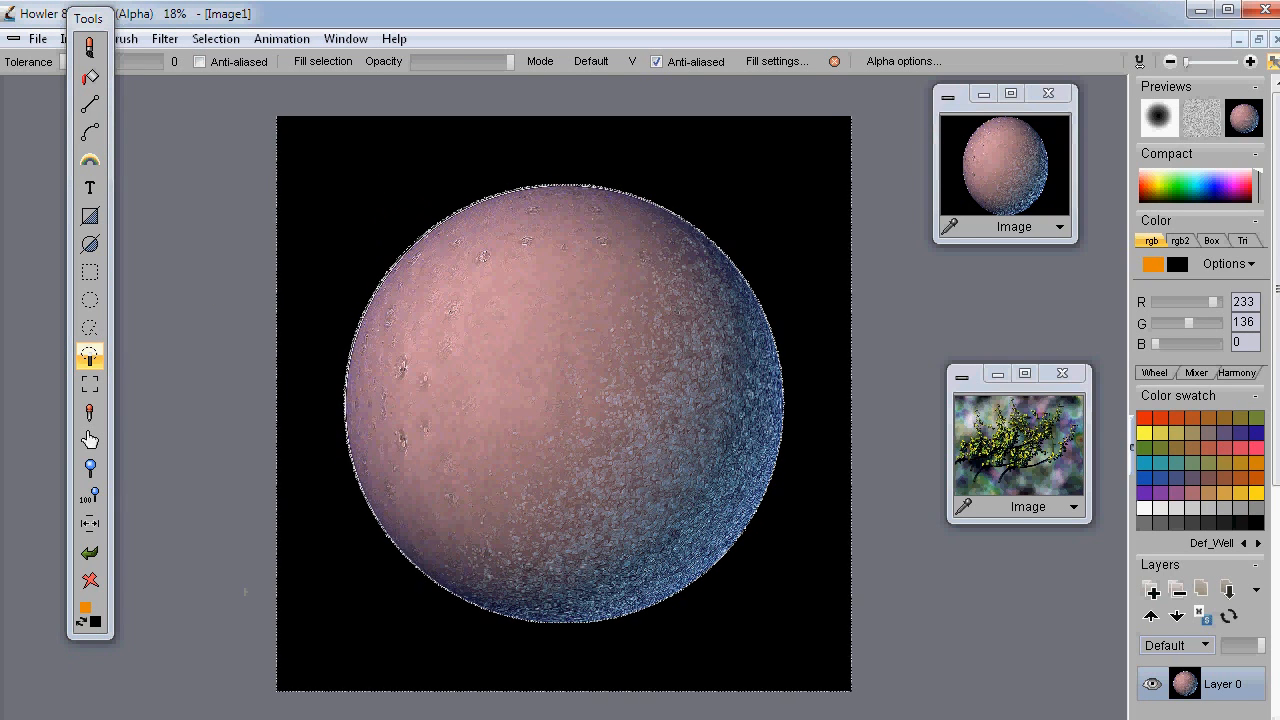
Clear the selected background to the primary orange with Clear selected to primary, and undo the clear.
left_click(91, 582)
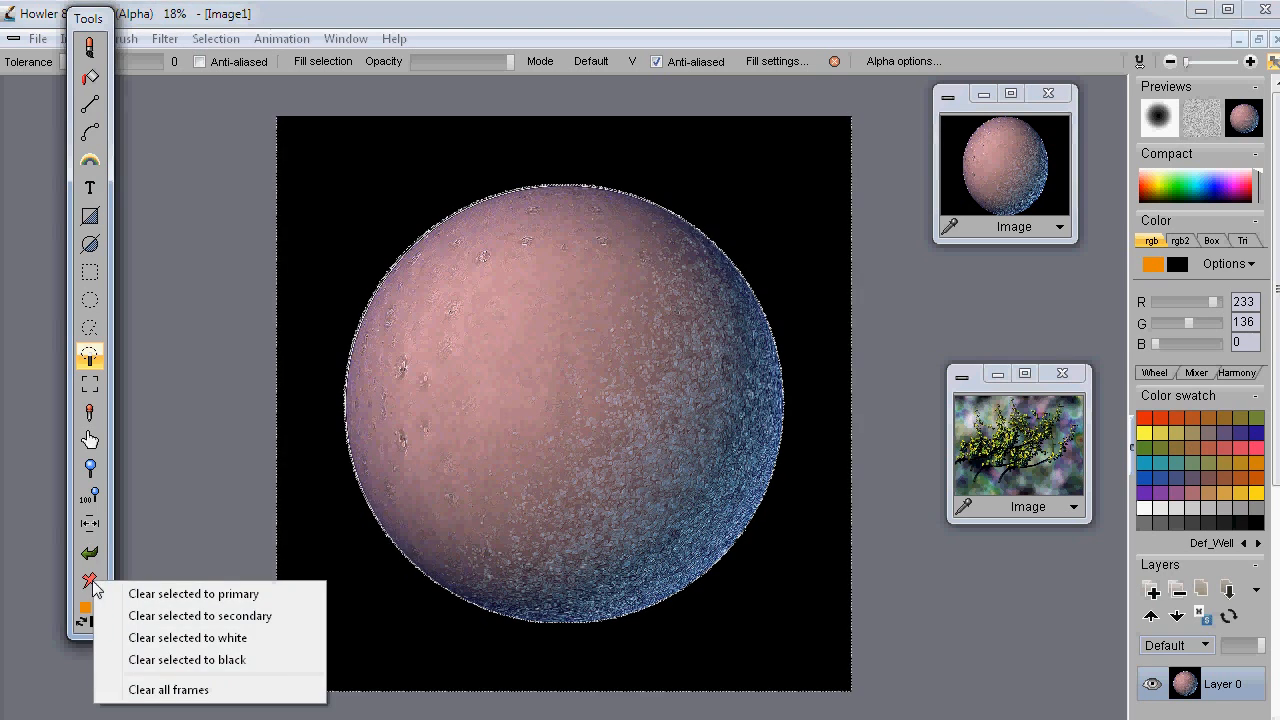
left_click(200, 595)
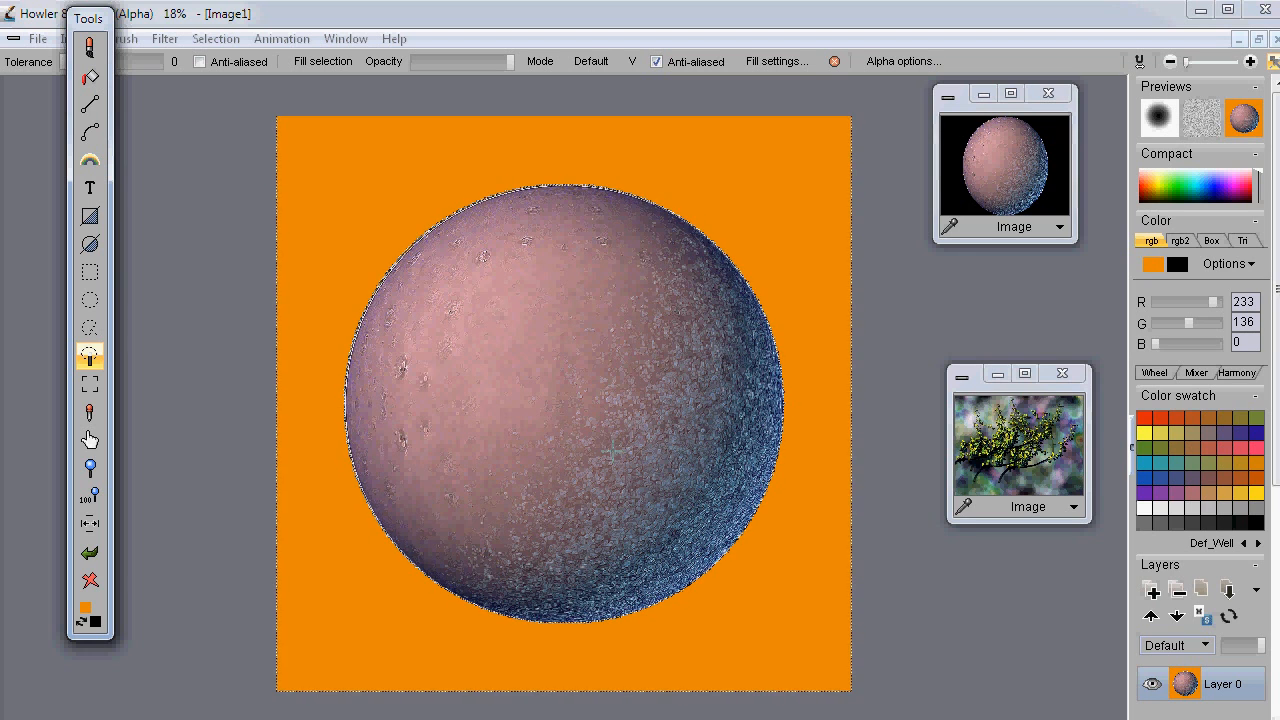
left_click(89, 555)
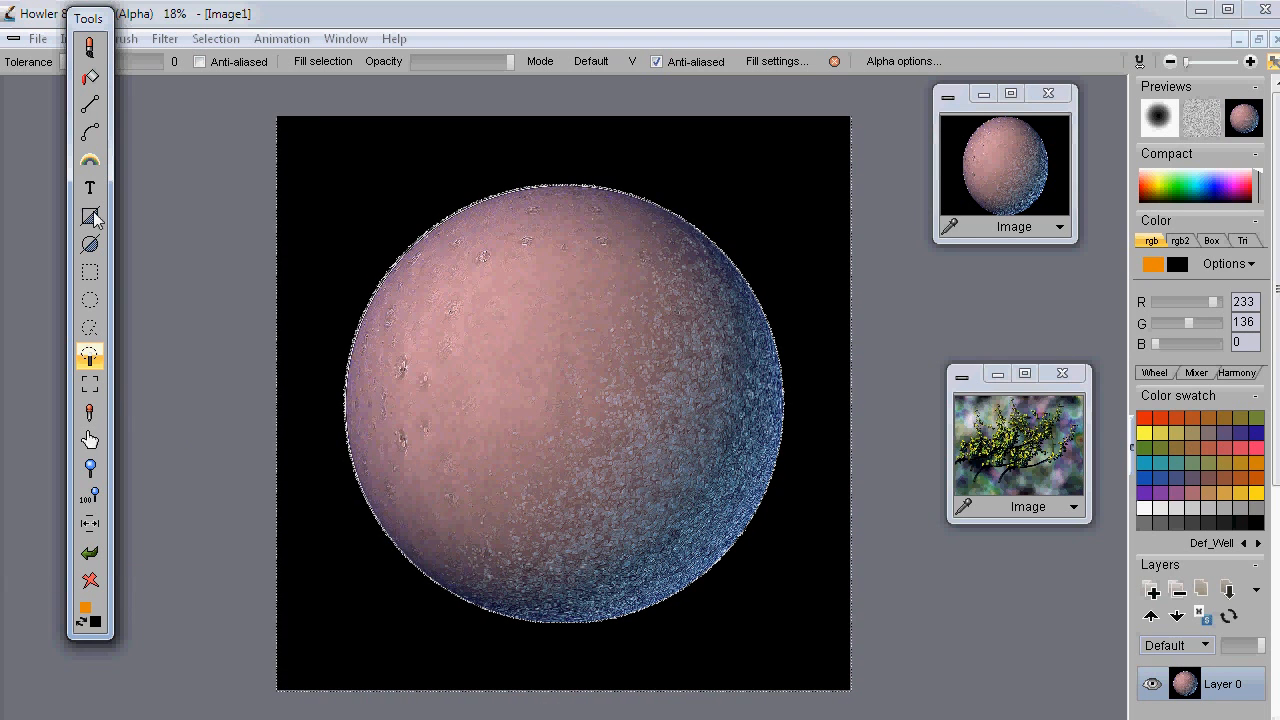
Draw concentric elliptical selections on the planet so that the selection forms alternating rings around its center.
left_click(90, 301)
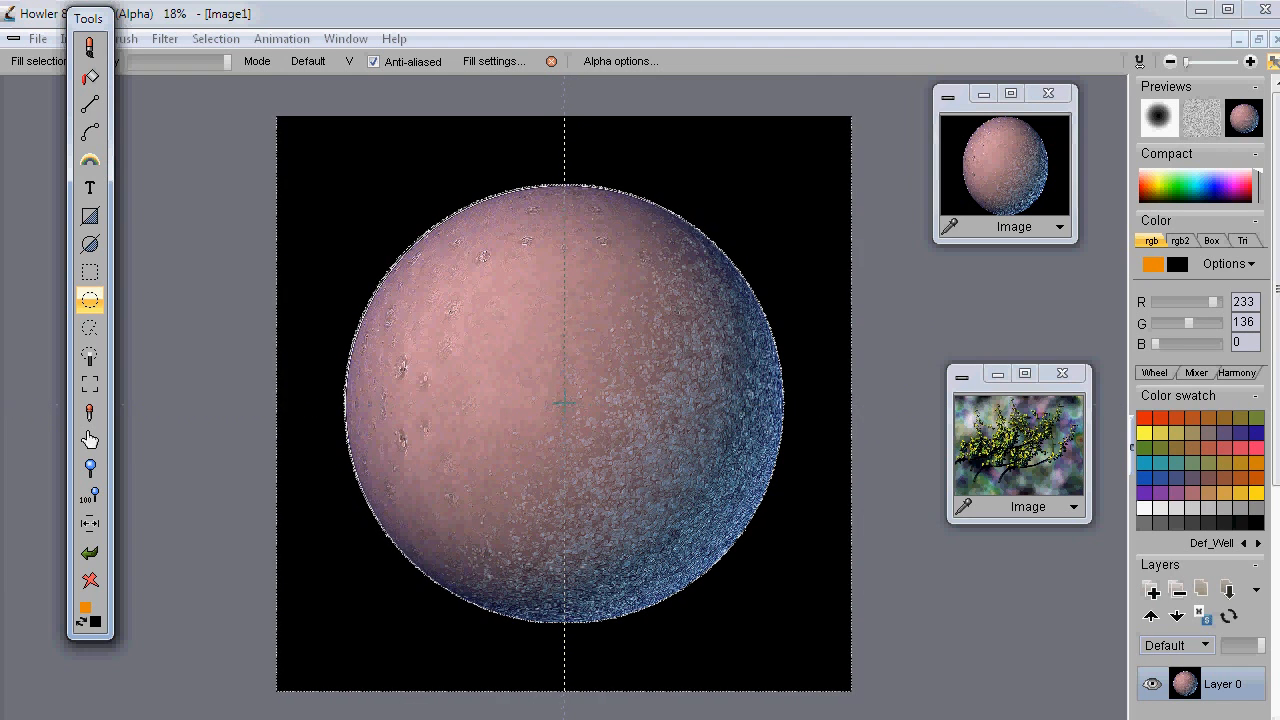
left_click_drag(564, 403, 613, 282)
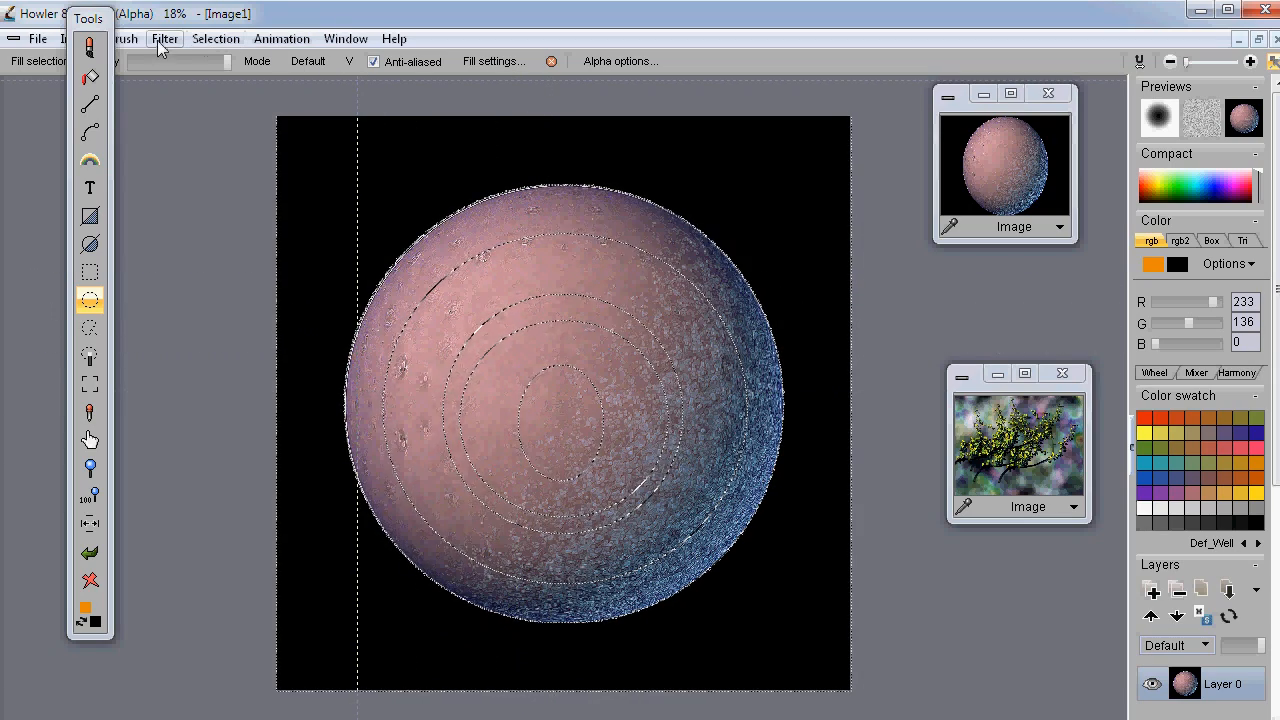
Open the stored alpha buffer to view the ring selection, enlarging its window and placing it beside the image.
left_click(224, 39)
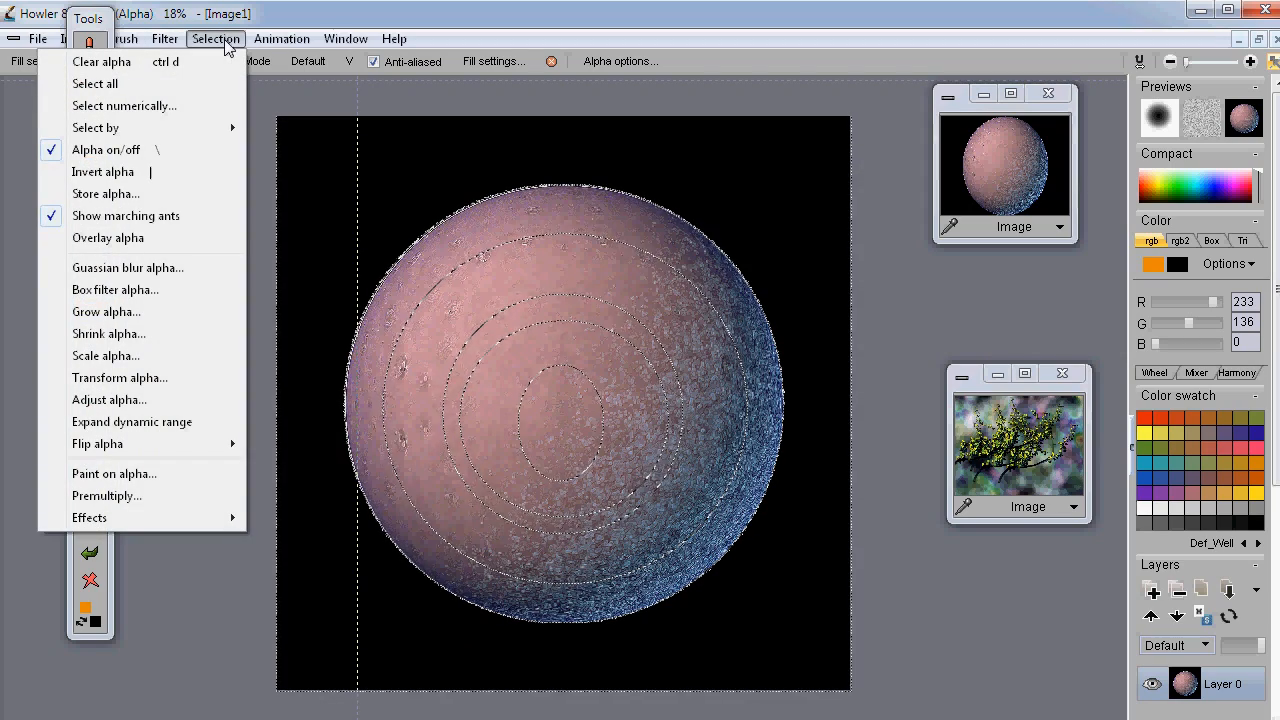
left_click(100, 195)
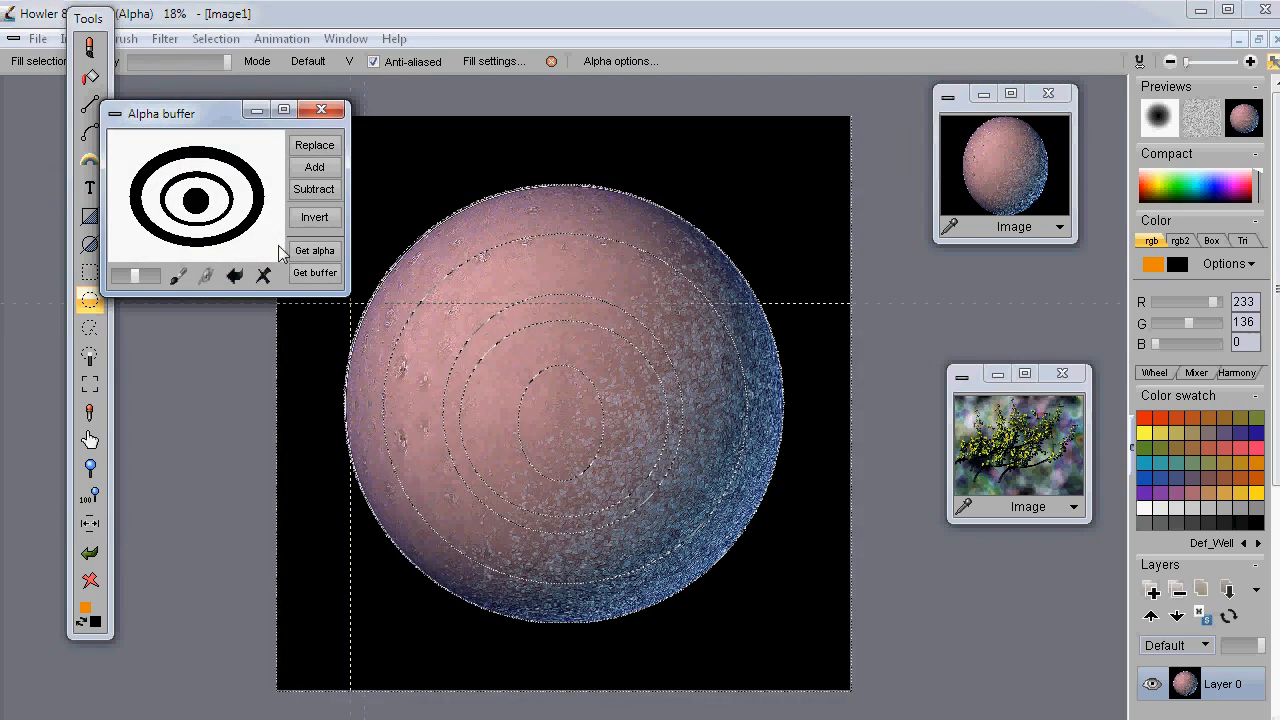
left_click_drag(345, 118, 1027, 94)
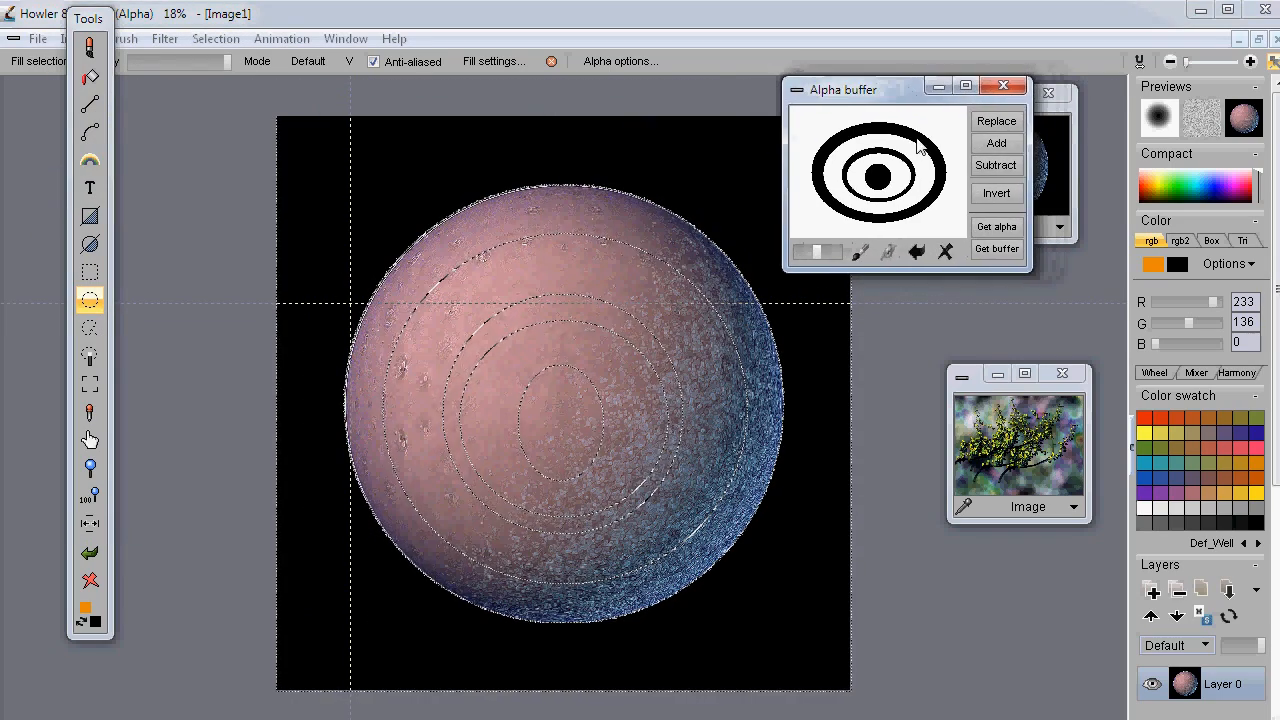
left_click_drag(1016, 266, 1255, 493)
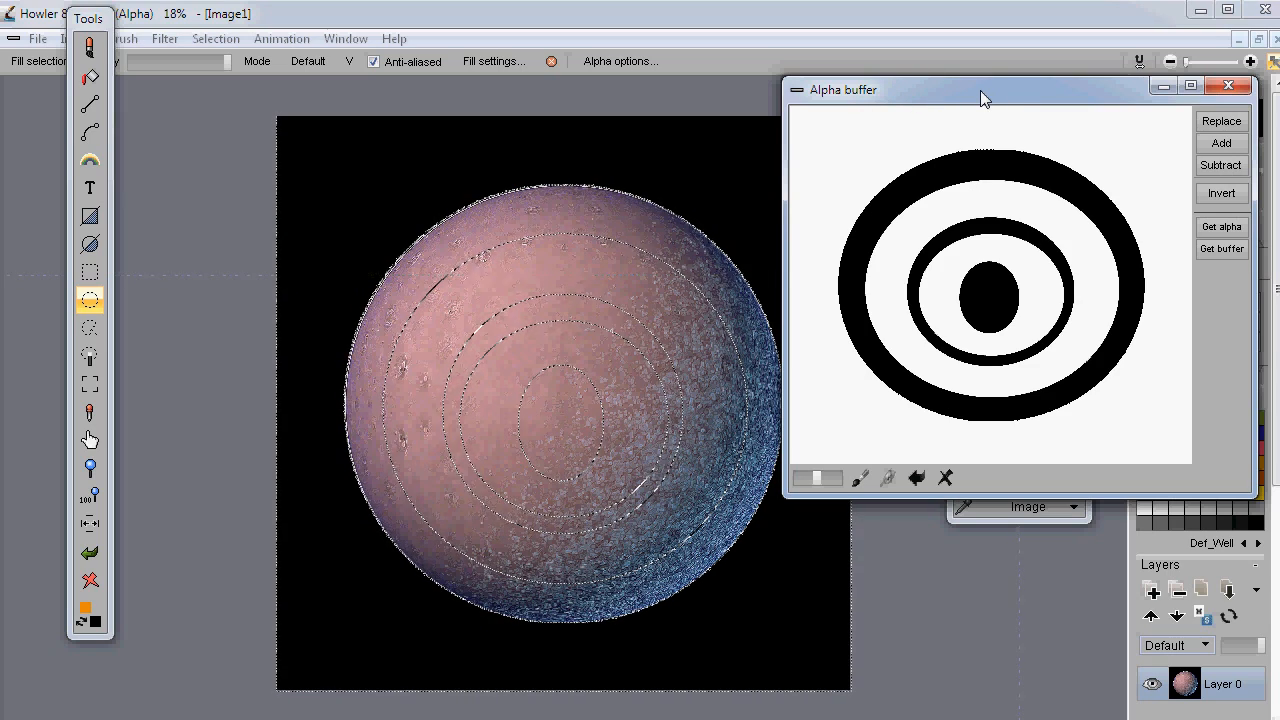
left_click_drag(1021, 95, 1034, 197)
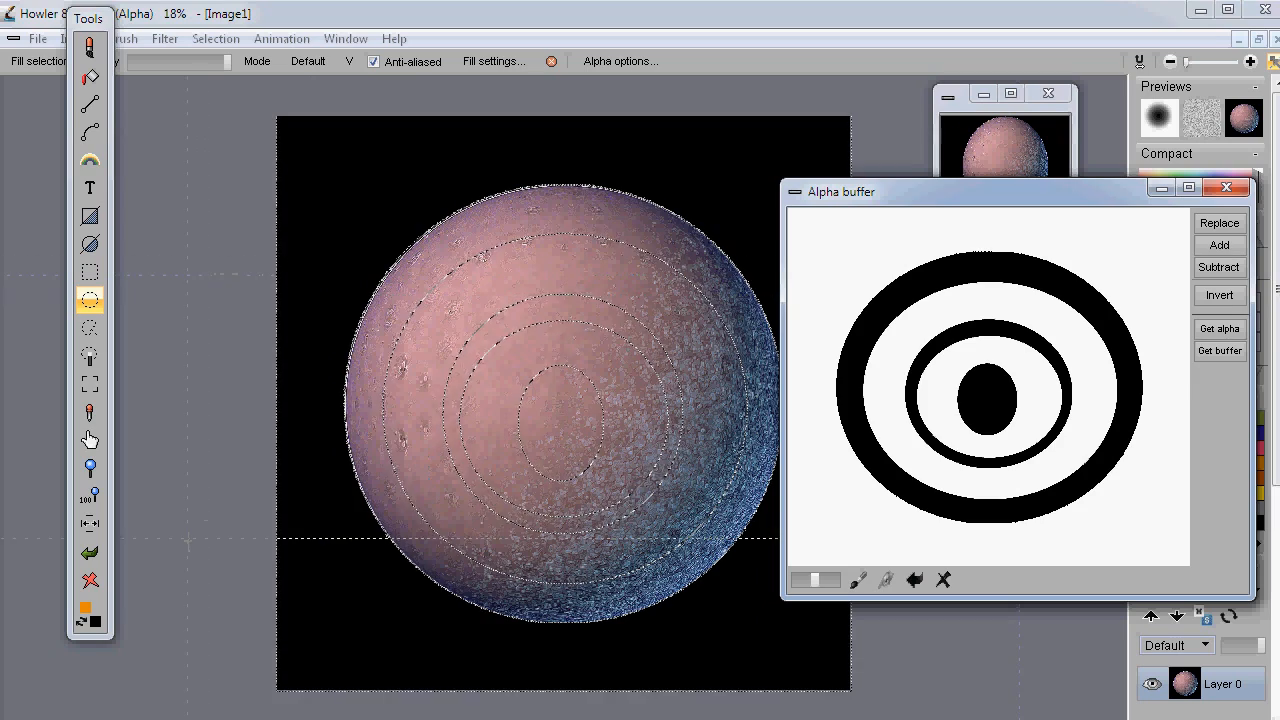
Set the primary color to green and clear the selected rings and background to primary.
left_click(91, 581)
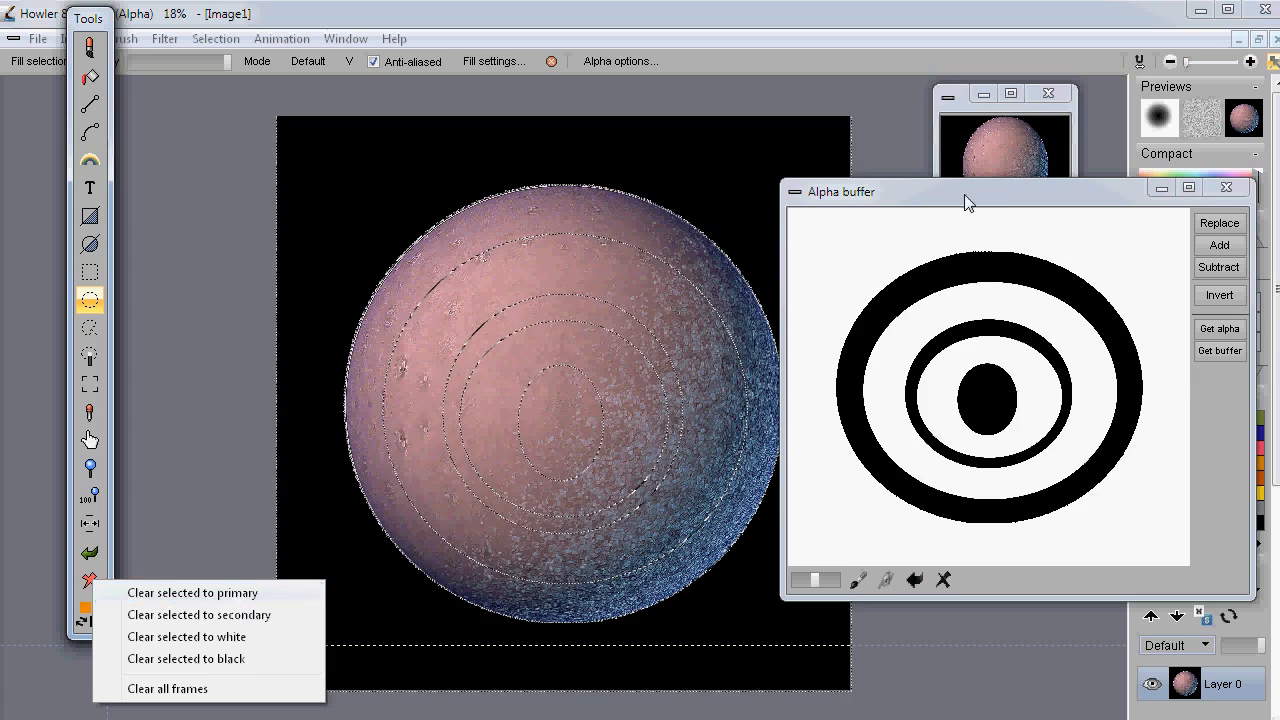
left_click_drag(966, 202, 968, 310)
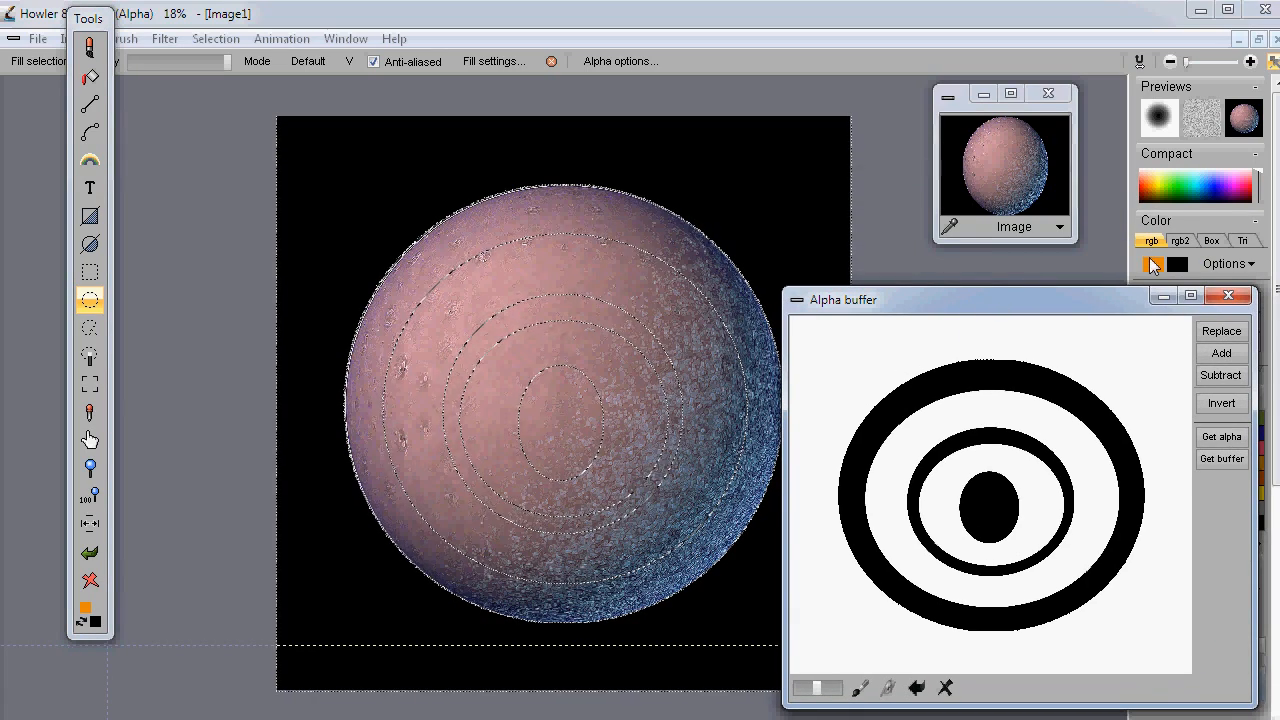
left_click(1181, 190)
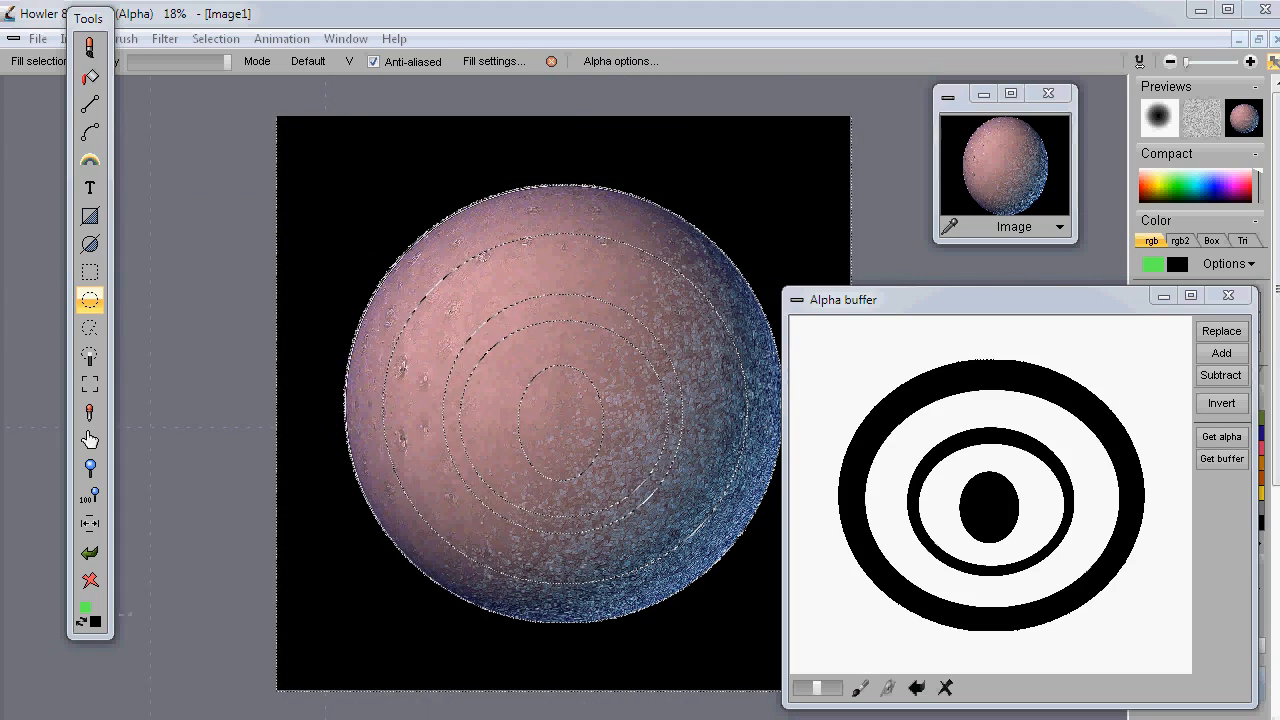
left_click(90, 583)
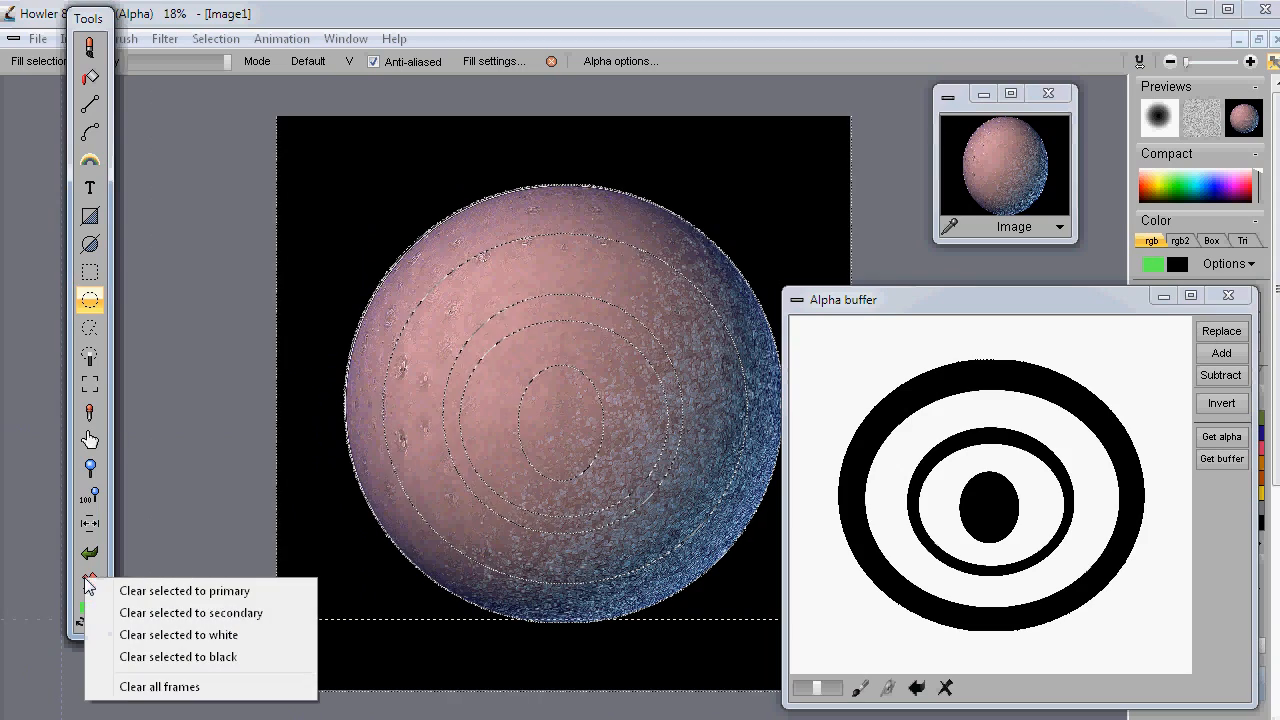
left_click(214, 594)
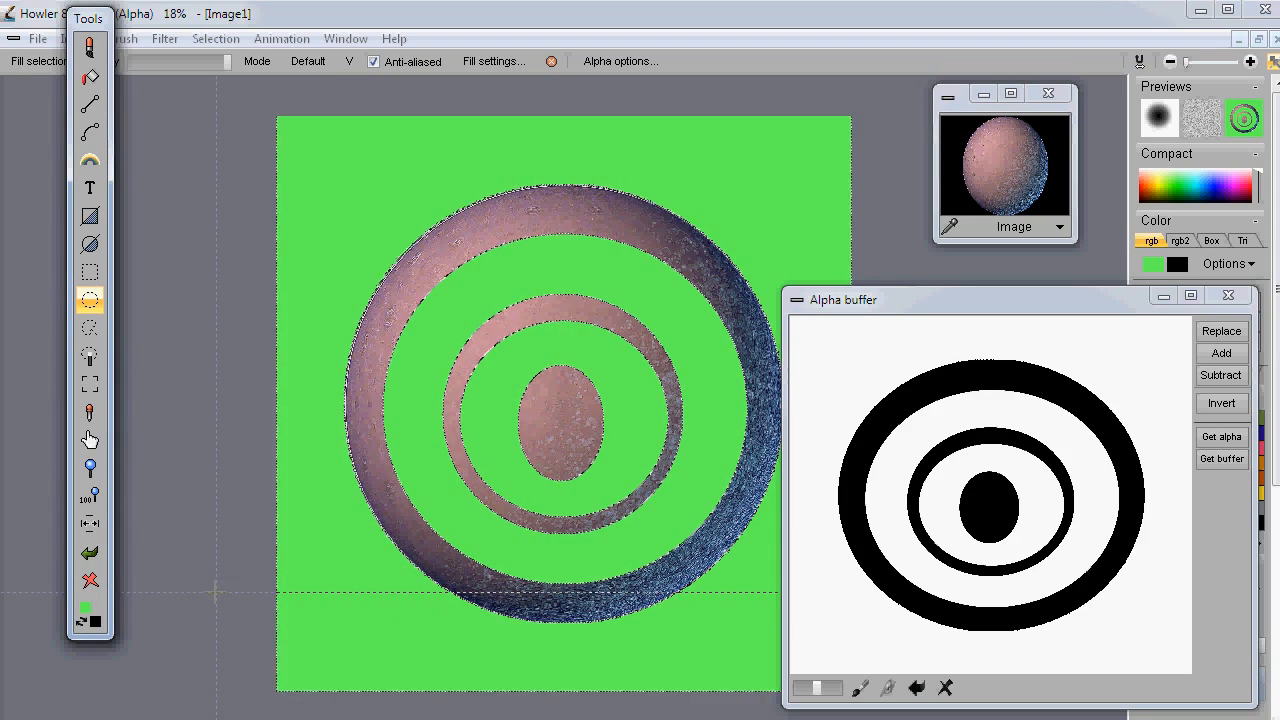
Apply the Emboss by alpha effect to the image and inspect the embossed ring edges up close.
mouse_move(1078, 300)
left_mouse_down()
mouse_move(960, 292)
mouse_move(1097, 315)
left_mouse_up()
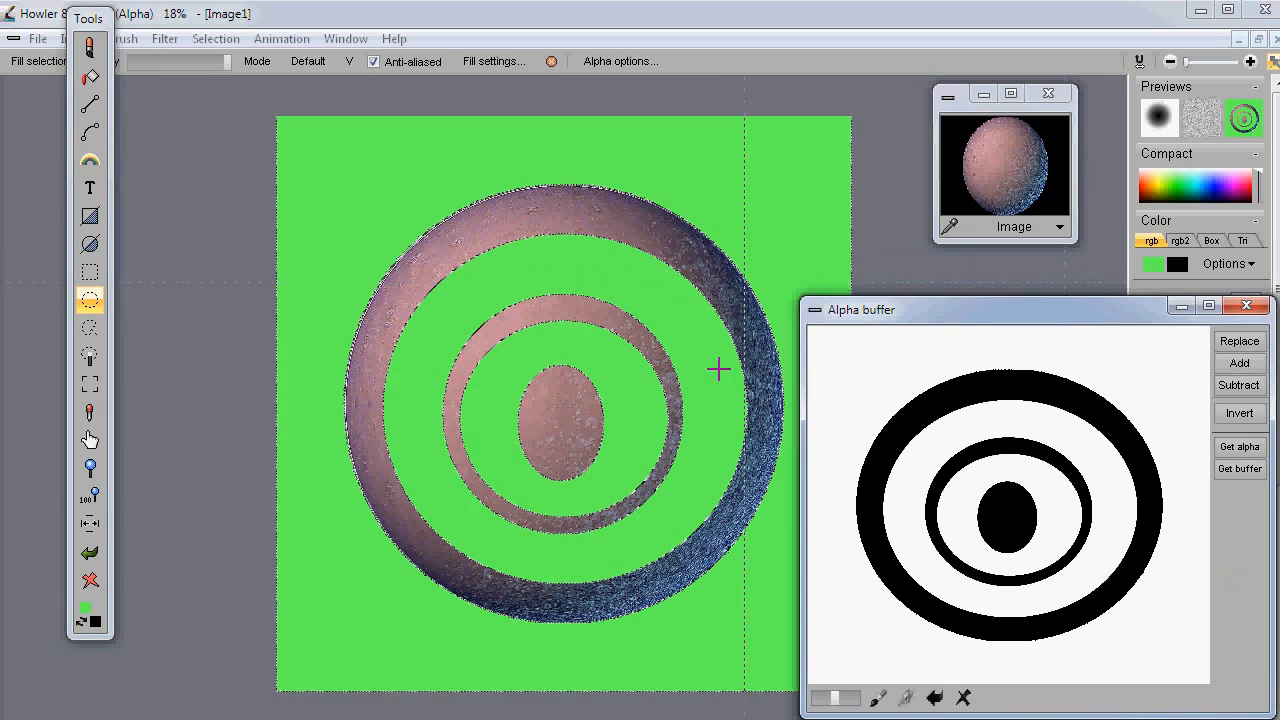
left_click(217, 38)
mouse_move(130, 519)
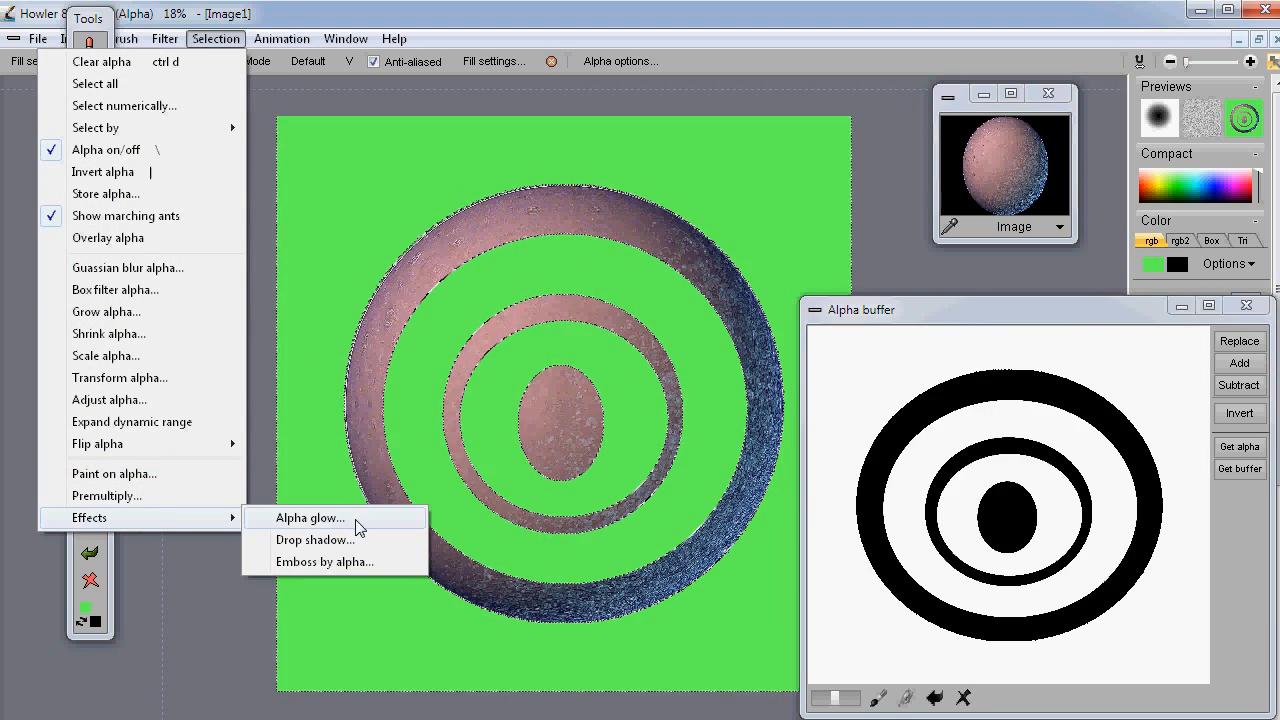
left_click(351, 563)
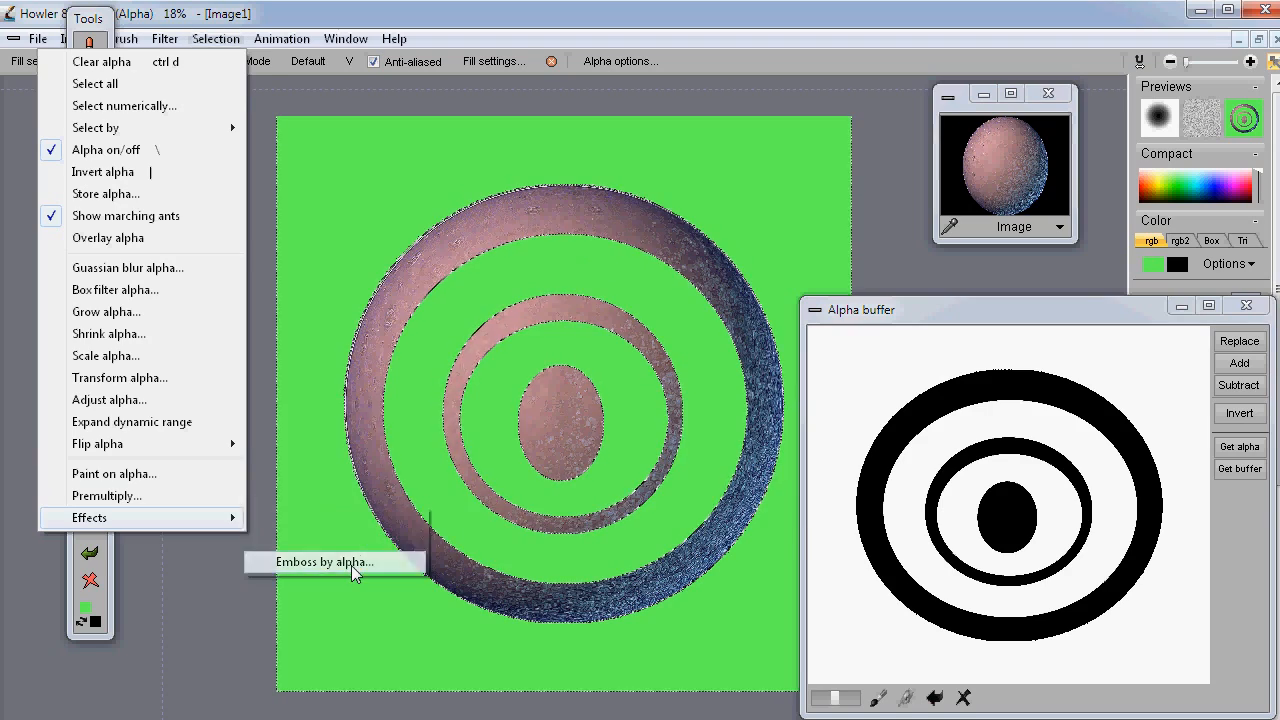
left_click(740, 502)
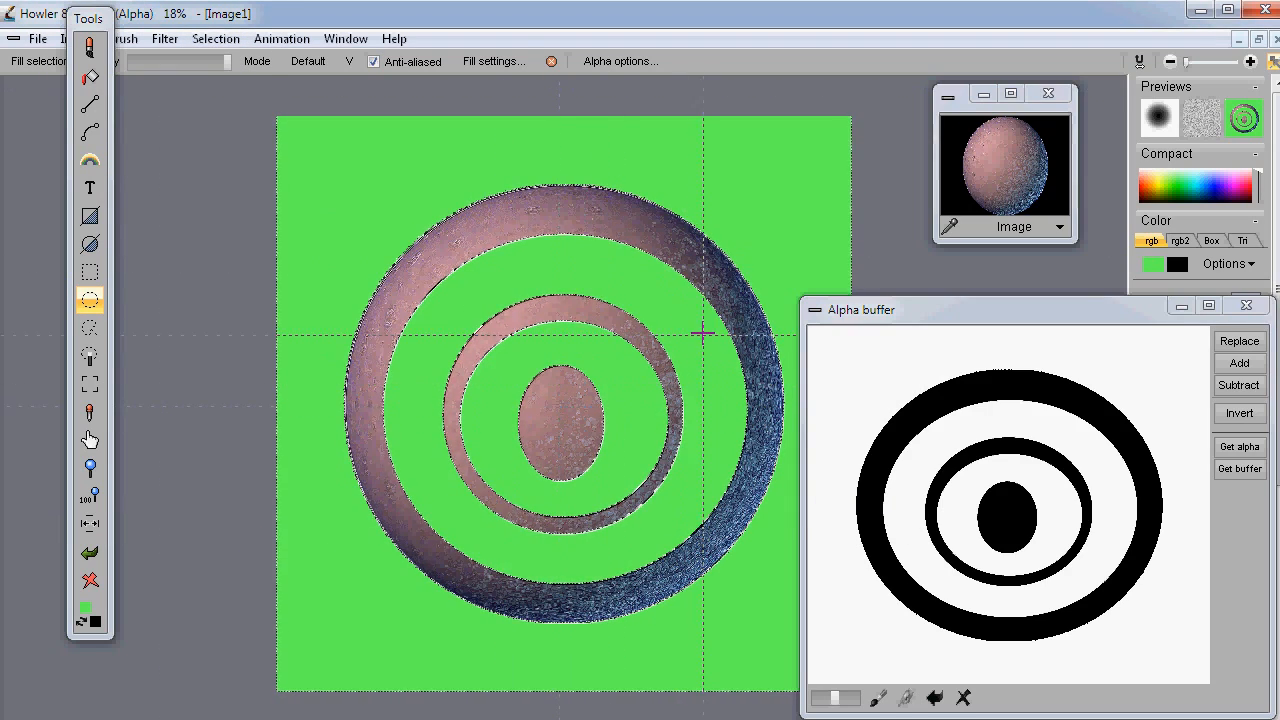
scroll(610, 357, "up", 1)
scroll(610, 357, "up", 2)
scroll(391, 443, "up", 4)
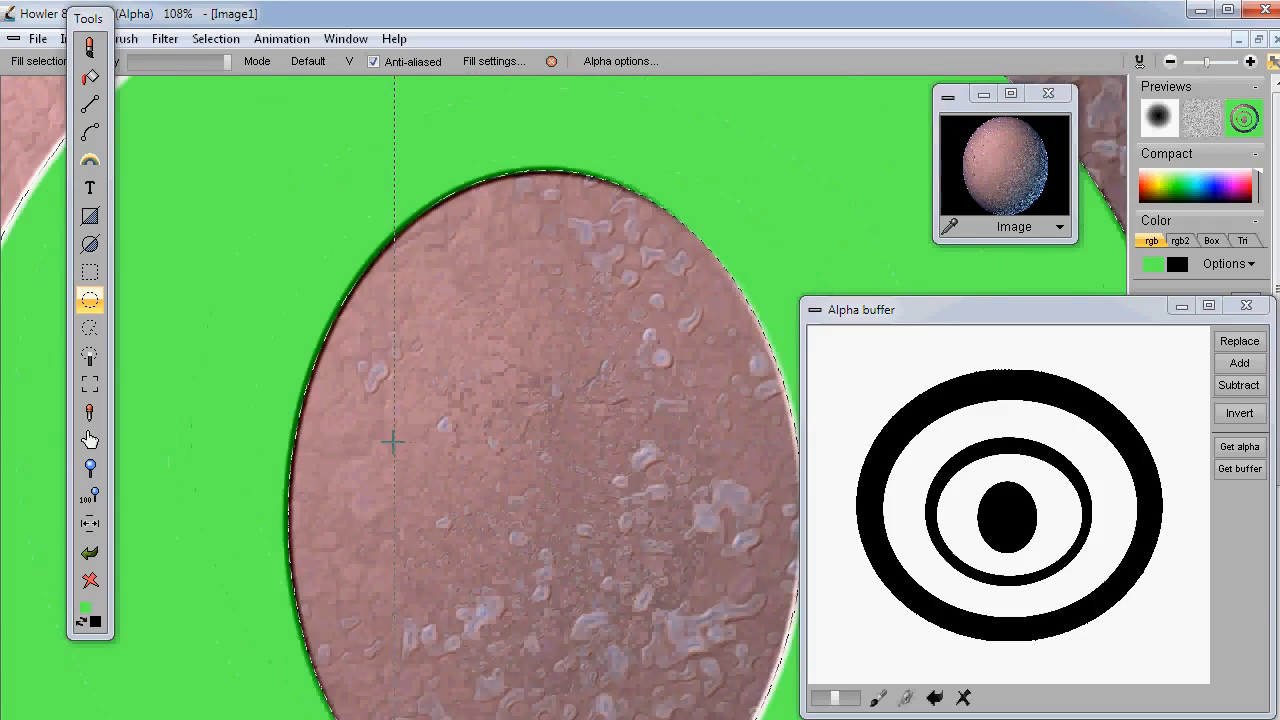
scroll(390, 445, "down", 3)
scroll(390, 445, "down", 3)
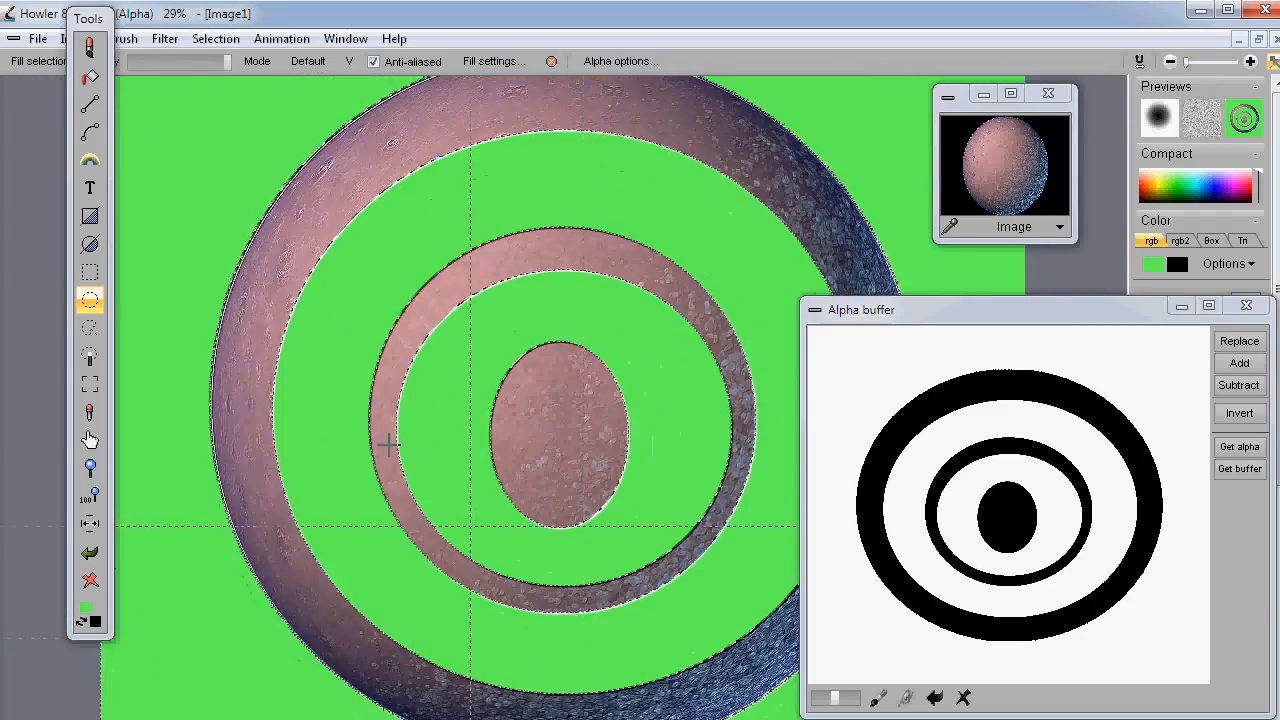
Apply Emboss by alpha again with a raised effect setting to deepen the ring edges.
left_click(226, 38)
mouse_move(147, 519)
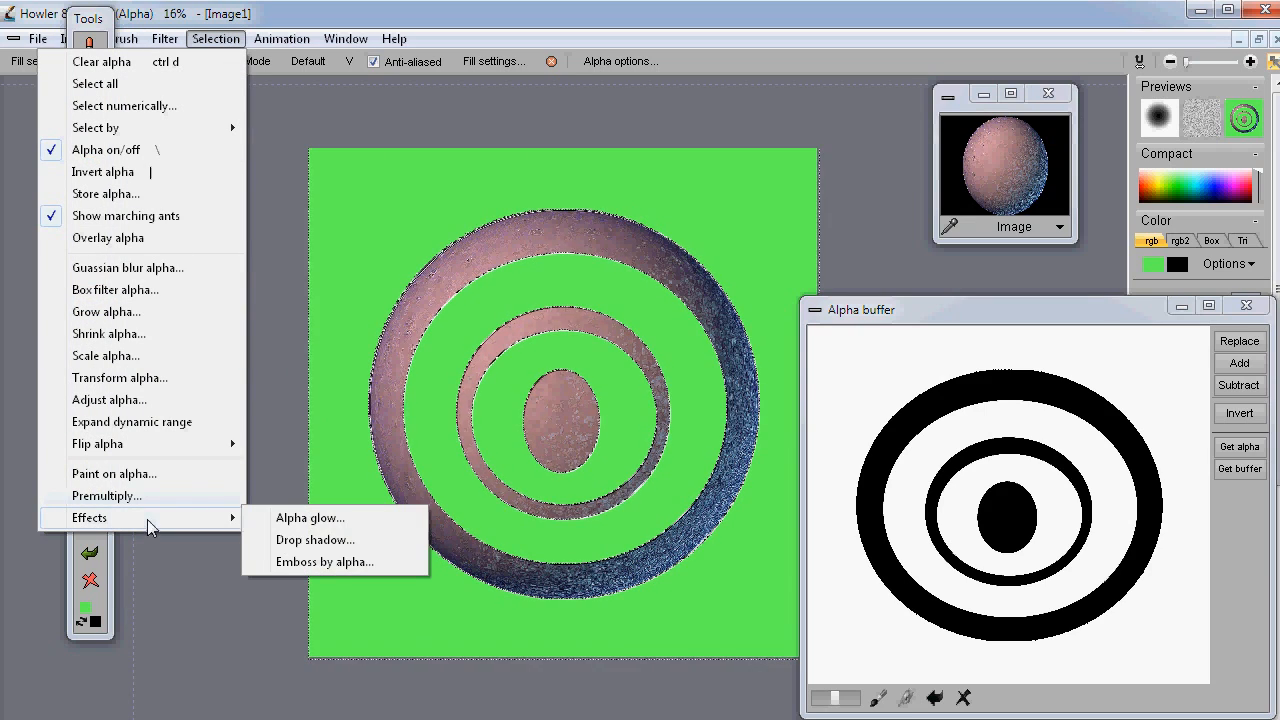
left_click(320, 566)
left_click_drag(750, 448, 857, 448)
left_click(780, 505)
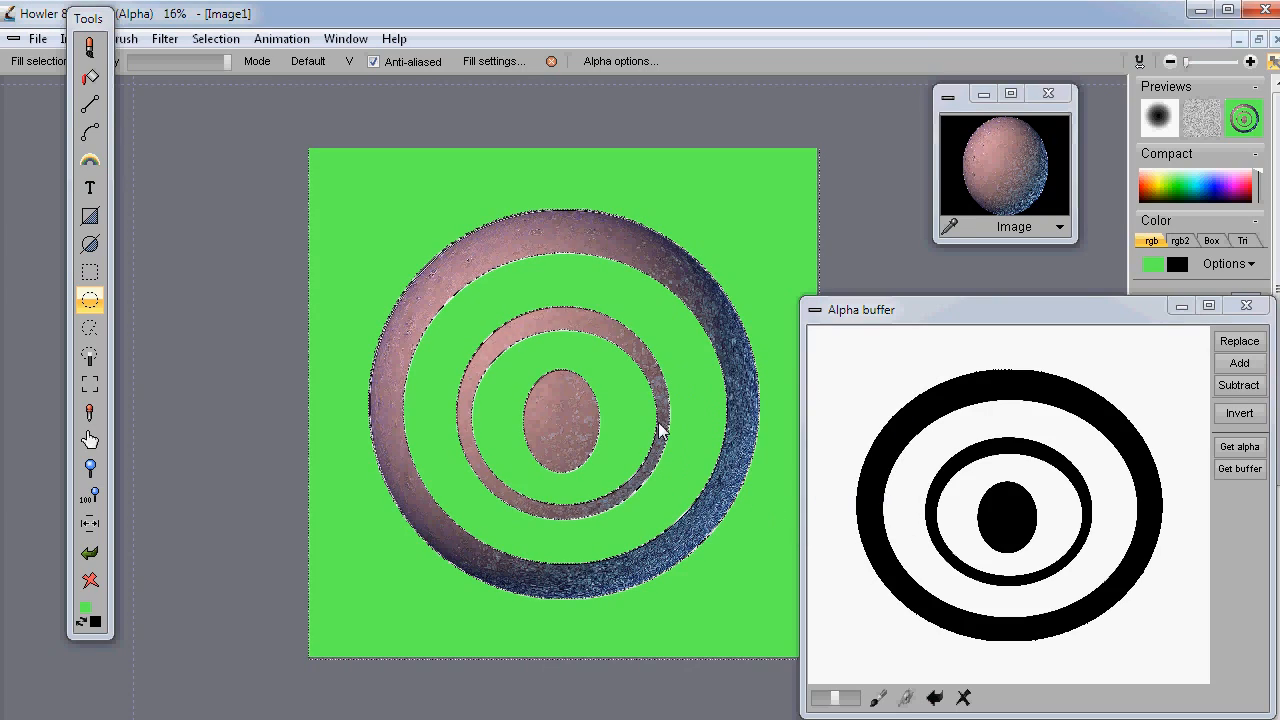
scroll(694, 417, "up", 3)
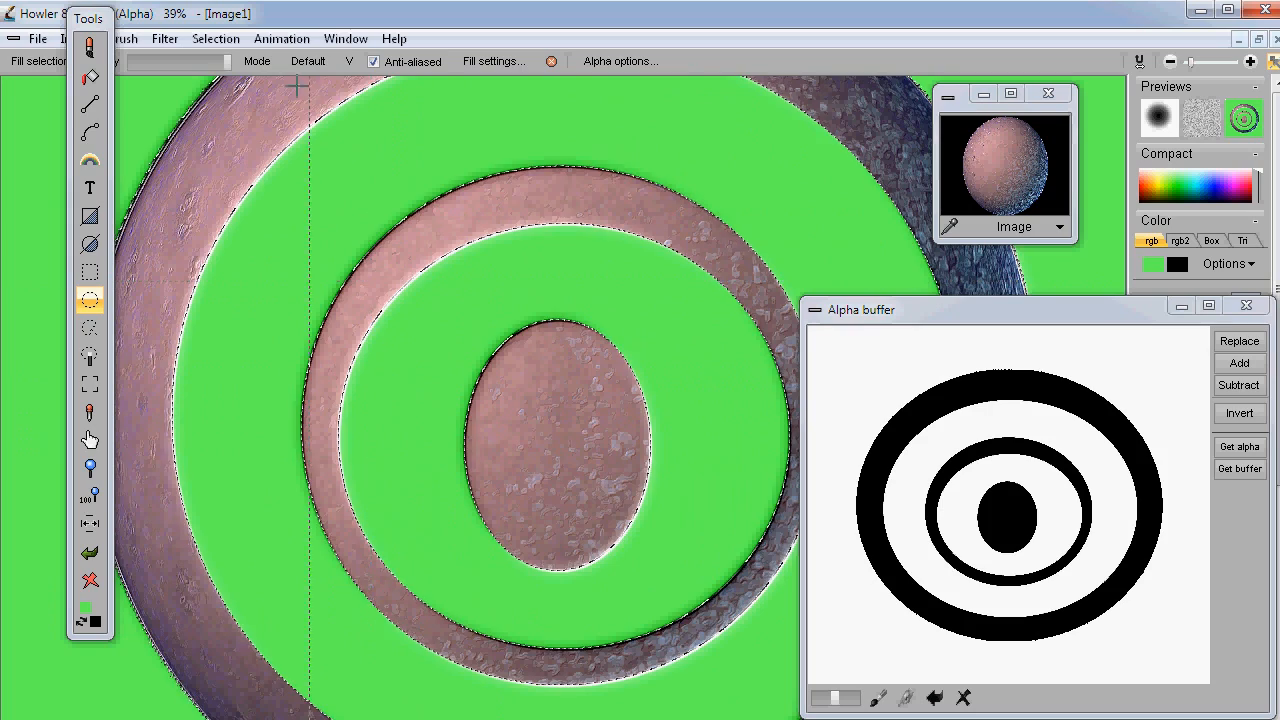
Clear the alpha selection to view the embossed rings, and move the Tools palette off the menu bar.
left_click(215, 40)
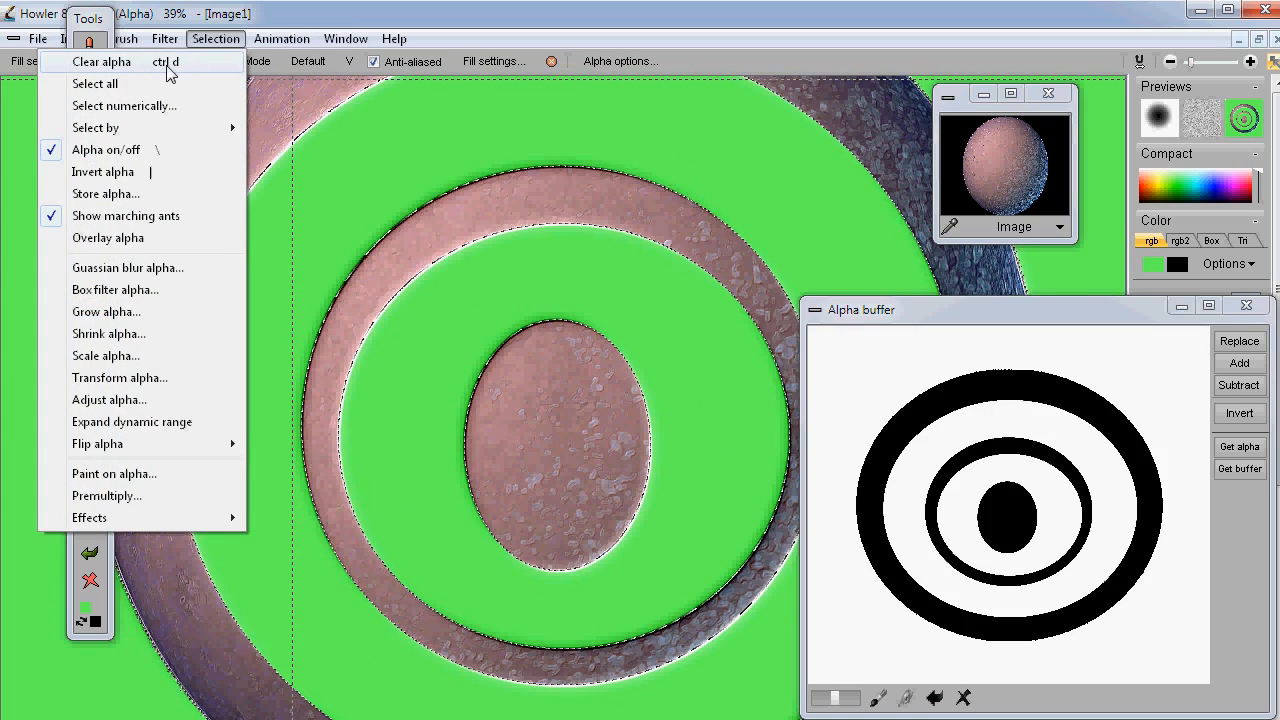
left_click(196, 62)
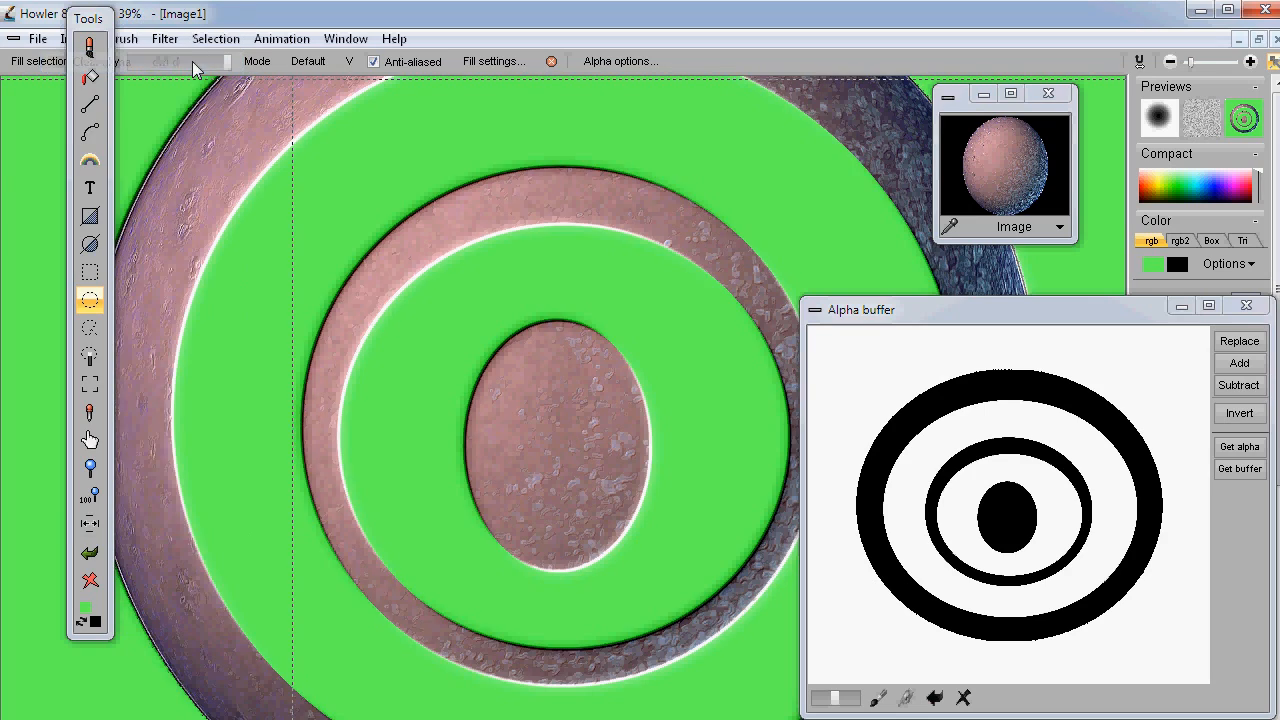
scroll(543, 266, "down", 3)
scroll(540, 267, "up", 1)
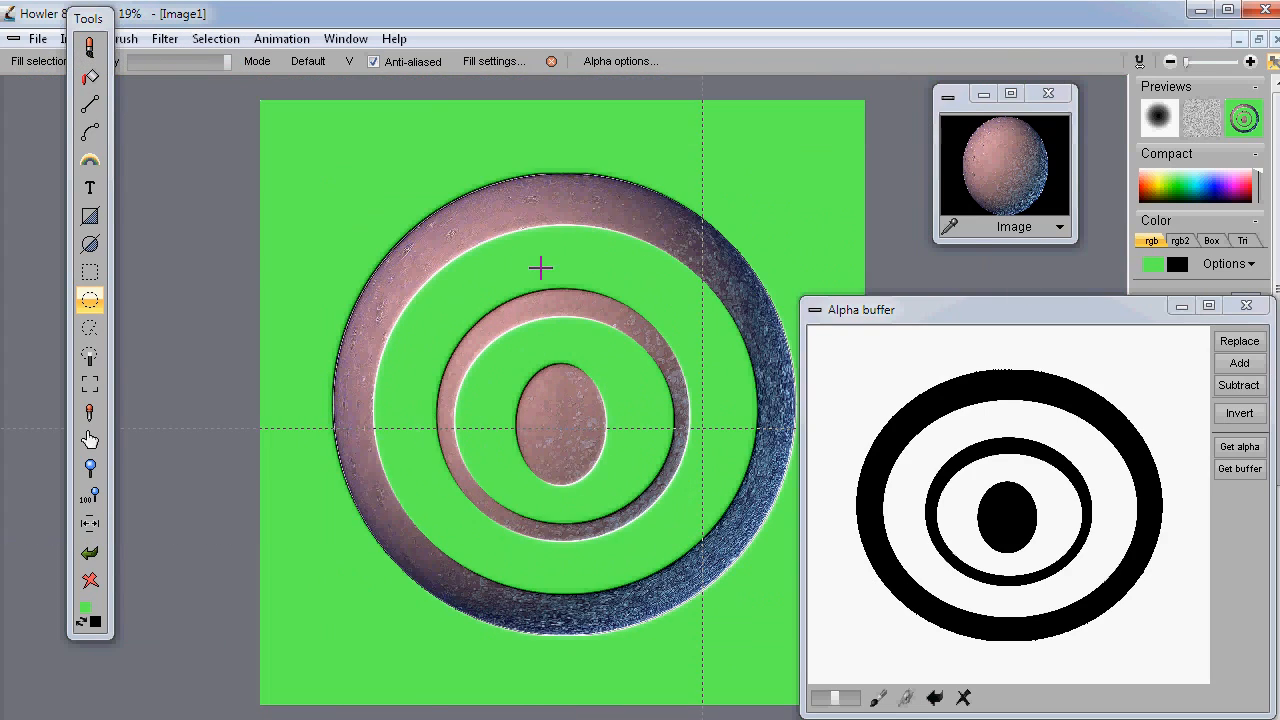
scroll(532, 266, "up", 2)
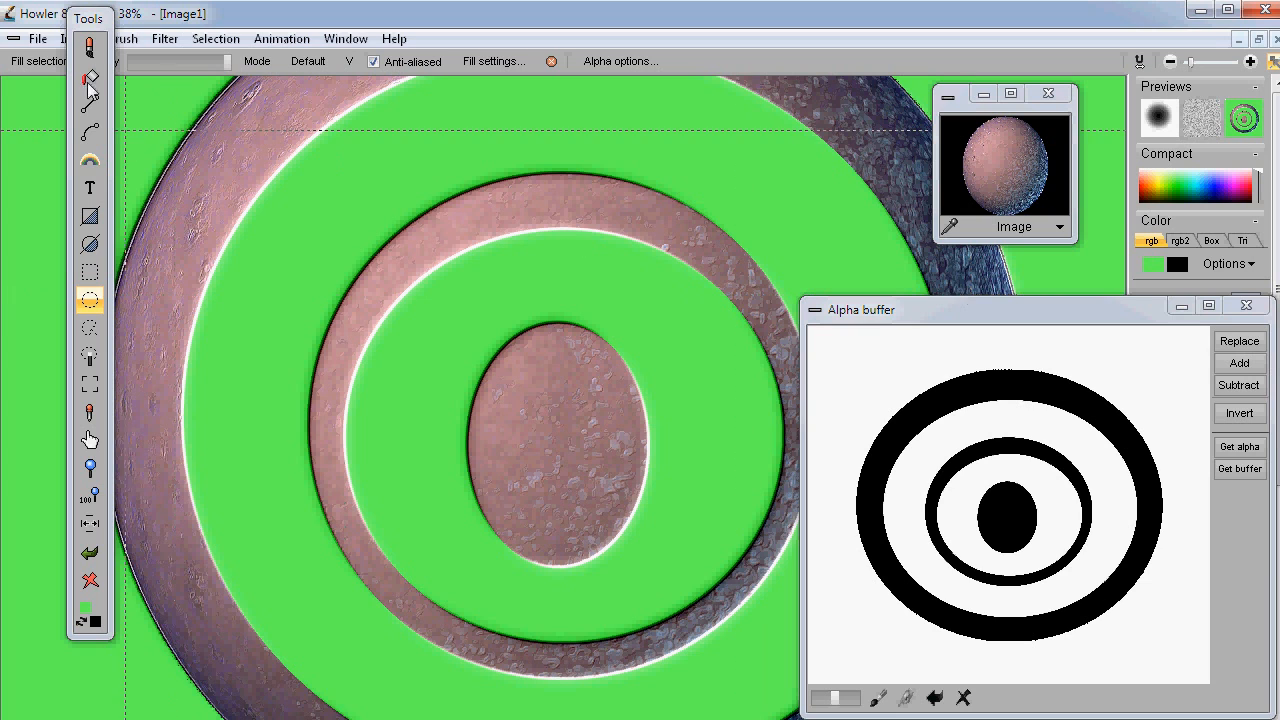
left_click_drag(100, 28, 55, 116)
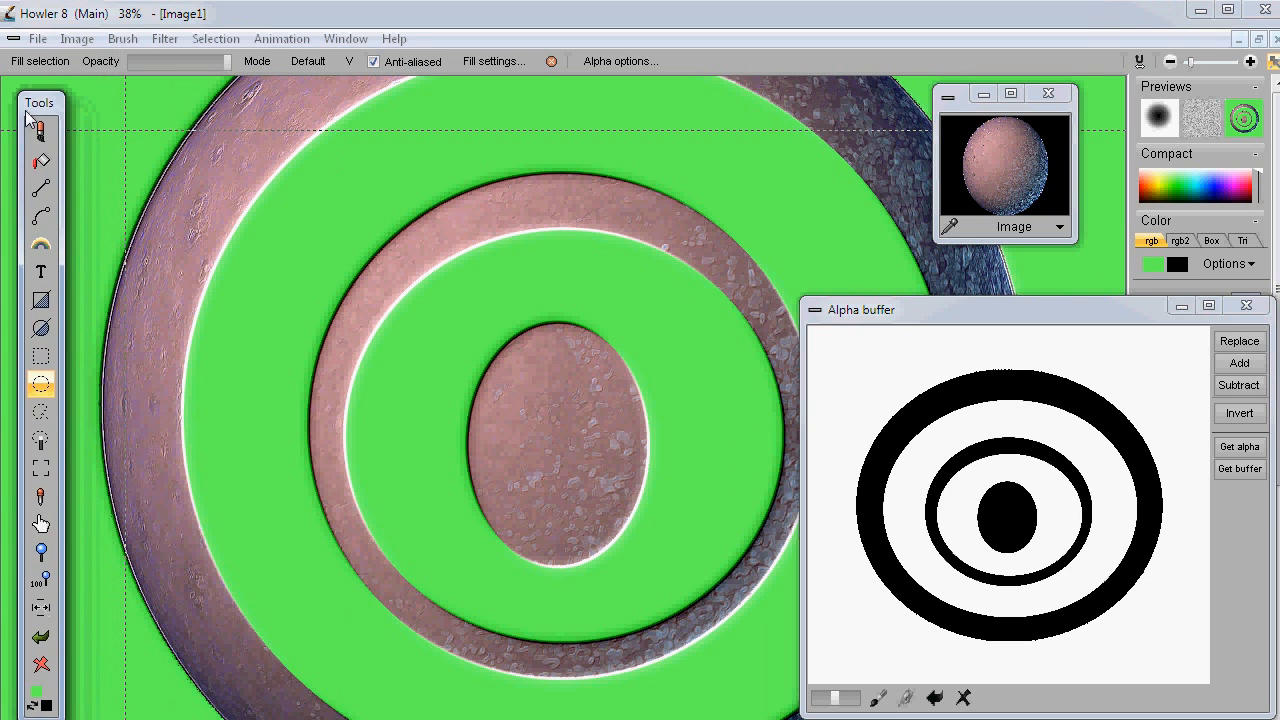